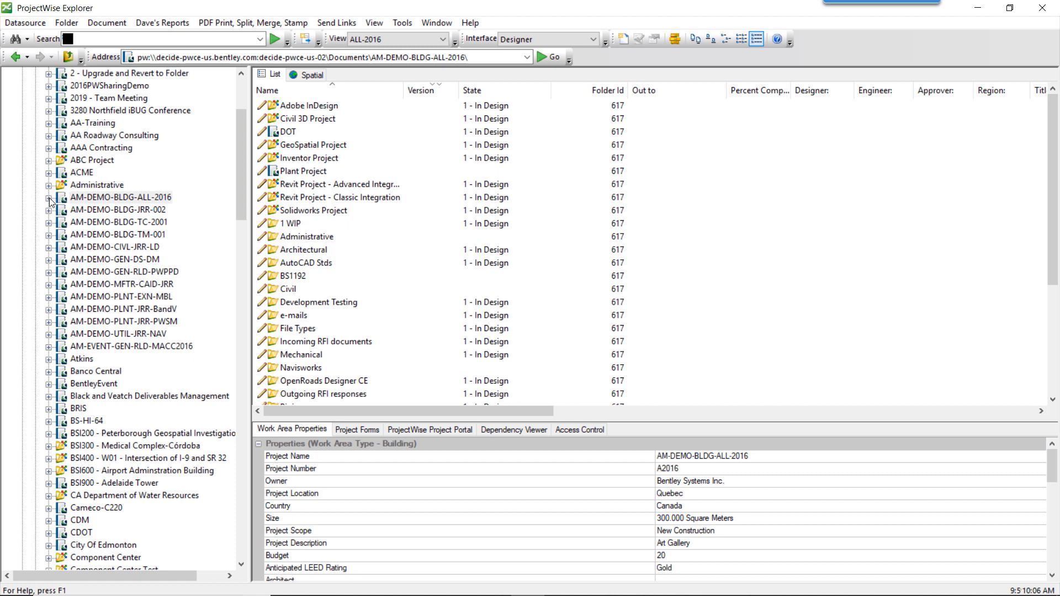
- Expand the AM-DEMO-BLDG-ALL-2016 work area and check which ProjectWise project is associated with it in its properties
left_click(49, 198)
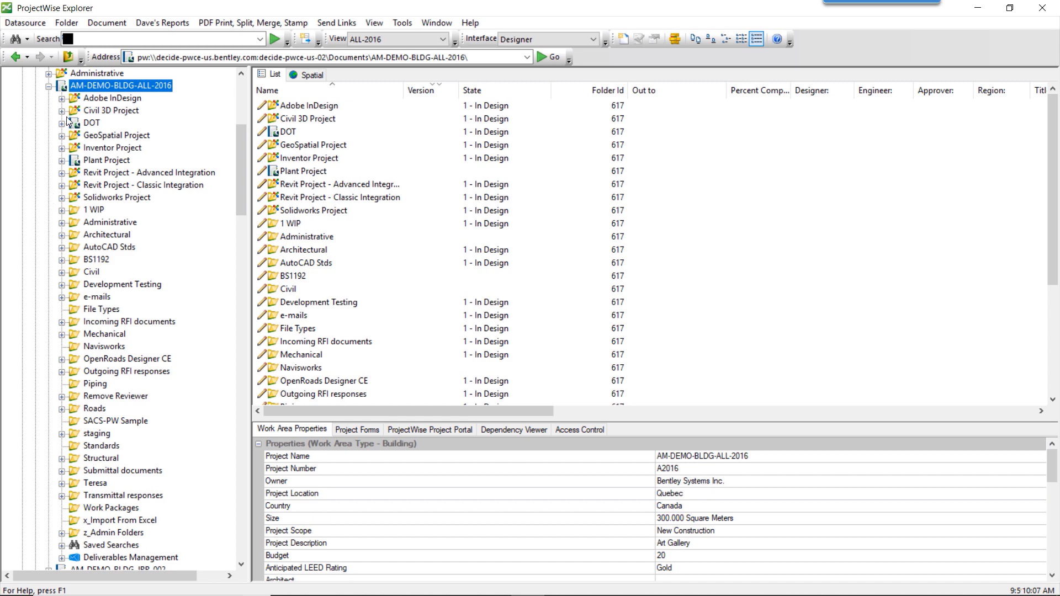
right_click(85, 87)
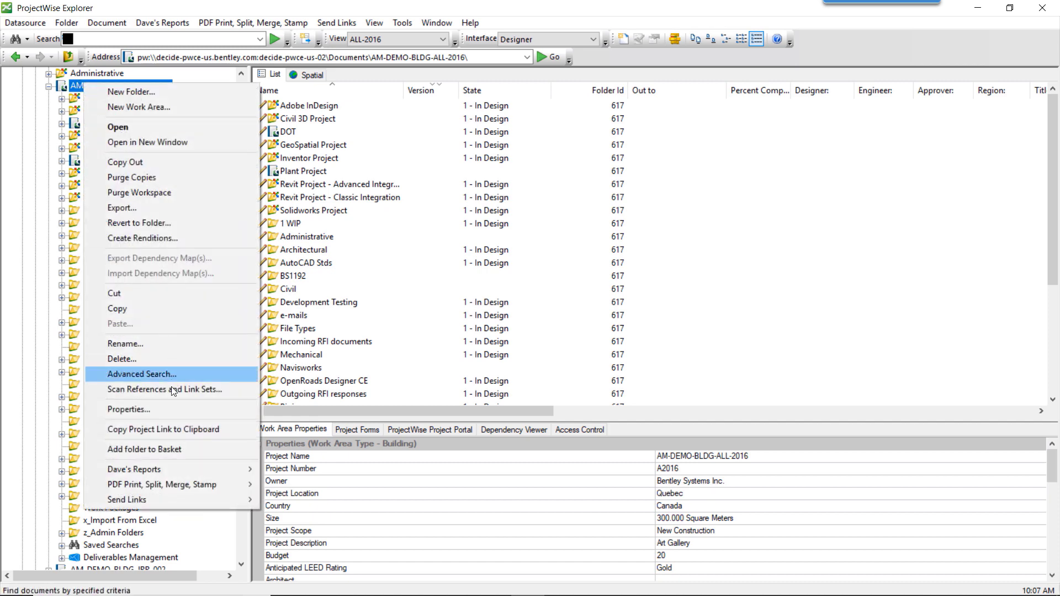
left_click(160, 409)
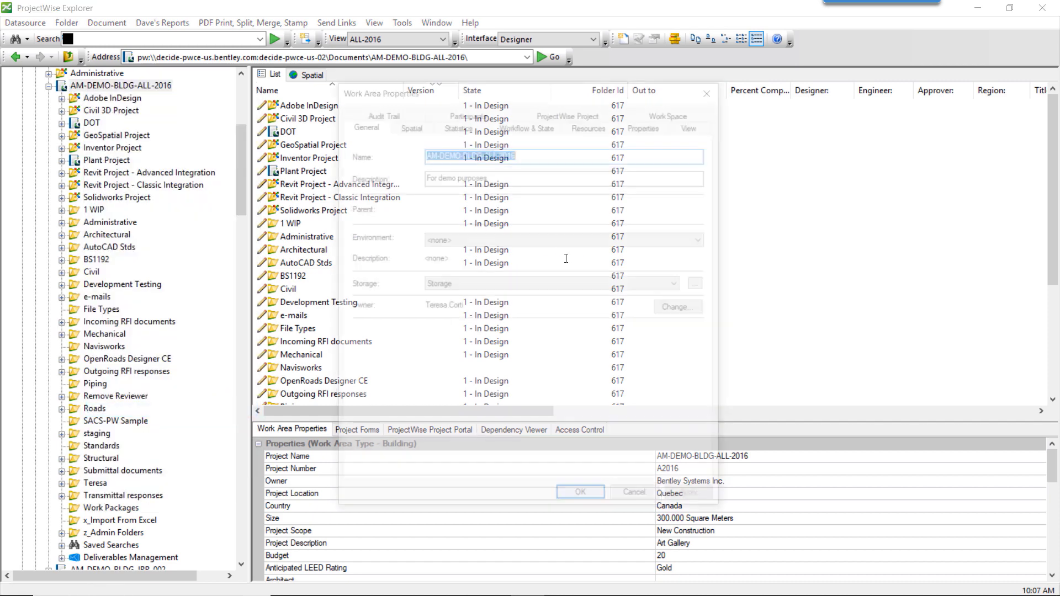
left_click(594, 112)
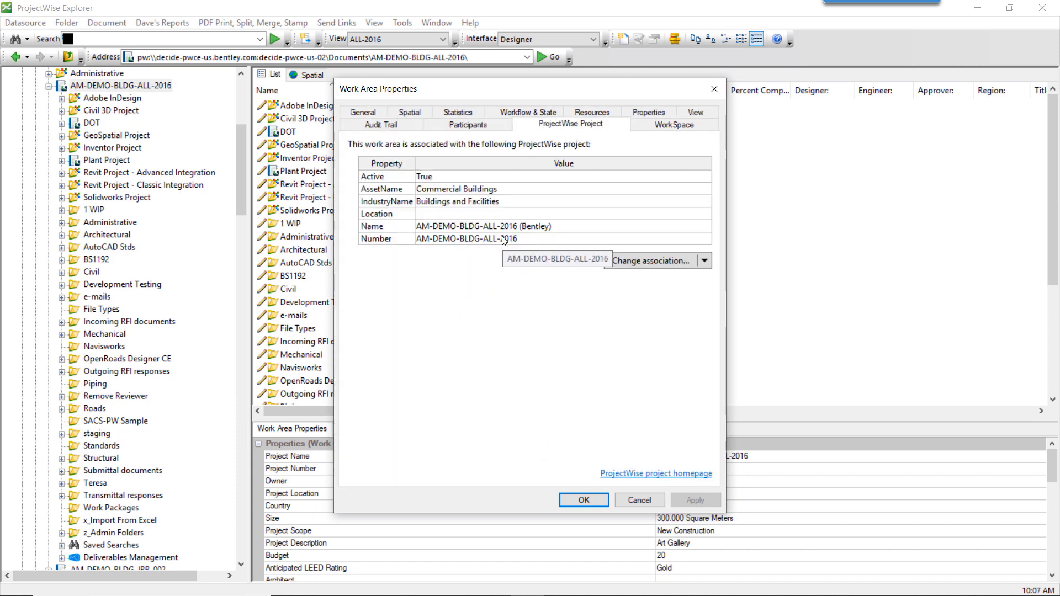
left_click(629, 501)
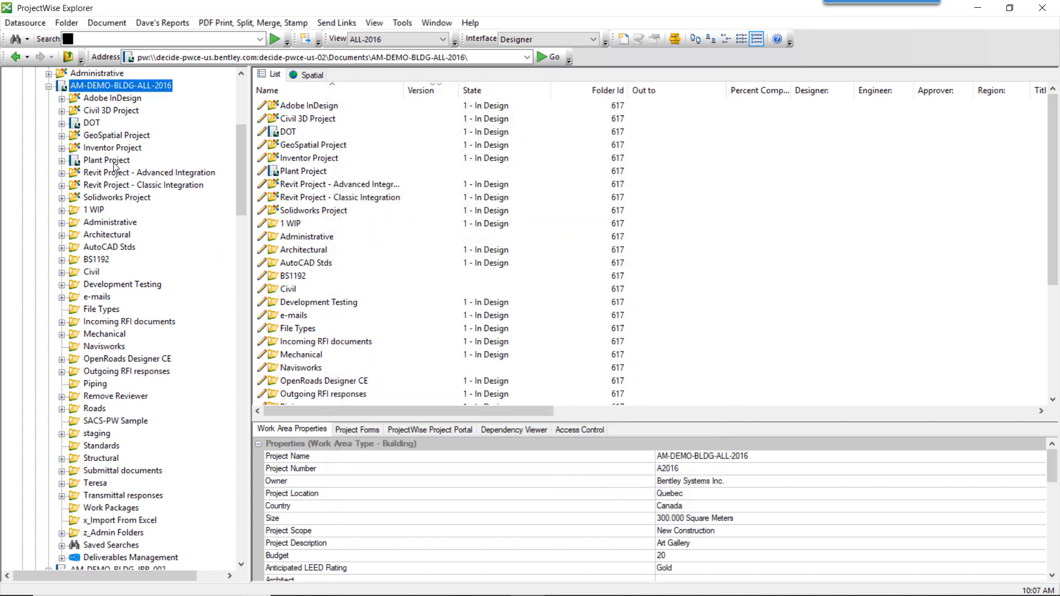
- Open the outgoing transmittals list under the work area's Deliverables Management node
left_click_drag(245, 165, 242, 147)
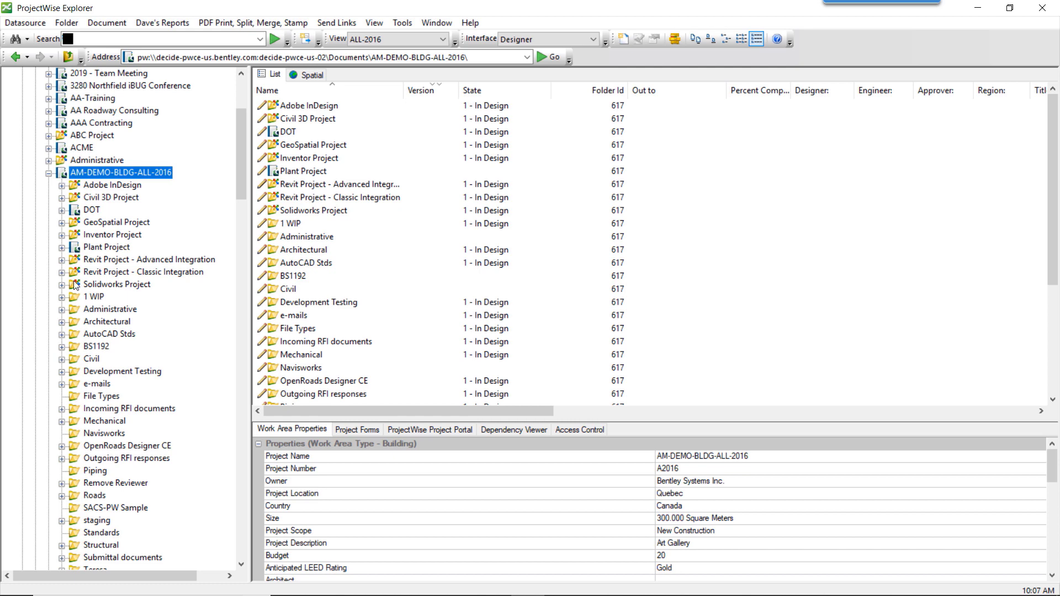
scroll(166, 308, "down", 5)
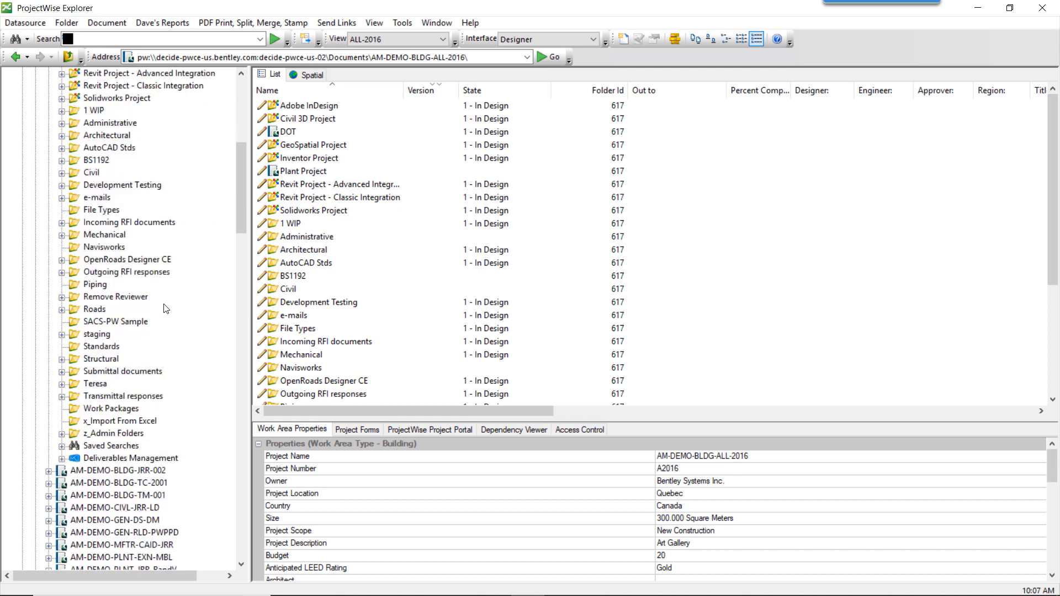
left_click_drag(244, 196, 244, 206)
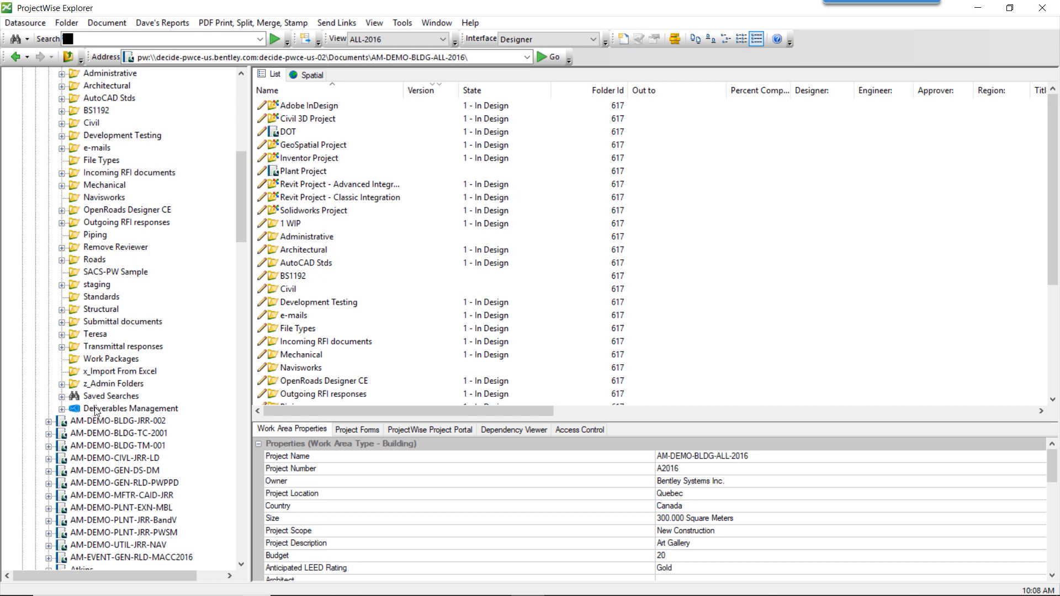
left_click(61, 409)
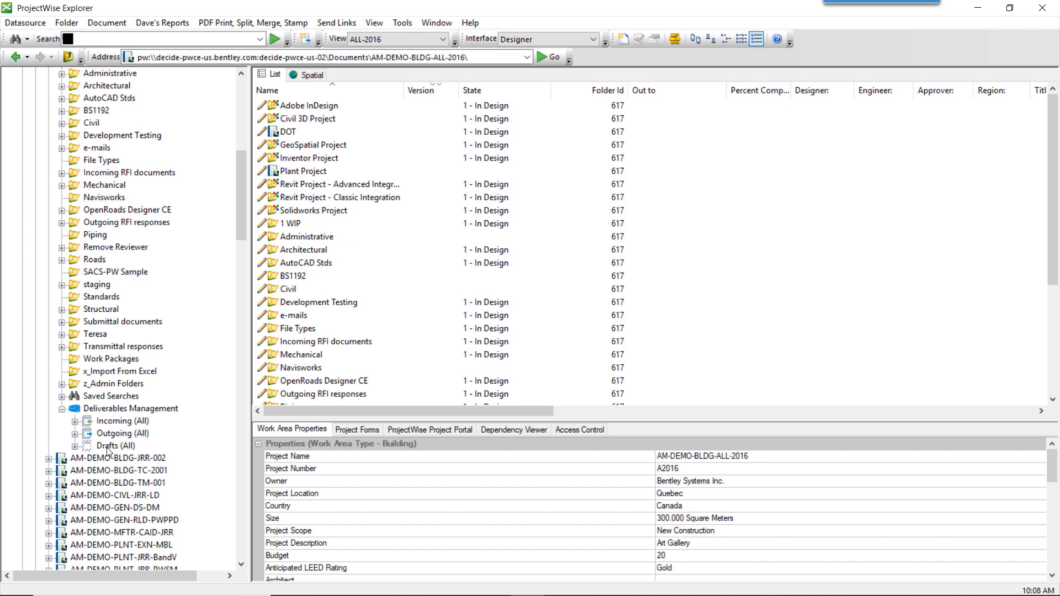
left_click(75, 434)
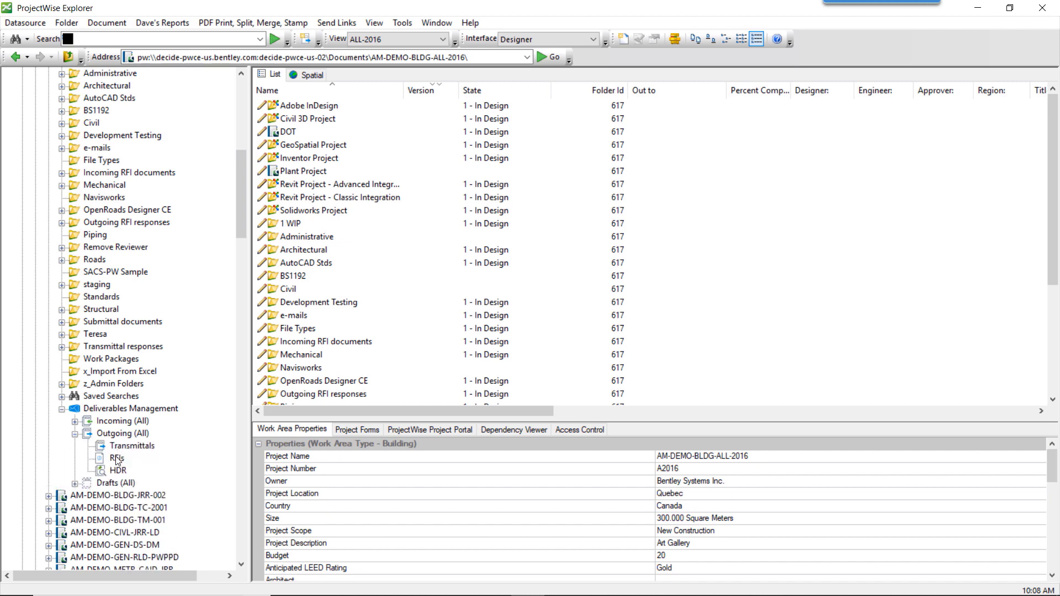
left_click(123, 446)
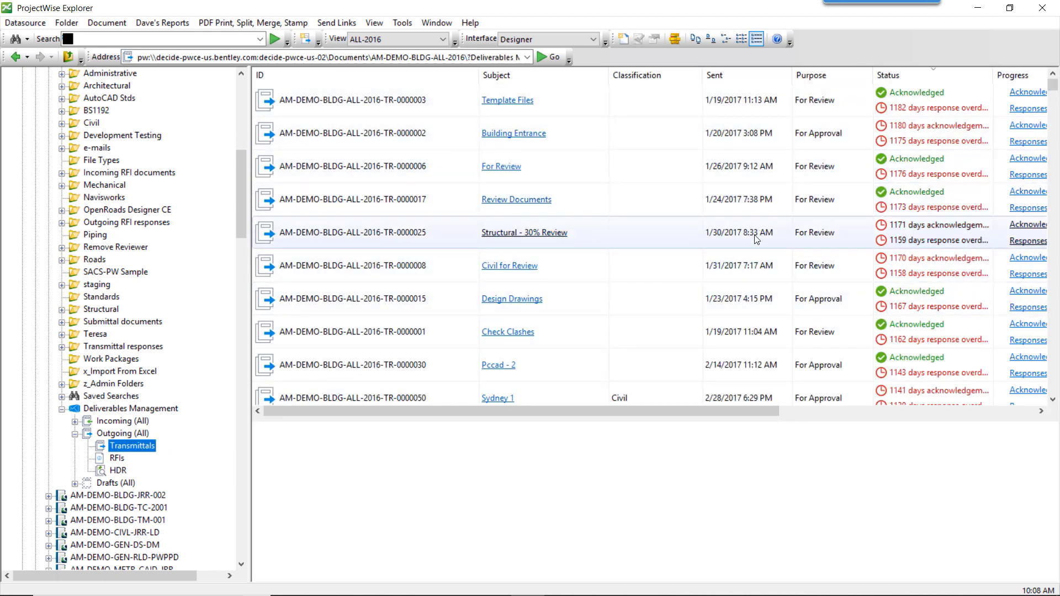
- Examine the status, progress and acknowledgement due dates of the outgoing transmittals, from overdue to completed ones
left_click_drag(715, 412, 836, 415)
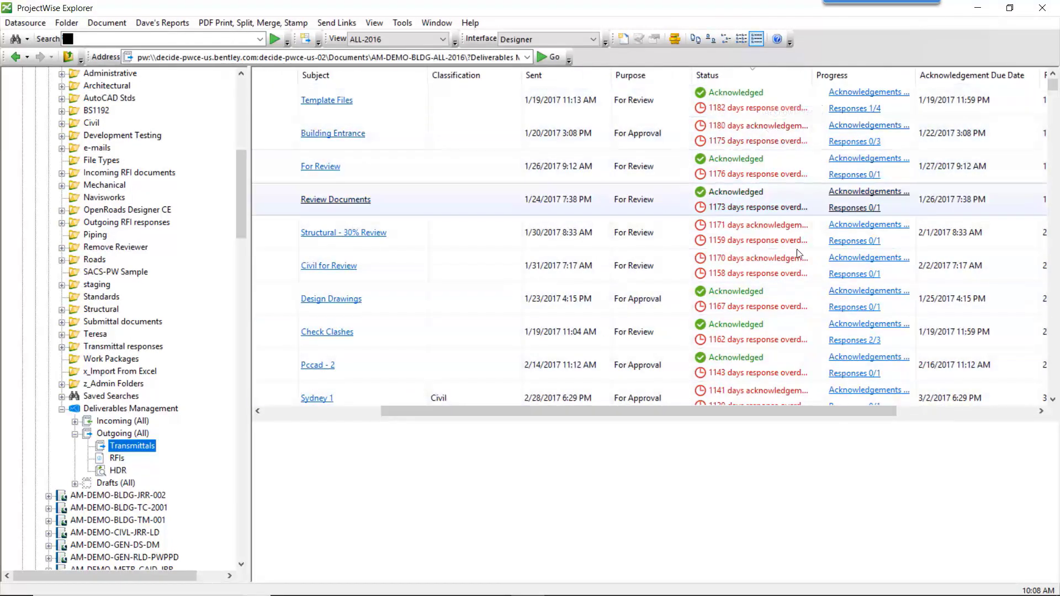
scroll(757, 275, "down", 3)
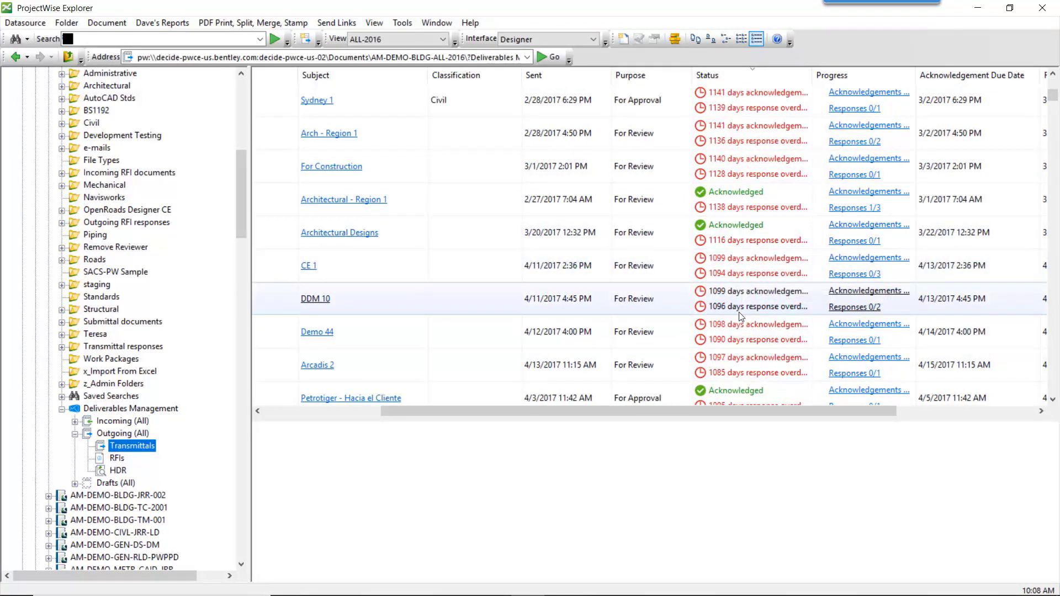
scroll(752, 304, "down", 8)
scroll(757, 316, "down", 10)
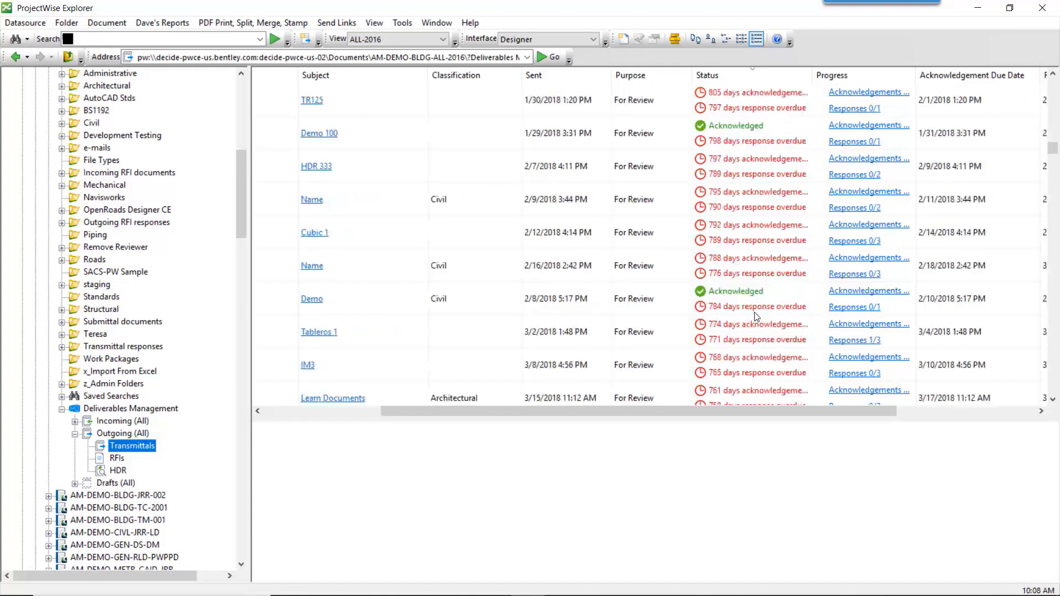
scroll(757, 316, "down", 10)
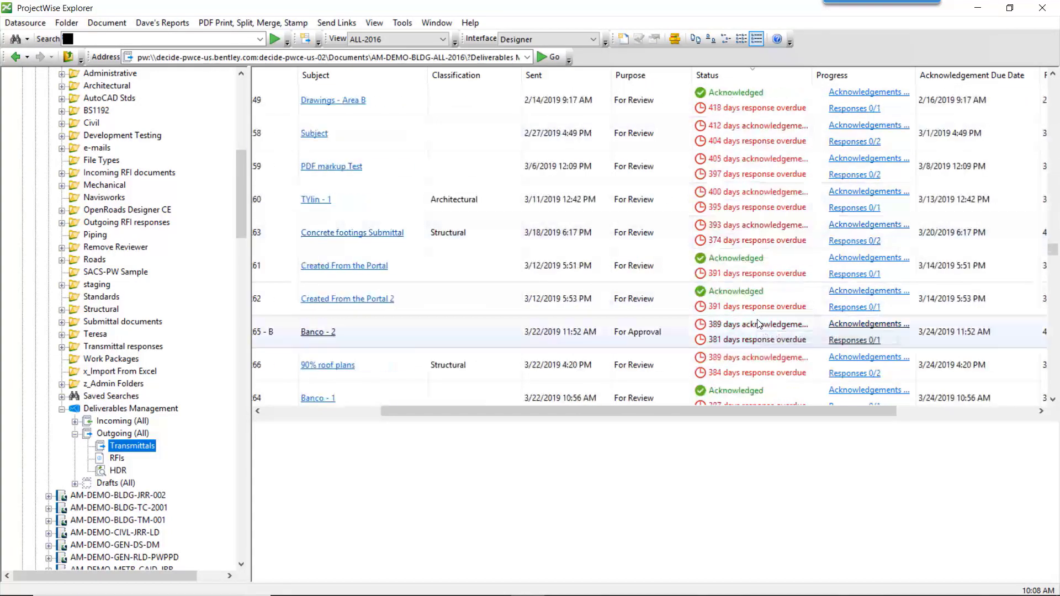
scroll(1055, 276, "down", 1)
scroll(773, 340, "down", 15)
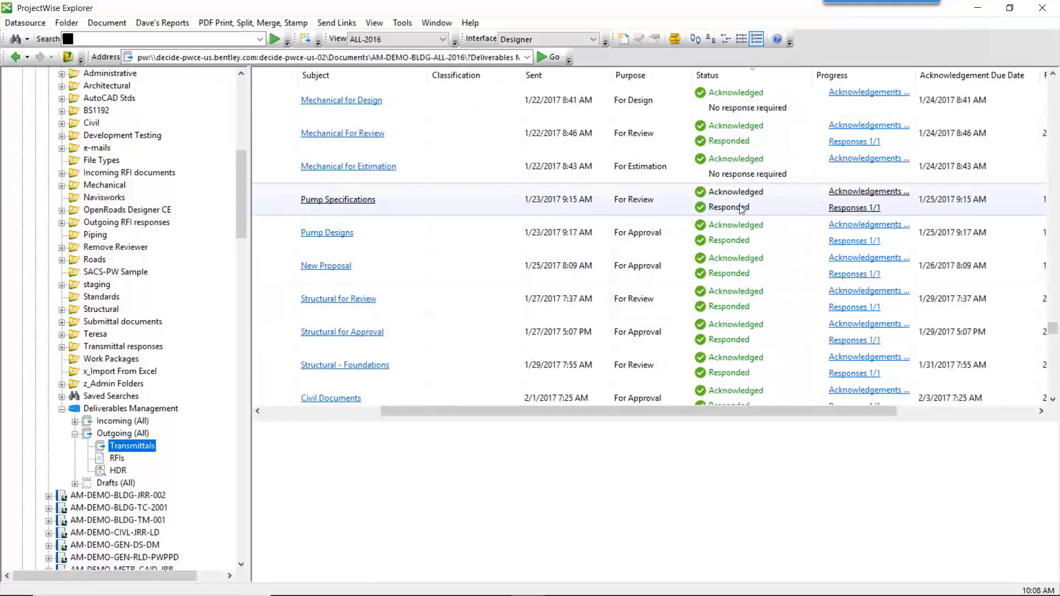
scroll(730, 197, "down", 8)
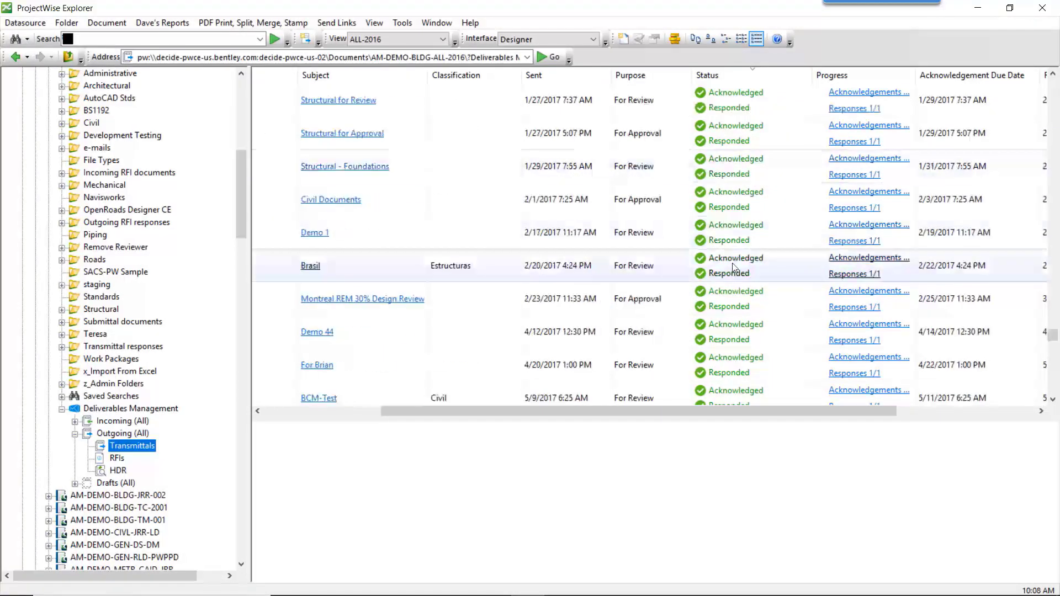
scroll(744, 182, "up", 10)
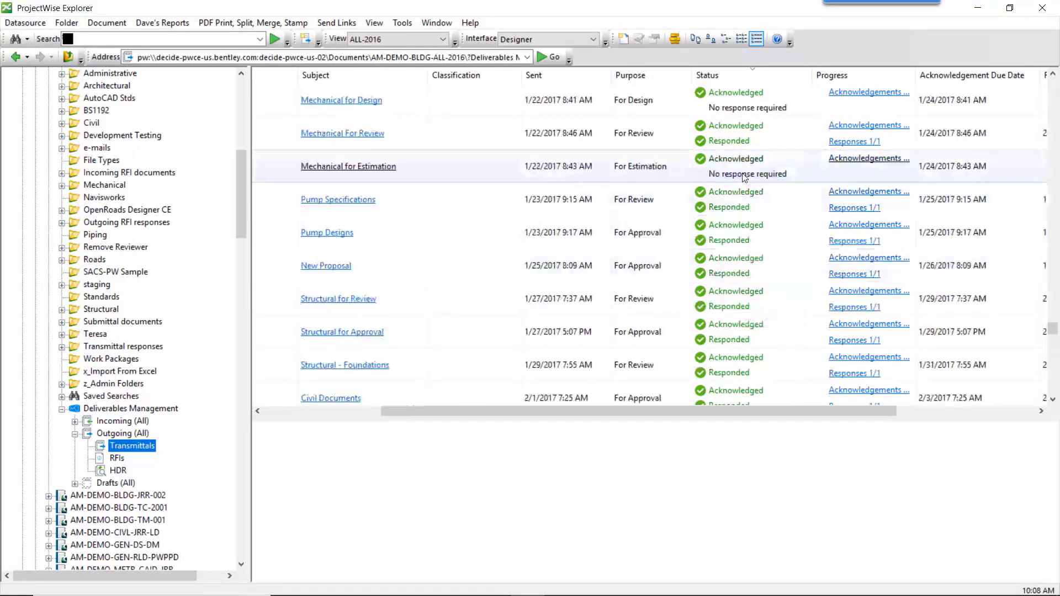
left_click_drag(1054, 315, 1054, 83)
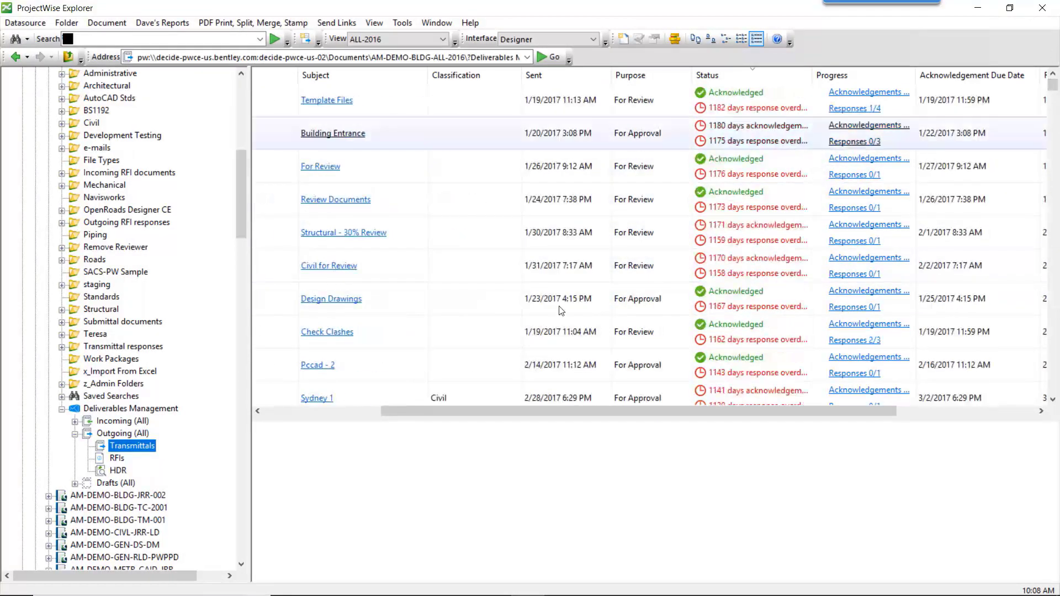
- Create a new outgoing transmittal with the subject "OFFICE Hours . Transmittal"
right_click(134, 447)
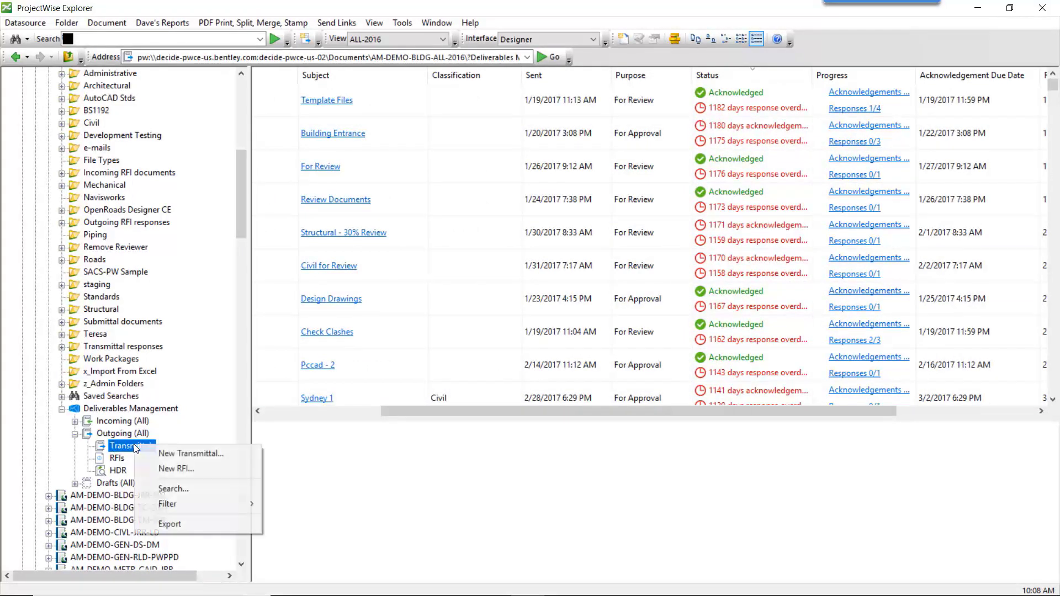
left_click(188, 452)
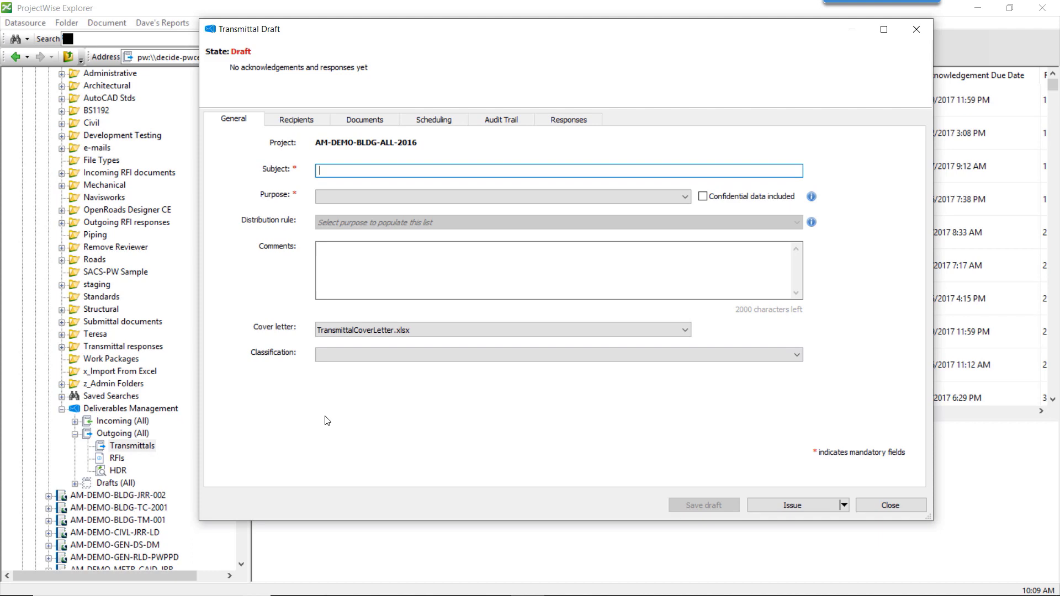
type("OFF")
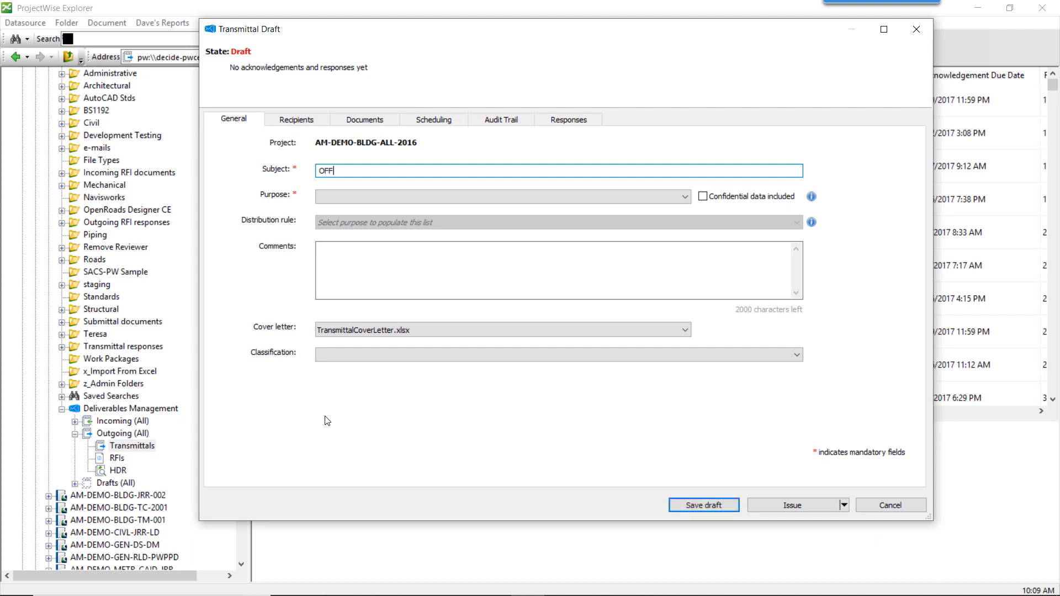
type("ICE Hours . Transmittal")
- Set the transmittal's purpose to For Review and enter the comment "Please Review and Approve"
left_click(420, 198)
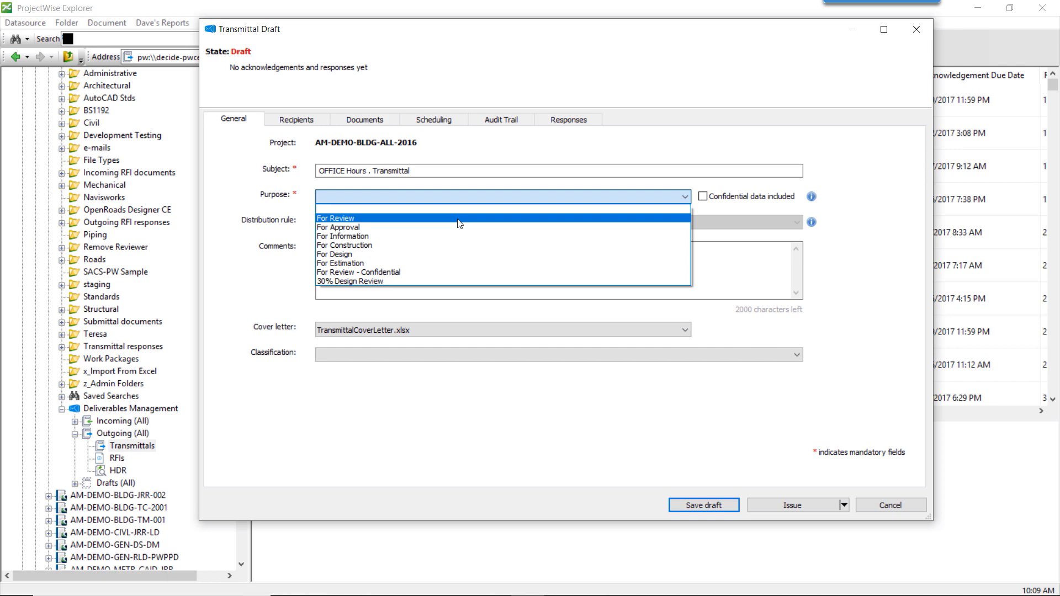
left_click(411, 220)
left_click(370, 261)
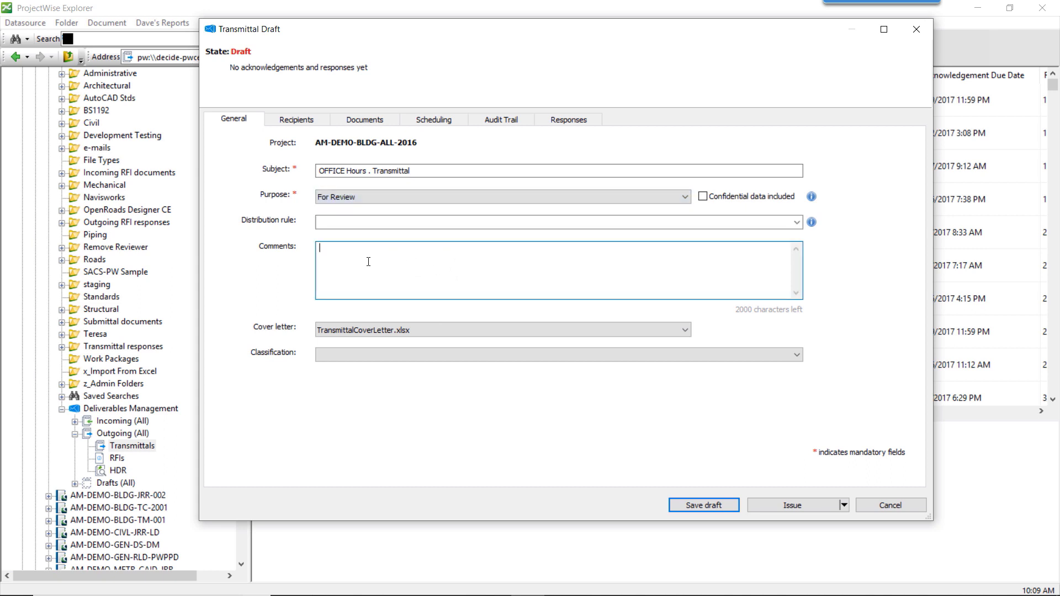
type("Please Review and Approve")
- Choose the cover letter "Bentley - TransmittalCoverLetter - 2.xlsx" and classify the transmittal as Architectural
left_click(435, 327)
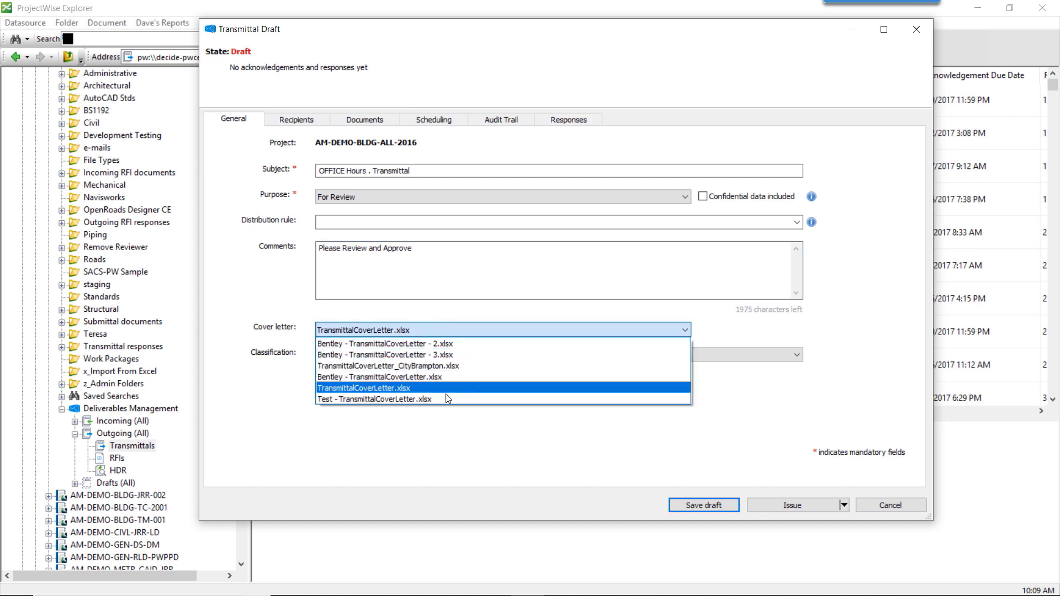
left_click(450, 344)
left_click(384, 359)
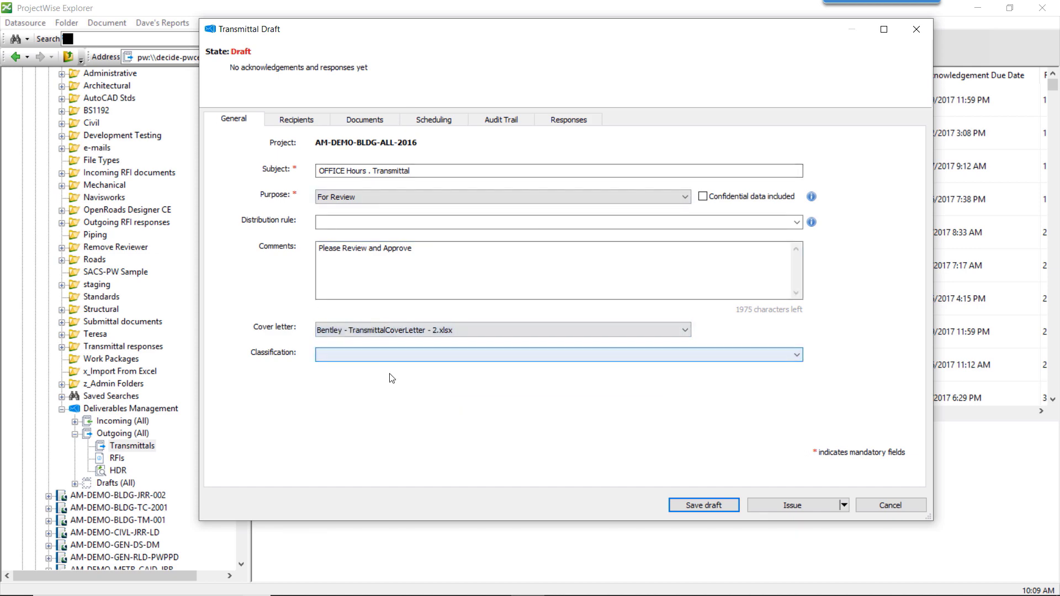
left_click(683, 355)
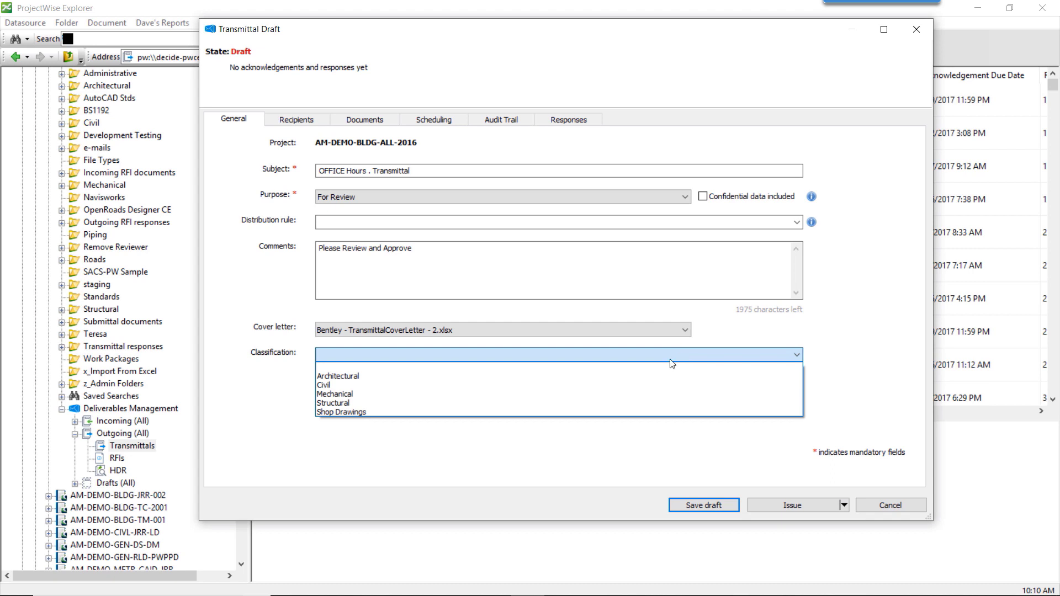
left_click(581, 376)
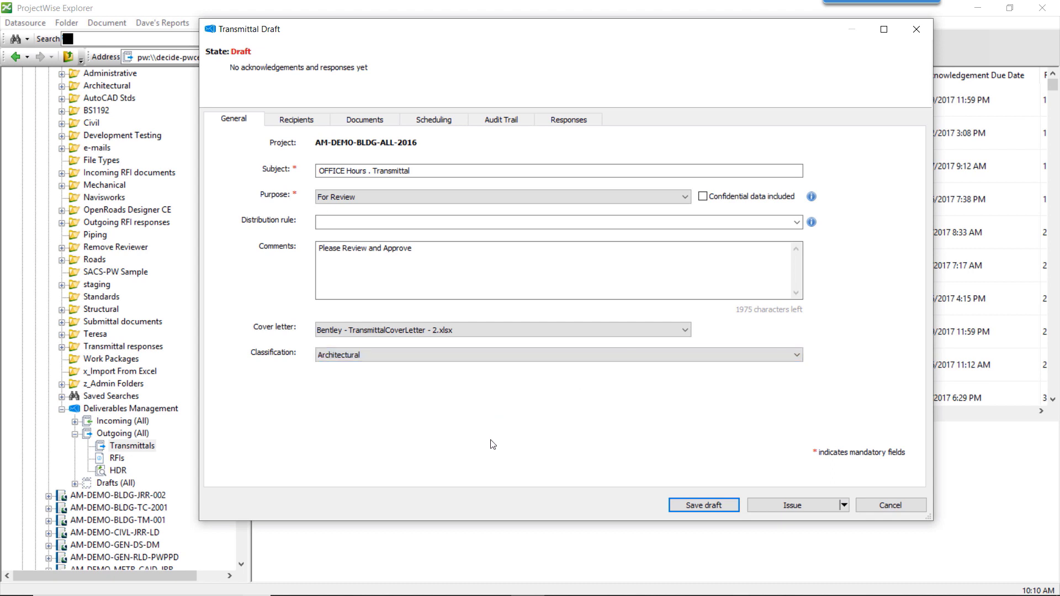
- Find the external project manager of company Mainline by first name and add that user as the transmittal's recipient
left_click(305, 122)
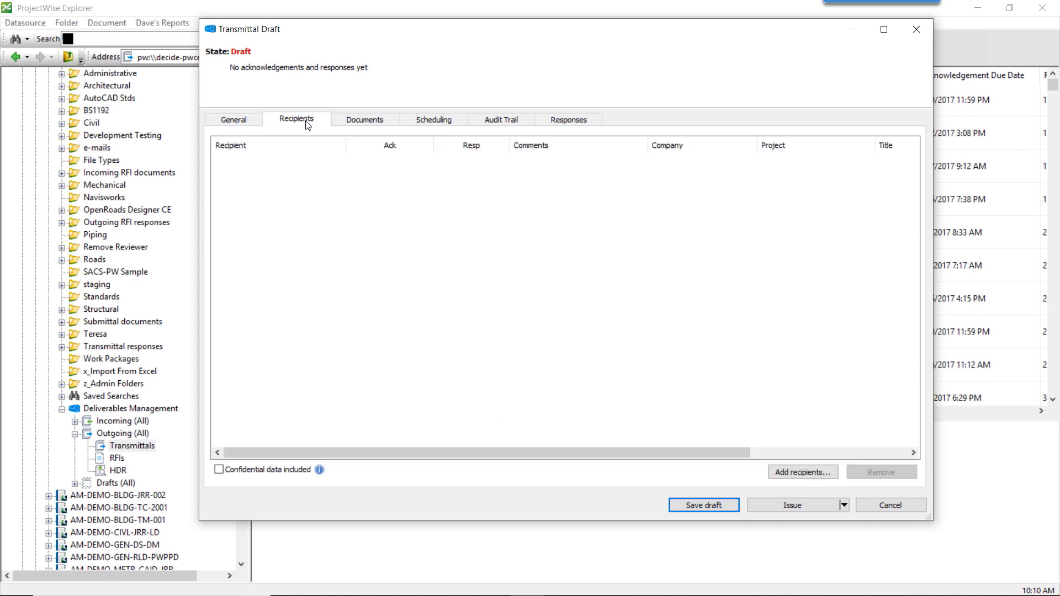
left_click(246, 121)
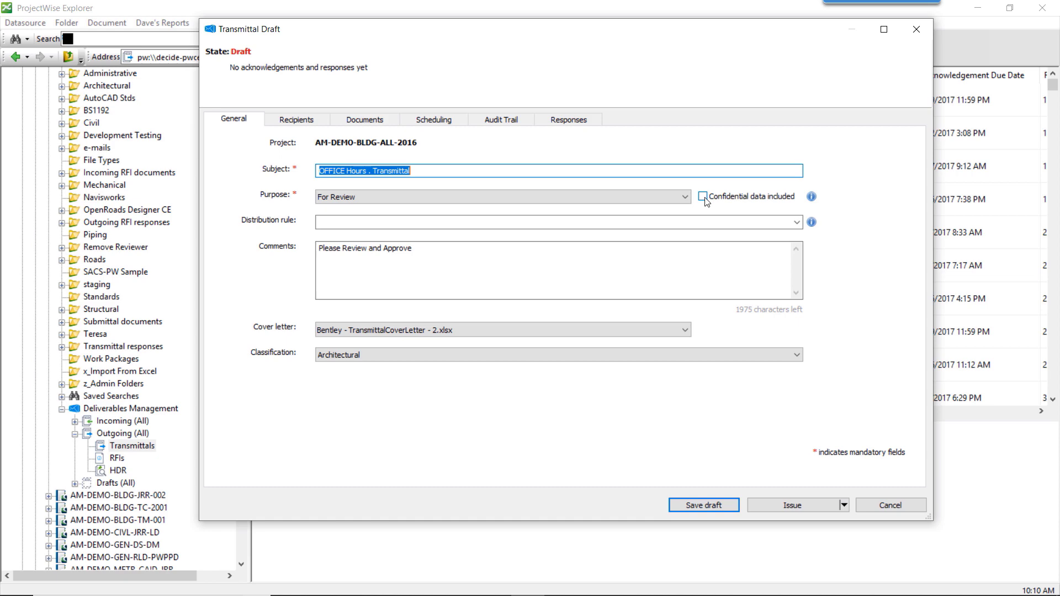
left_click(301, 120)
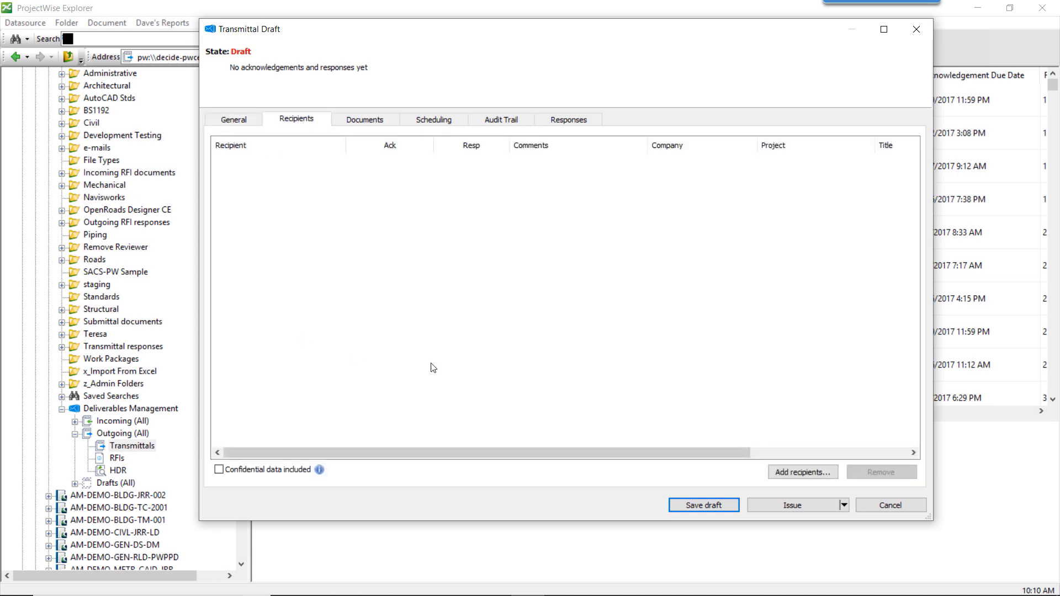
left_click(802, 472)
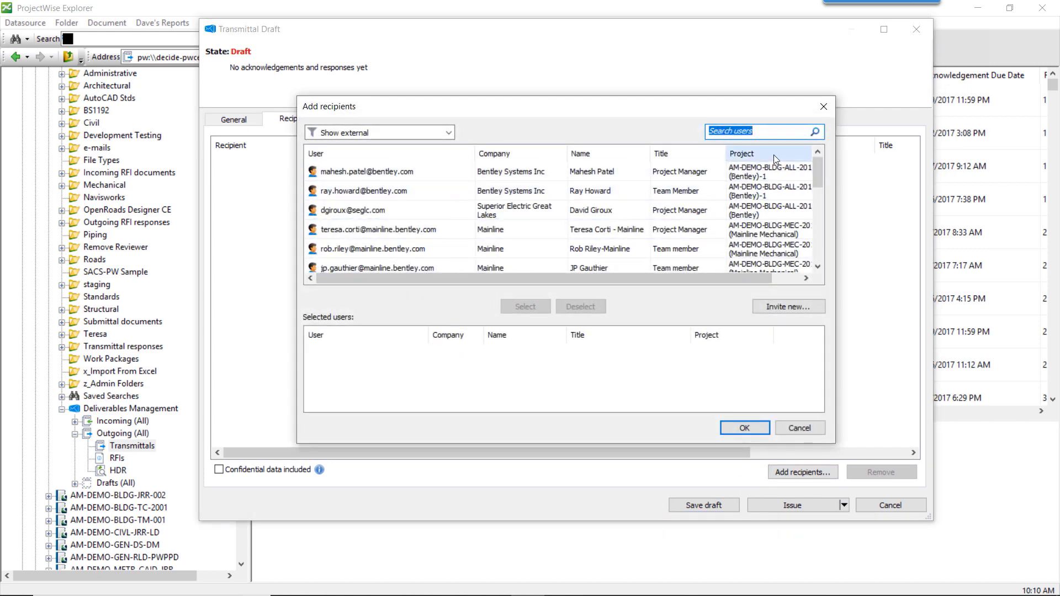
type("teresa")
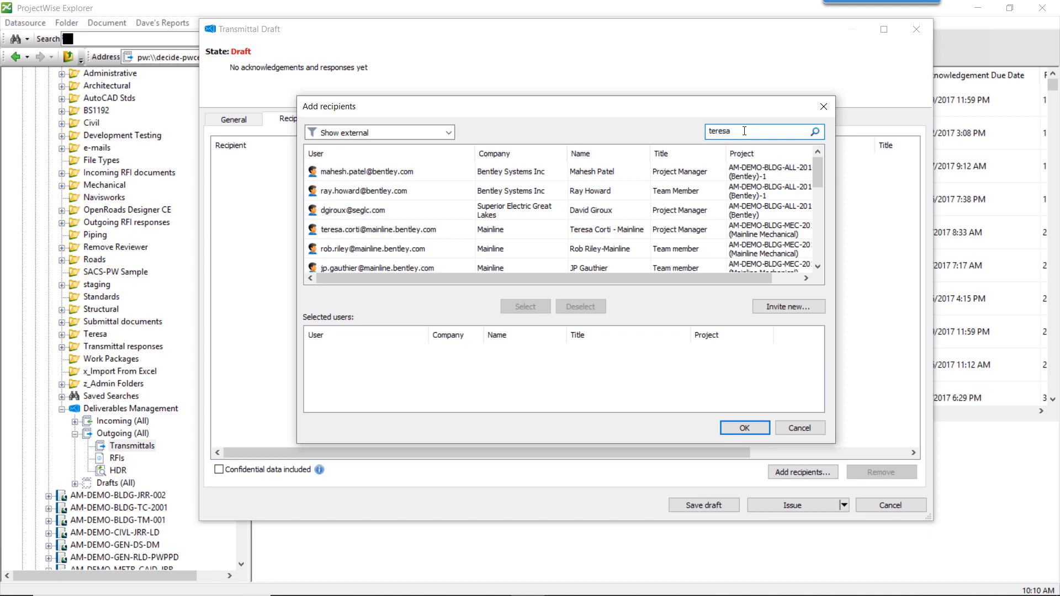
key("Return")
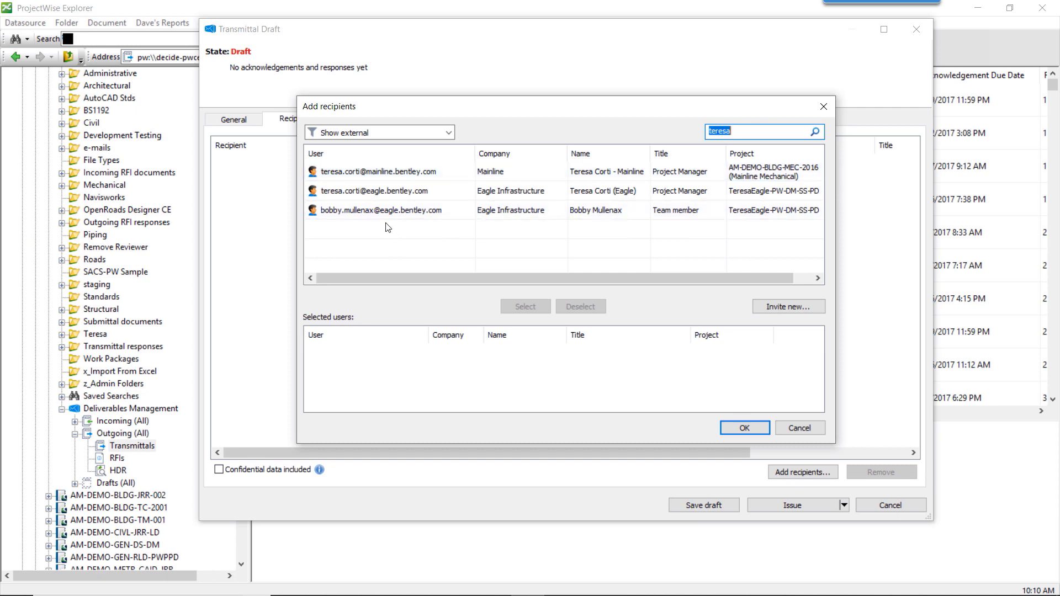
left_click(375, 176)
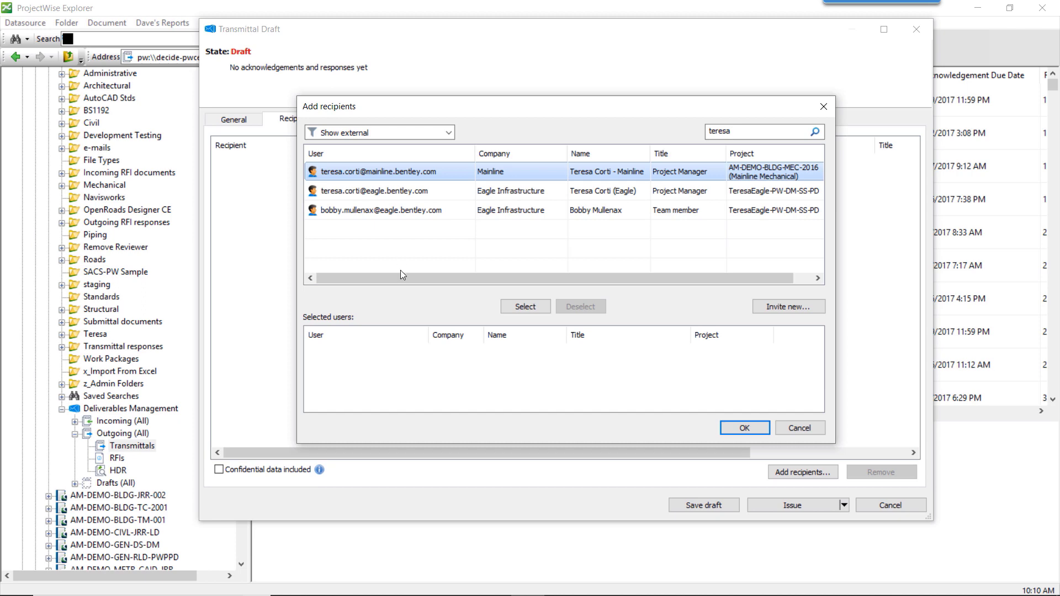
left_click(525, 306)
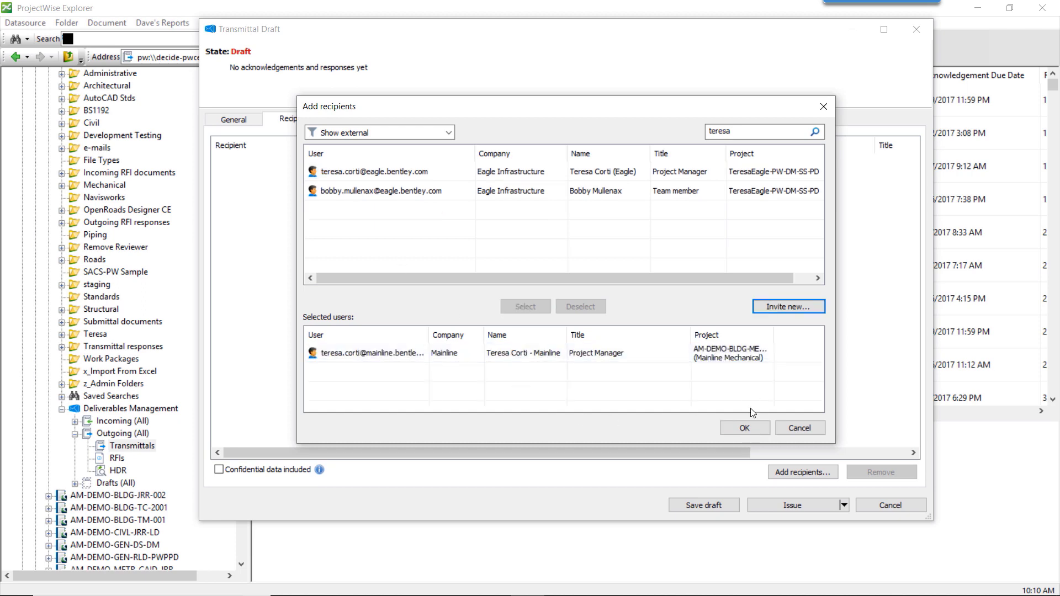
left_click(742, 429)
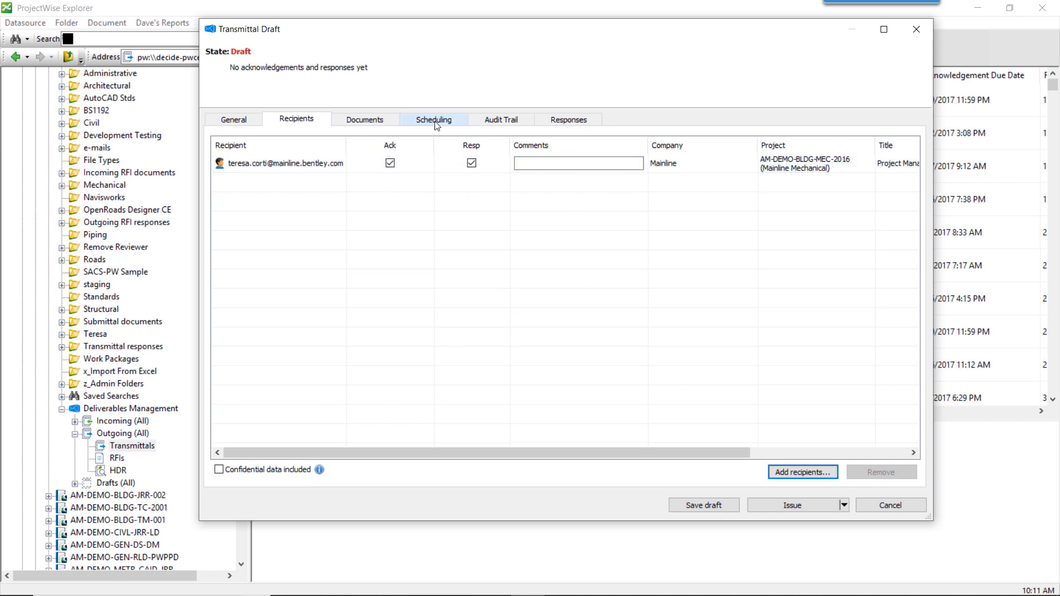
- Start adding ProjectWise documents to the transmittal, moving and widening the document selection window to show more columns
left_click(366, 120)
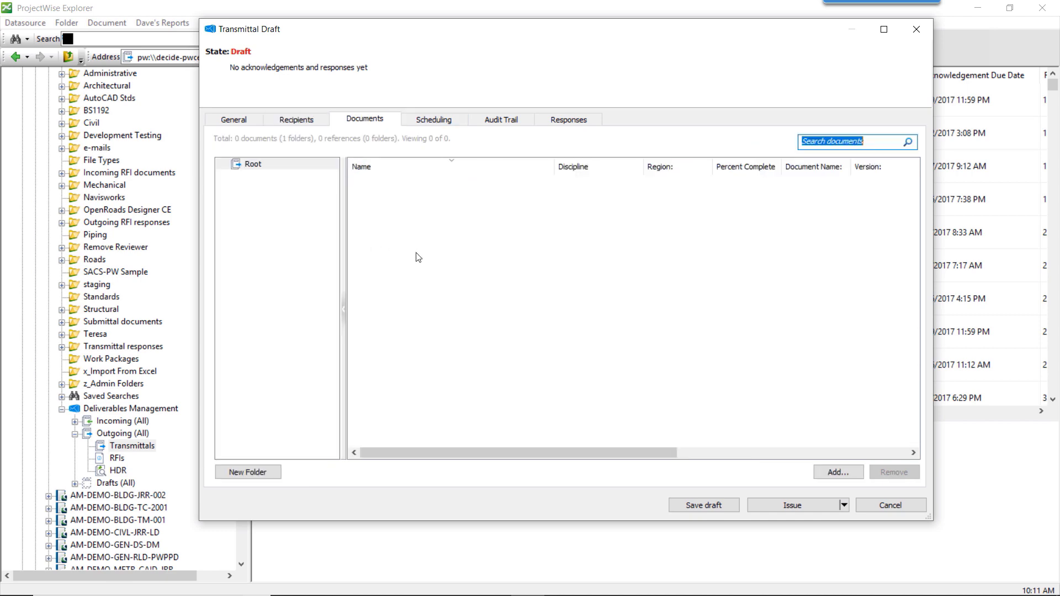
left_click(853, 473)
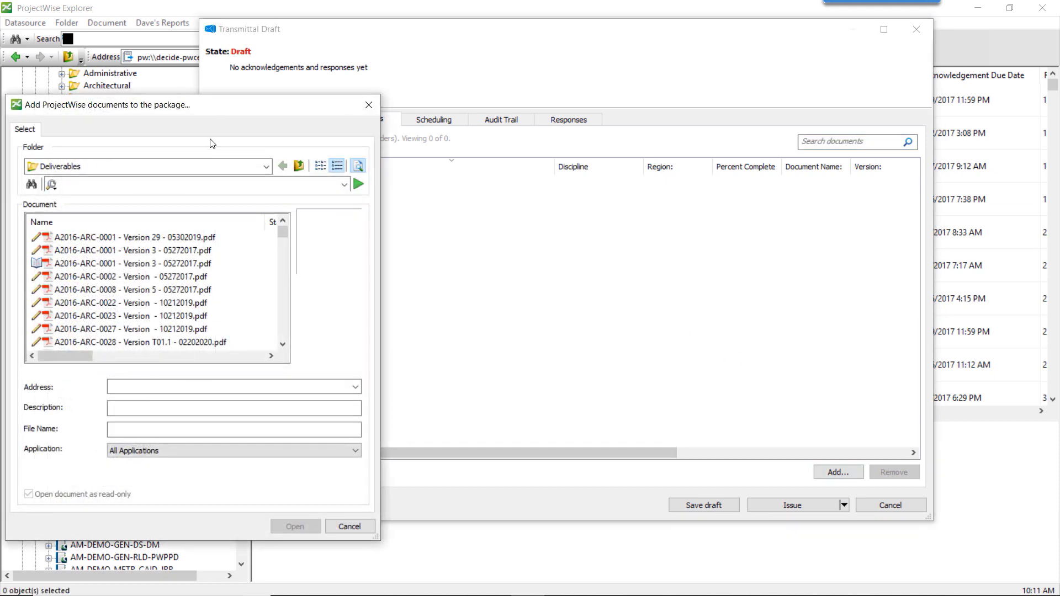
left_click_drag(227, 105, 493, 36)
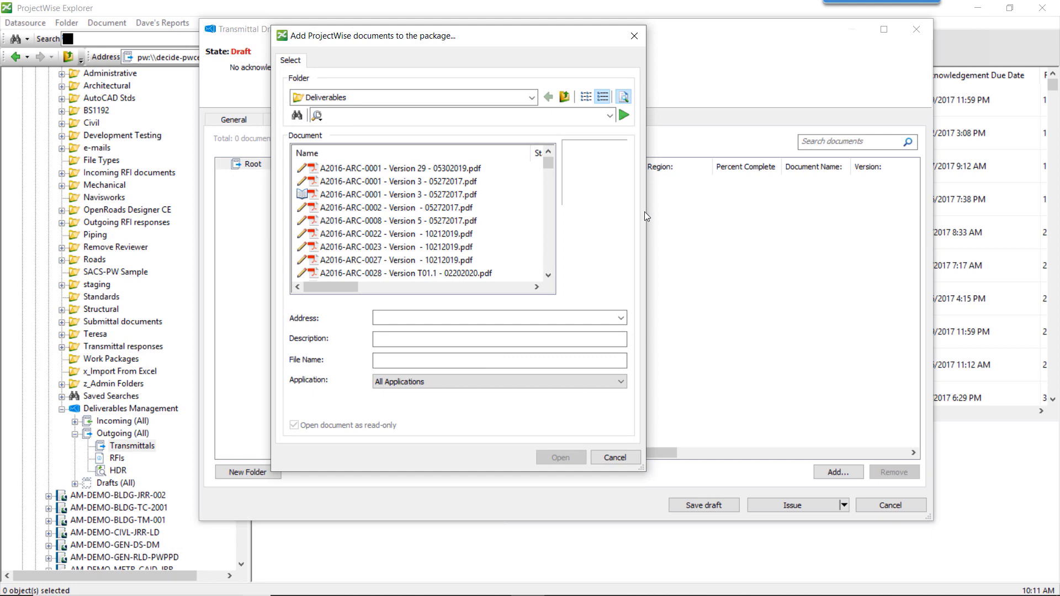
left_click_drag(645, 212, 863, 212)
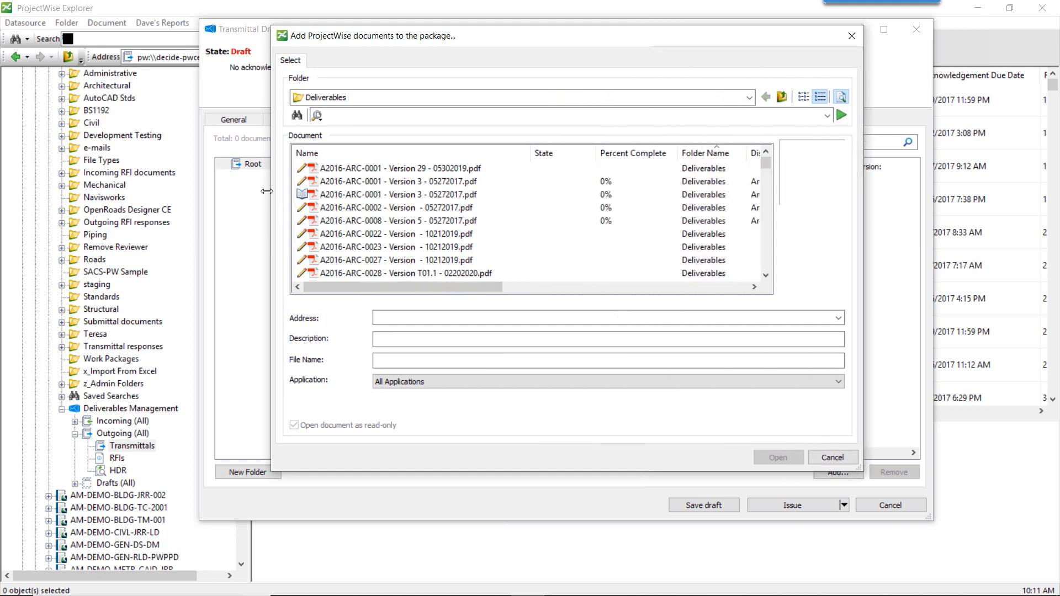
- Start loading a saved search for the documents and set its work area to AM-DEMO-BLDG-ALL-2016
left_click(296, 116)
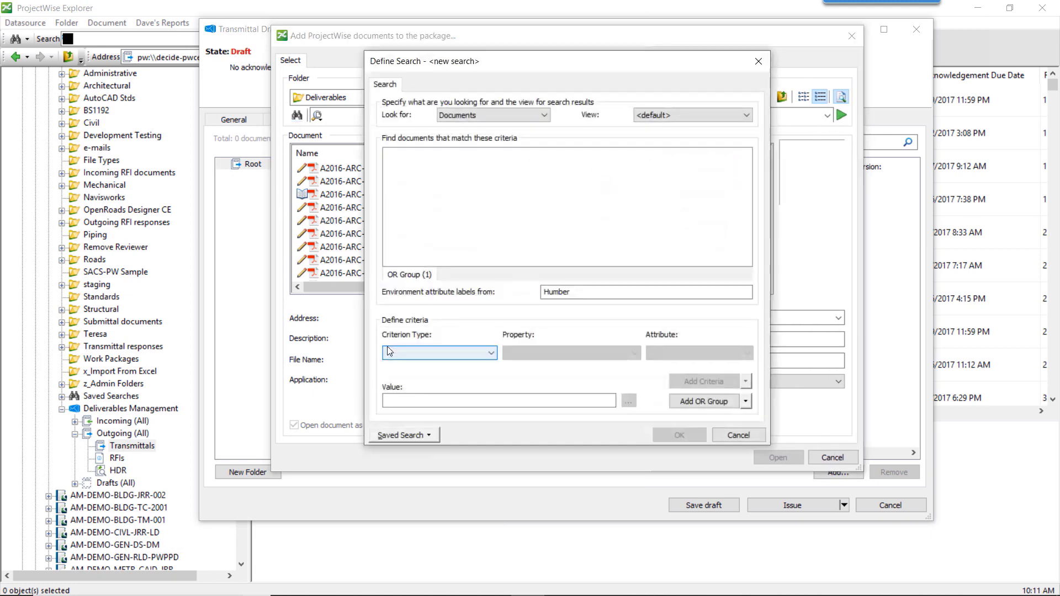
left_click(430, 436)
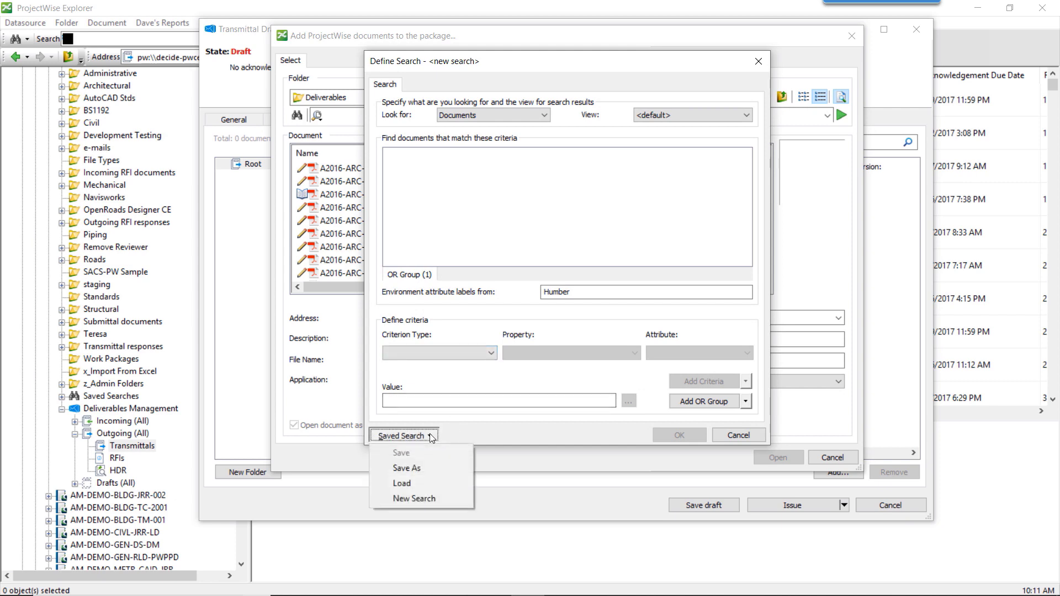
left_click(407, 484)
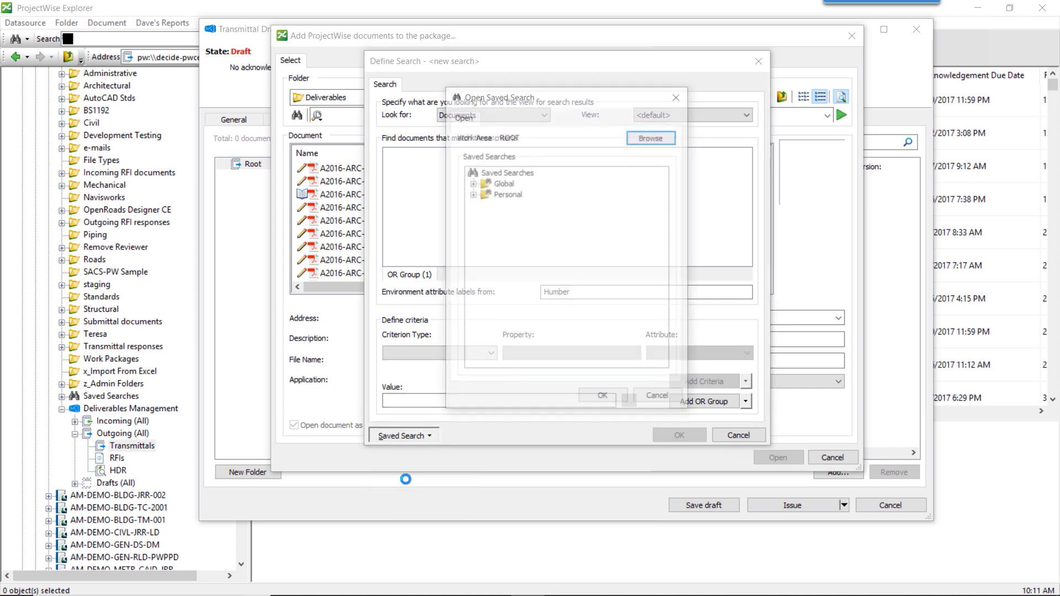
left_click(472, 183)
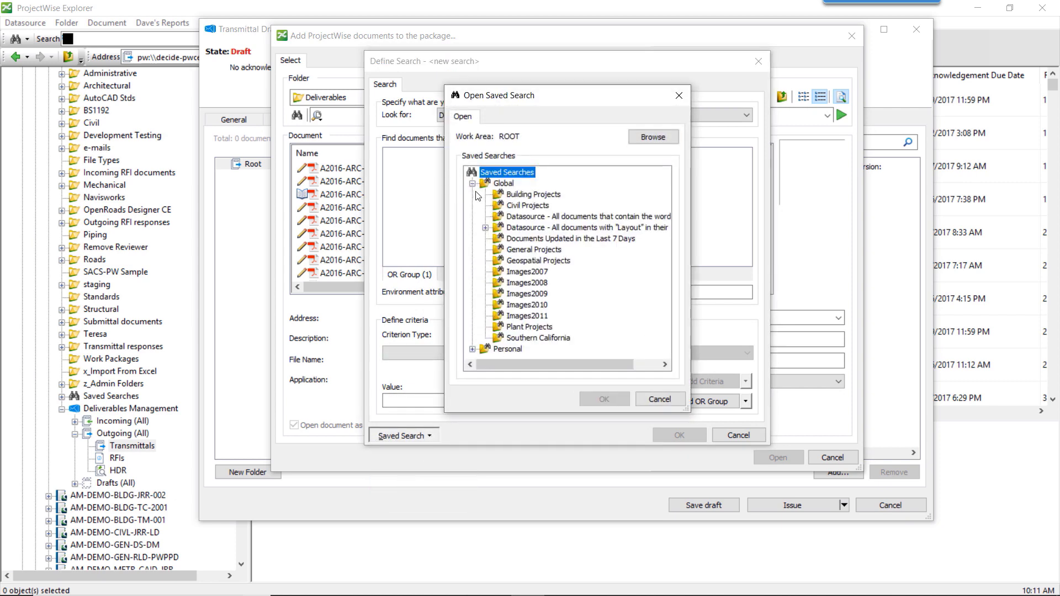
left_click(473, 183)
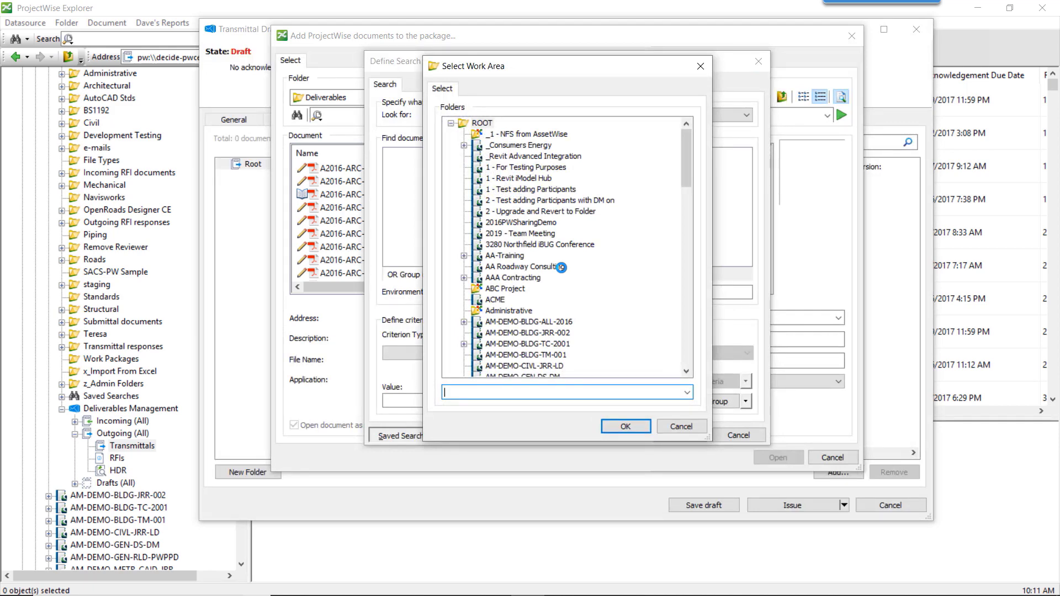
left_click(494, 325)
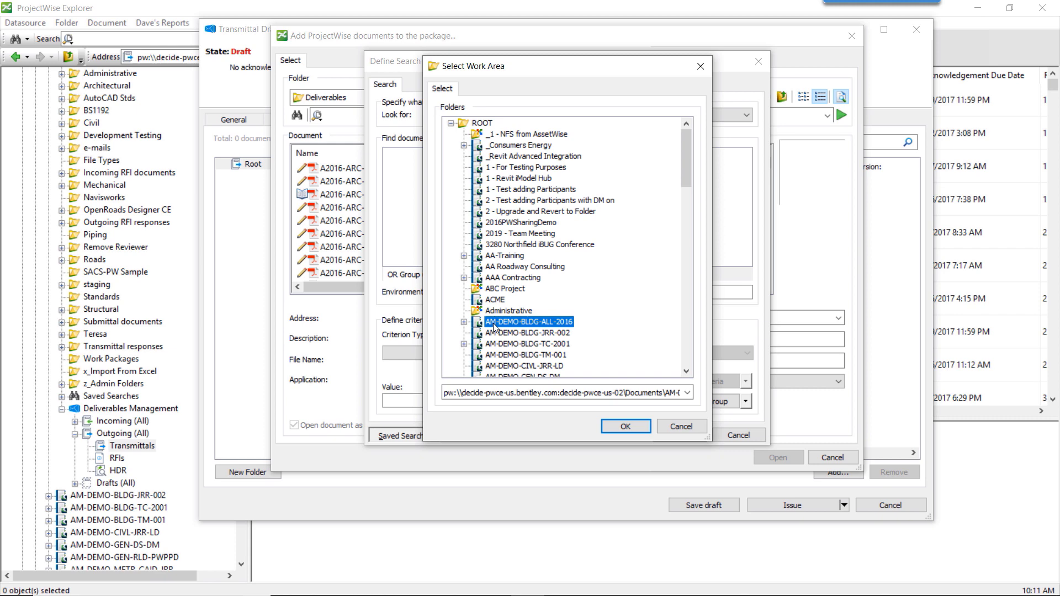
left_click(464, 324)
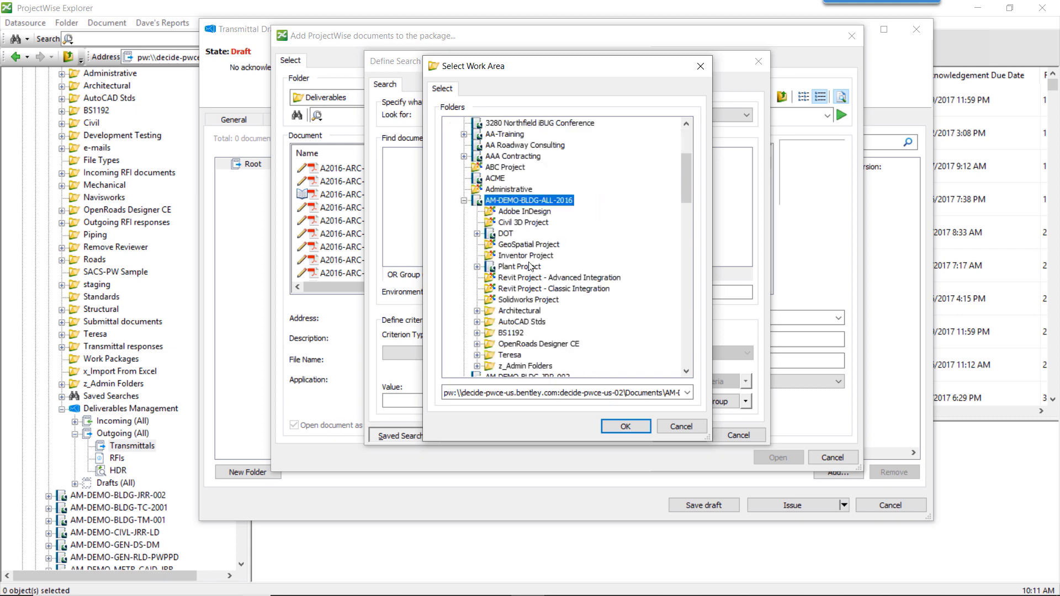
left_click(617, 428)
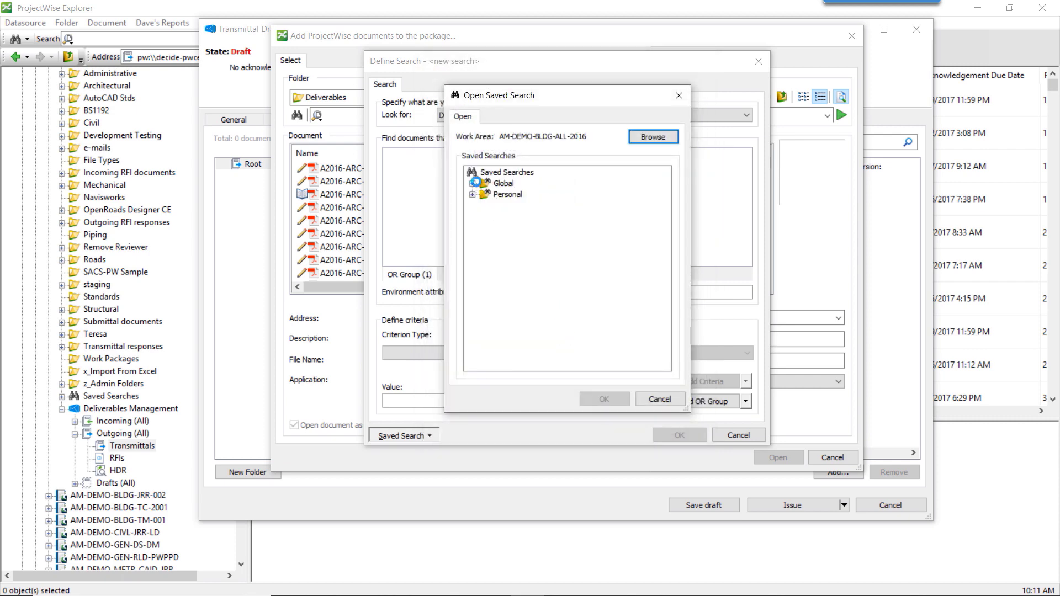
- Load the global saved search PDFs under 30% Review - Deliverables and run it
left_click(472, 183)
left_click(486, 194)
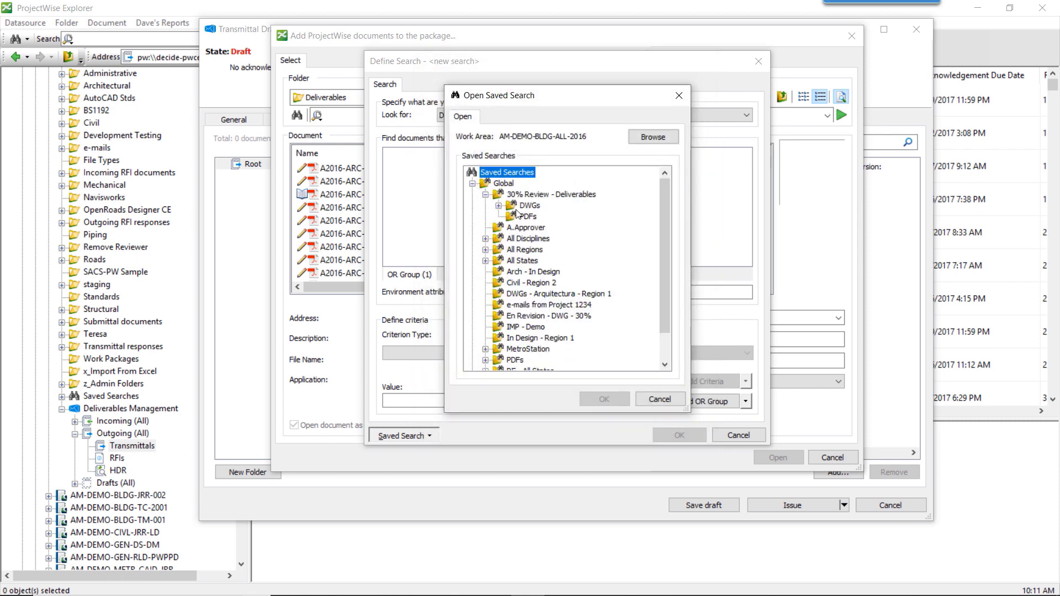
left_click(526, 216)
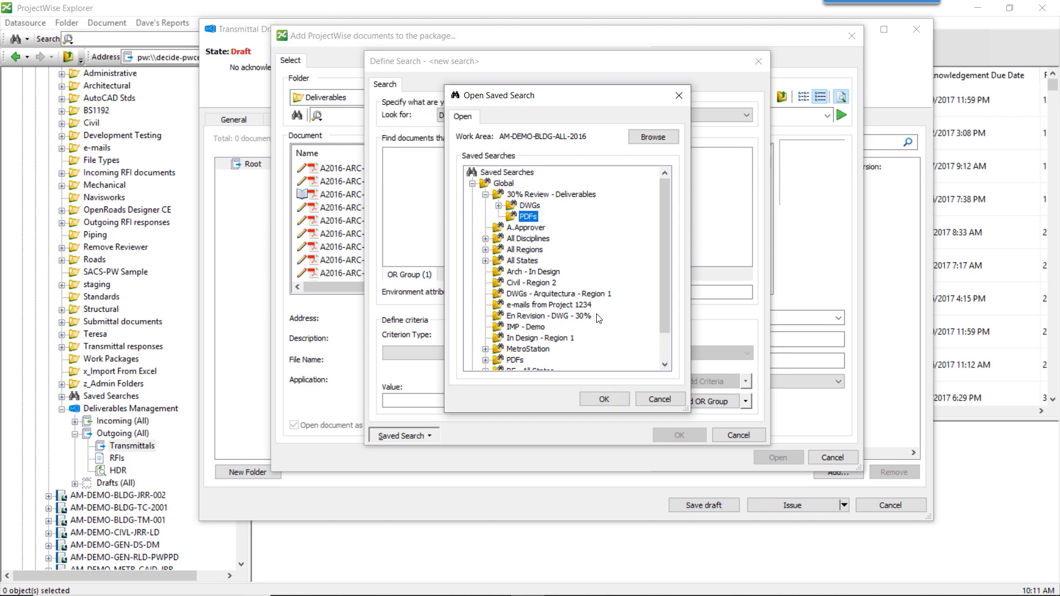
left_click(609, 399)
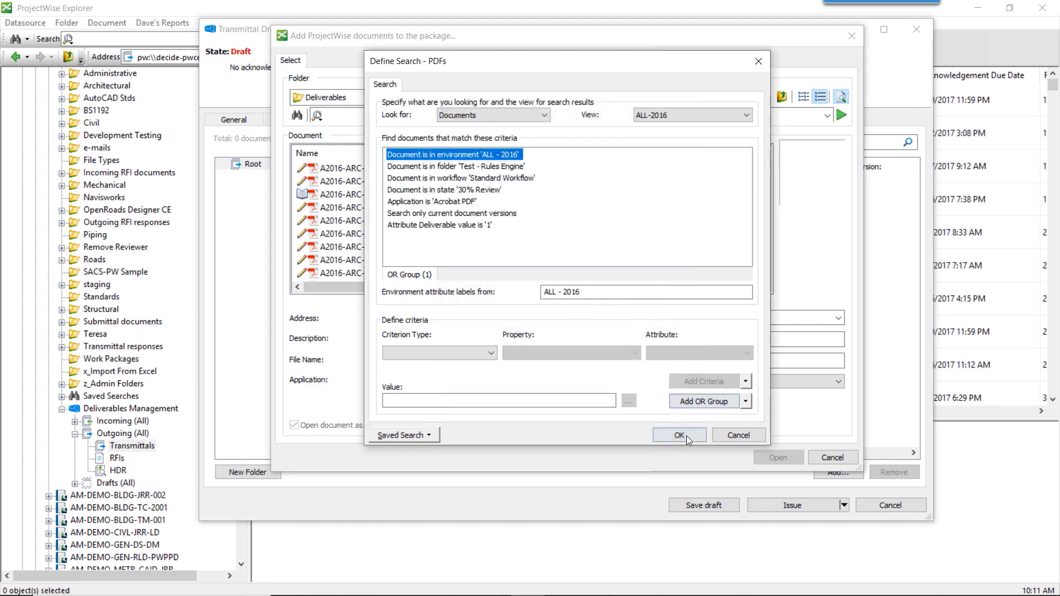
left_click(680, 436)
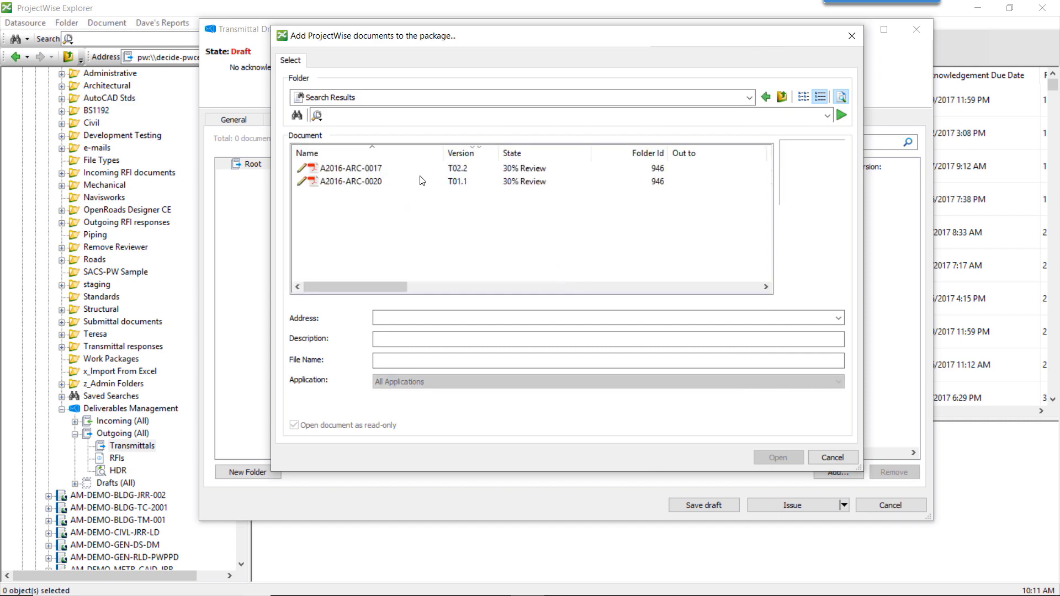
- Add the unlocked documents A2016-ARC-0017 and A2016-ARC-0020 to the transmittal and narrow the Name column of its document list
left_click(381, 171)
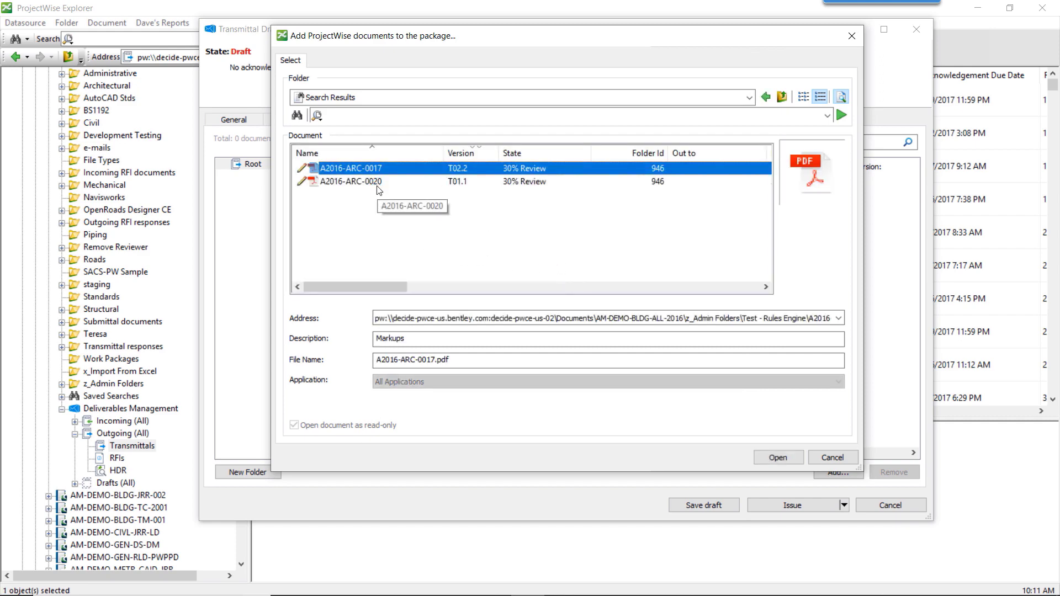
left_click(380, 182, "shift")
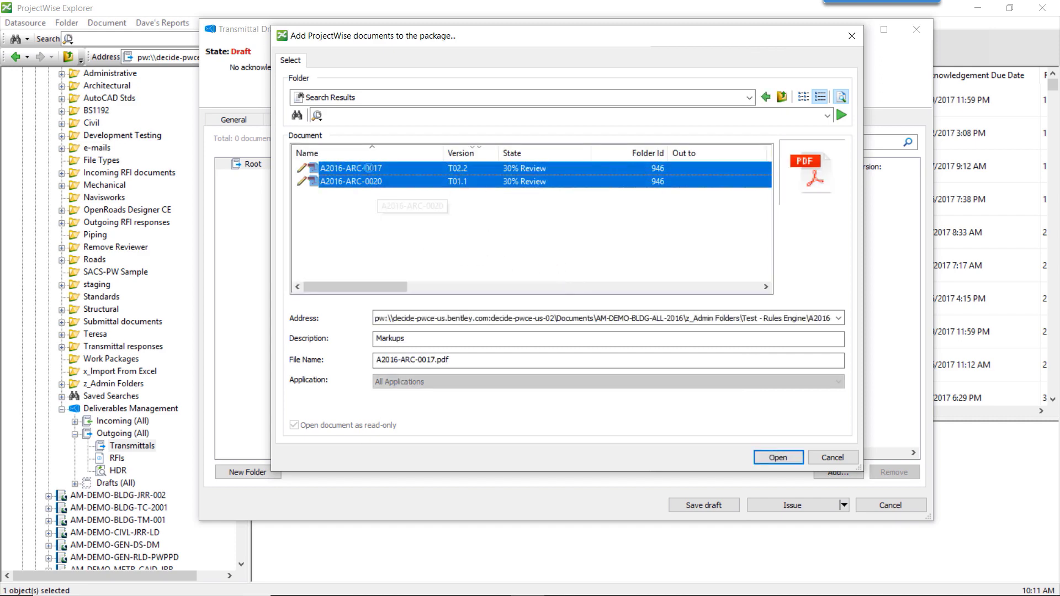
left_click(778, 457)
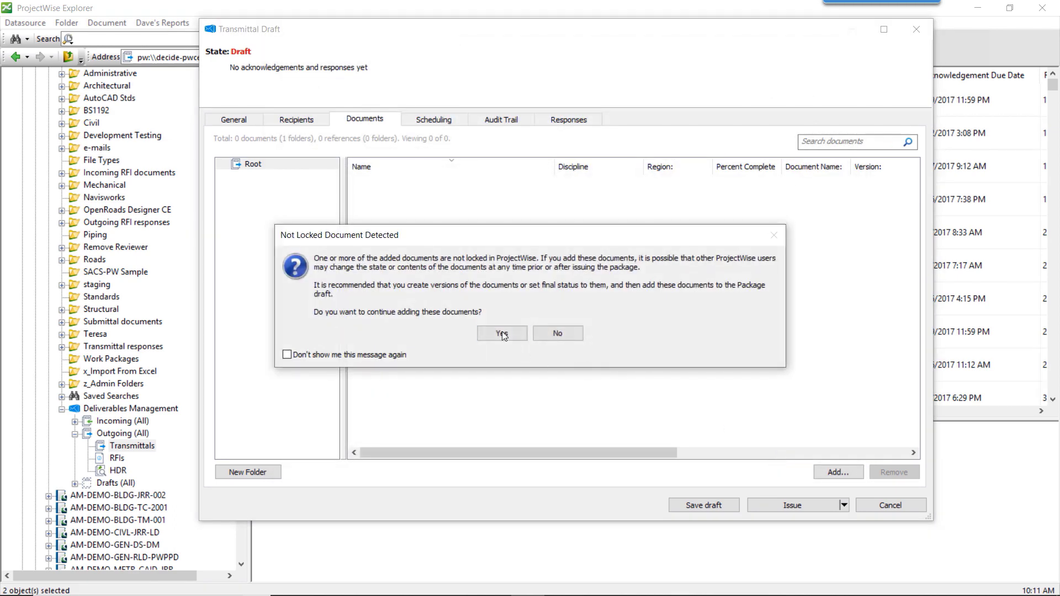
left_click(500, 334)
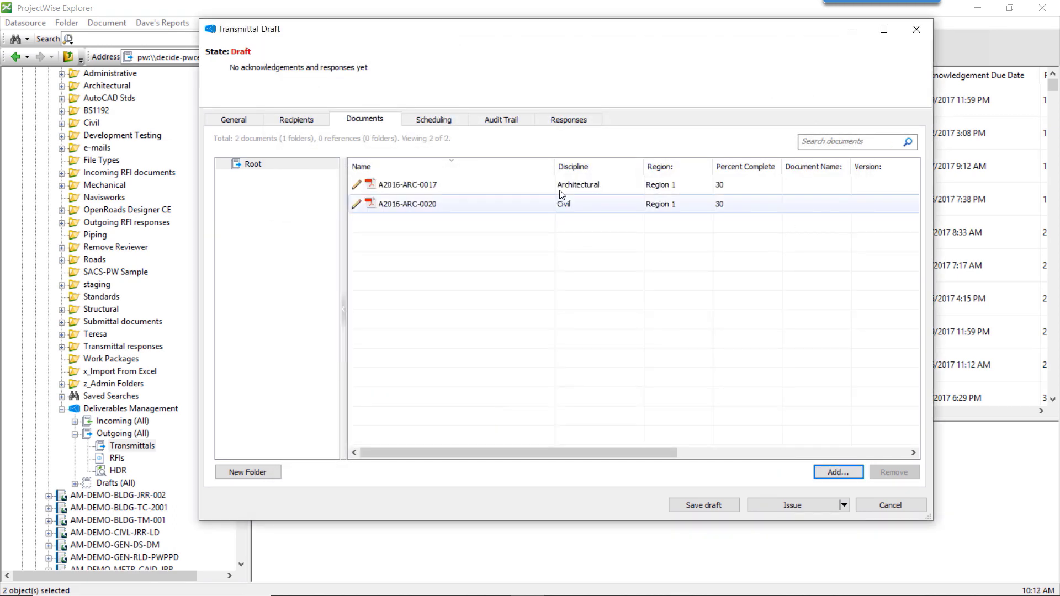
double_click(555, 167)
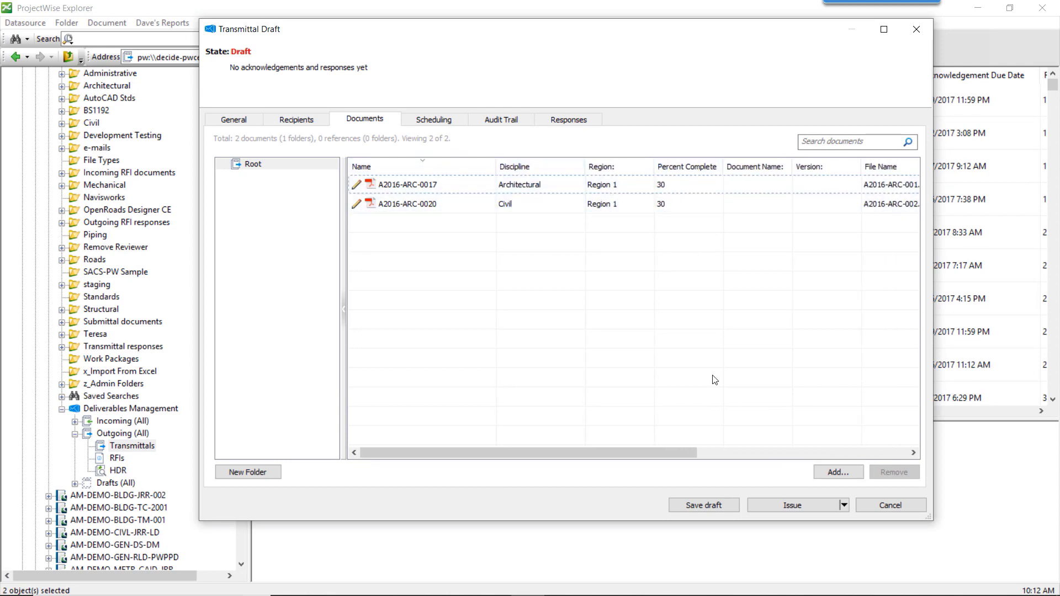
left_click_drag(688, 454, 641, 448)
- Schedule the planned issue date for 4/20/2020 with a reminder 1 day before it
left_click(446, 125)
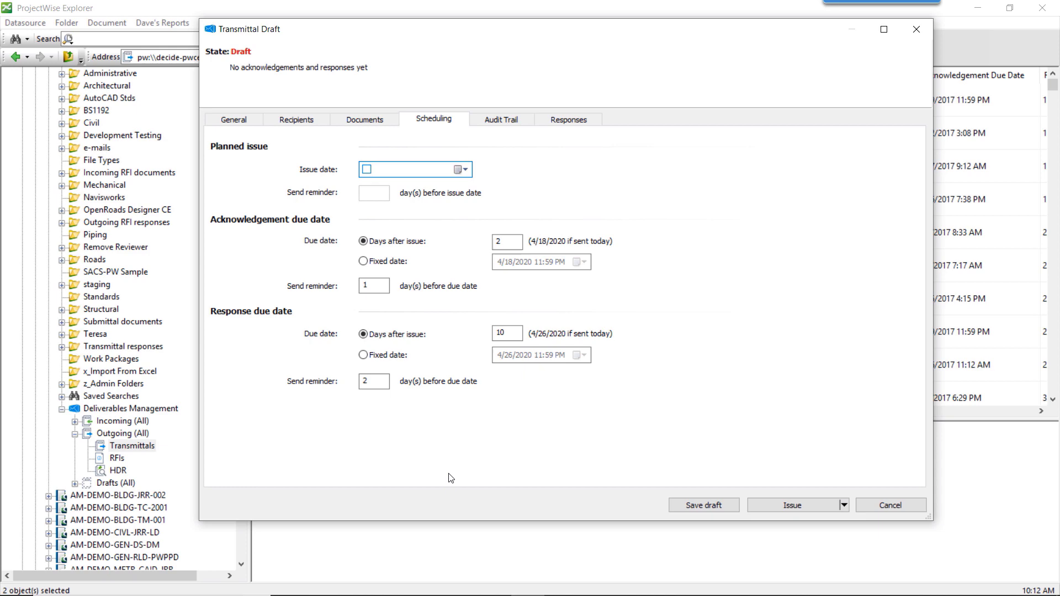
left_click(467, 169)
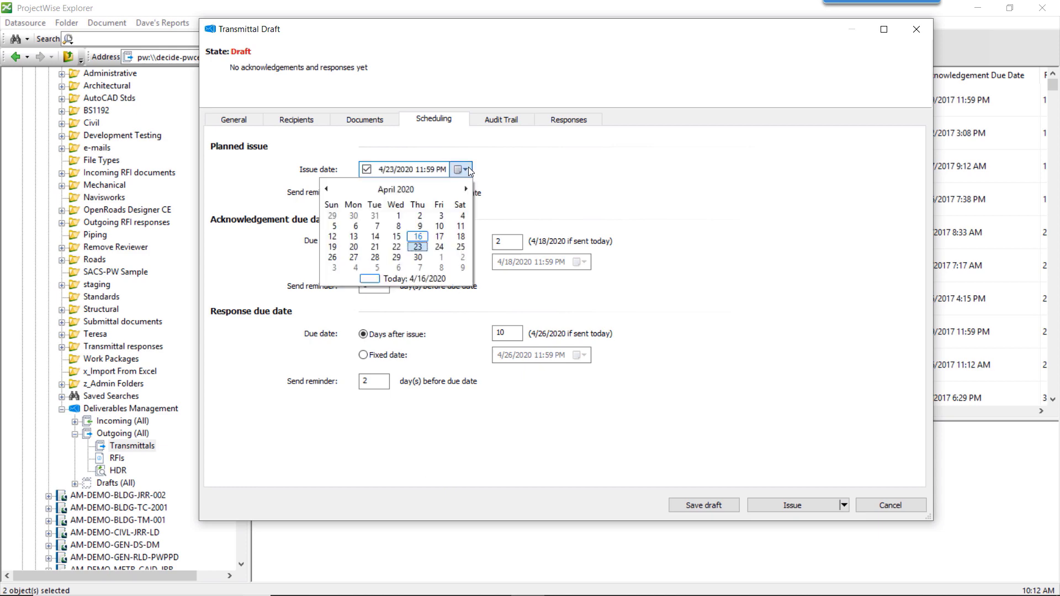
left_click(355, 248)
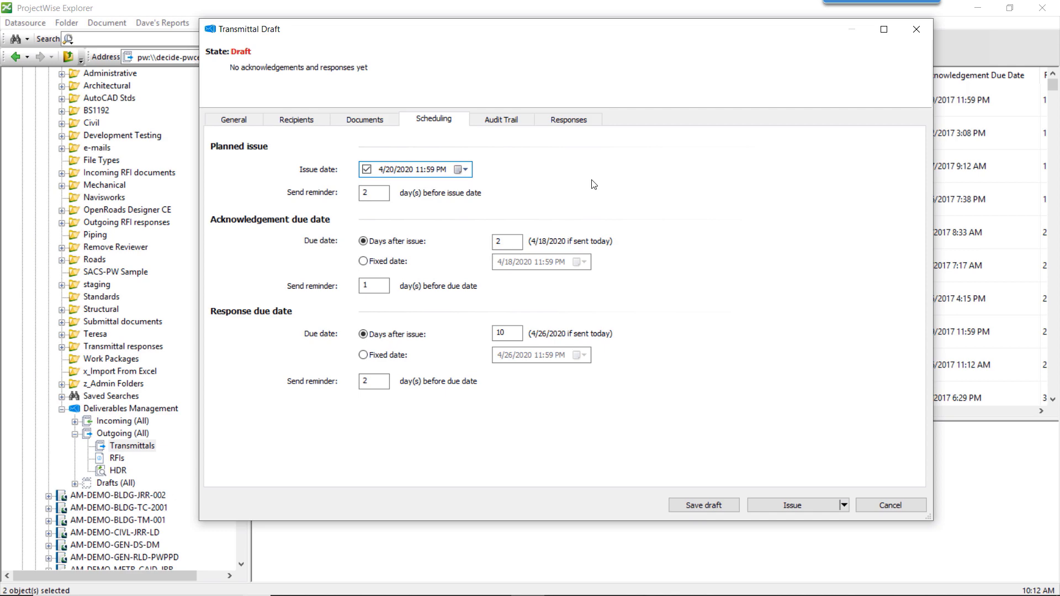
double_click(372, 195)
type("1")
key("Tab")
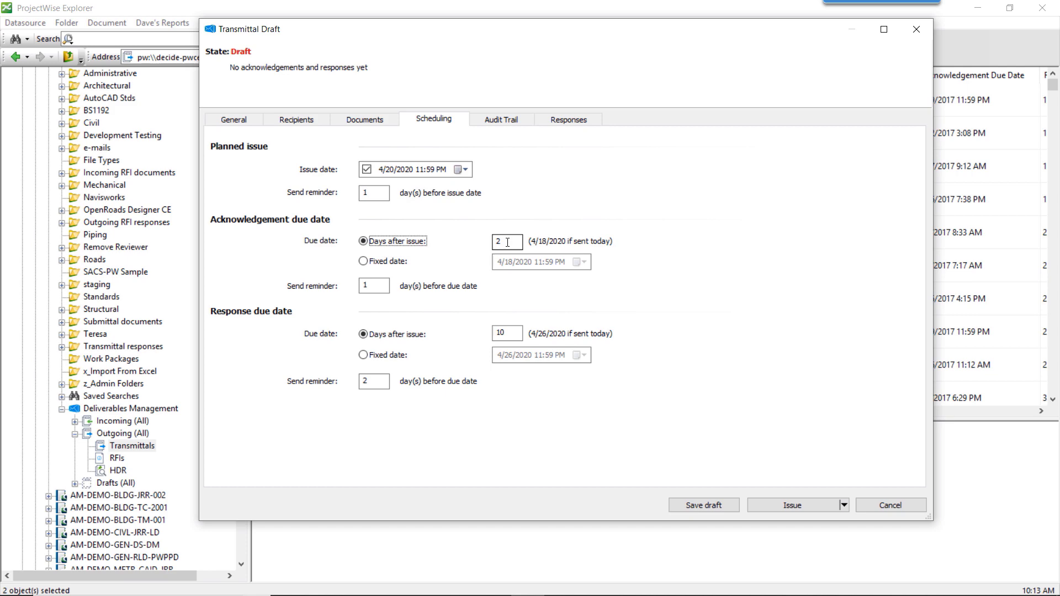
- Keep the acknowledgement due 2 days after issue and set the response due date to 5 days after issue
left_click(364, 261)
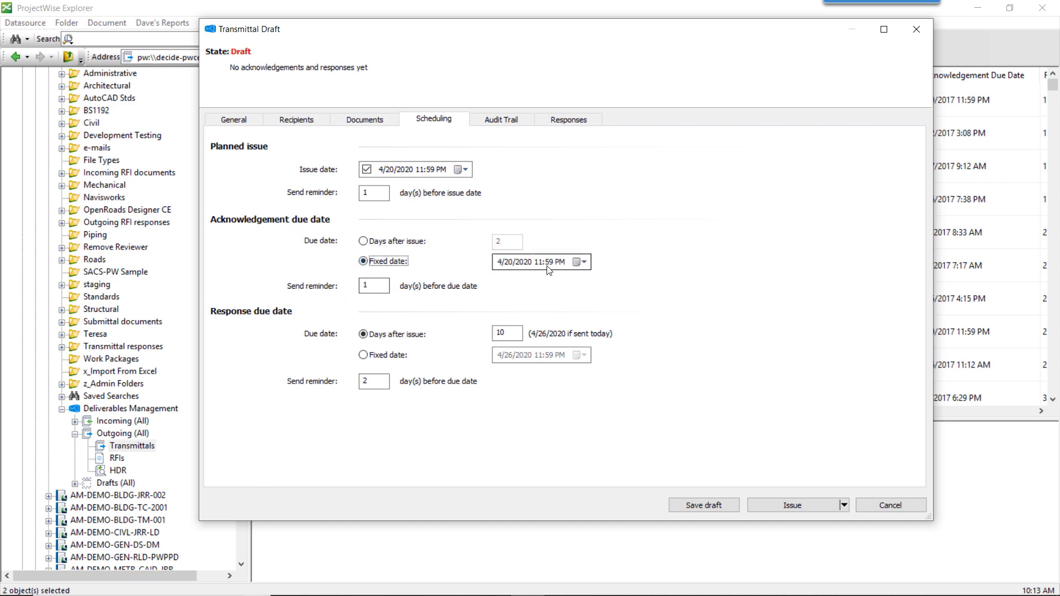
left_click(364, 242)
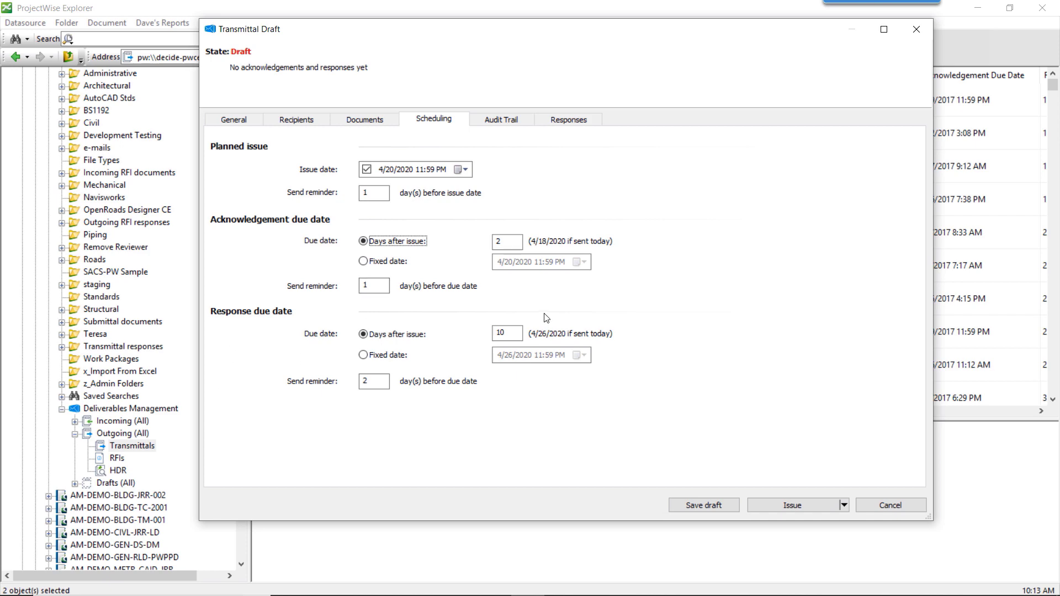
double_click(504, 333)
type("5")
key("Tab")
- Start issuing the transmittal directly instead of sending it for review
left_click(845, 507)
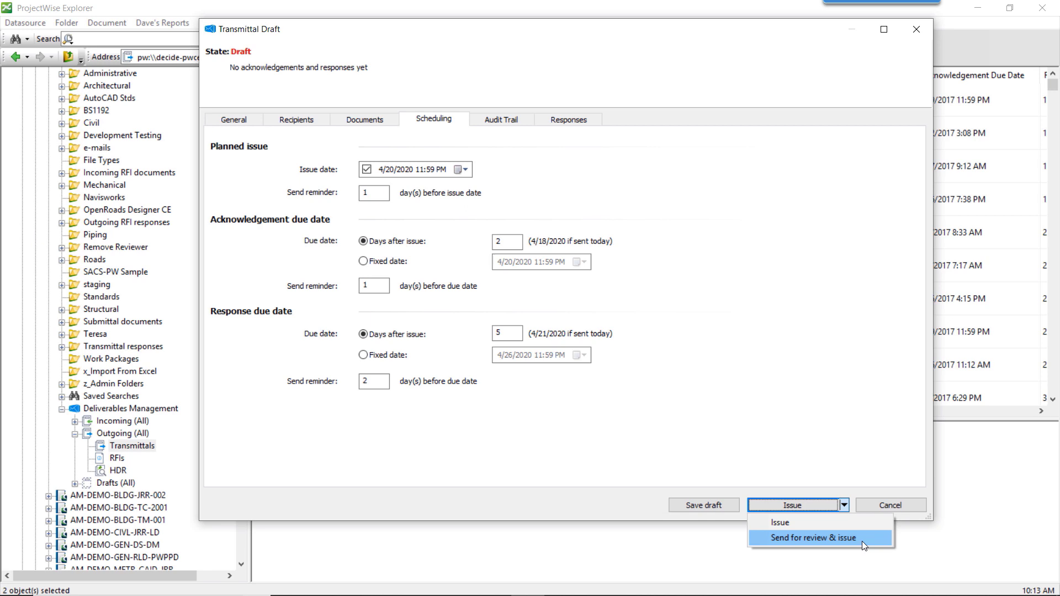
left_click(816, 526)
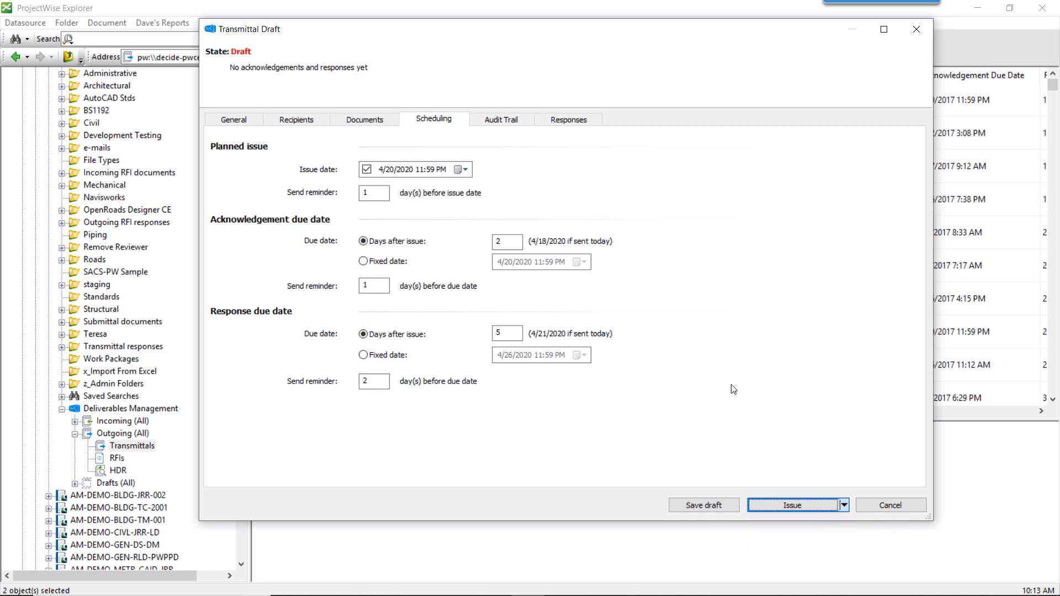
key("Return")
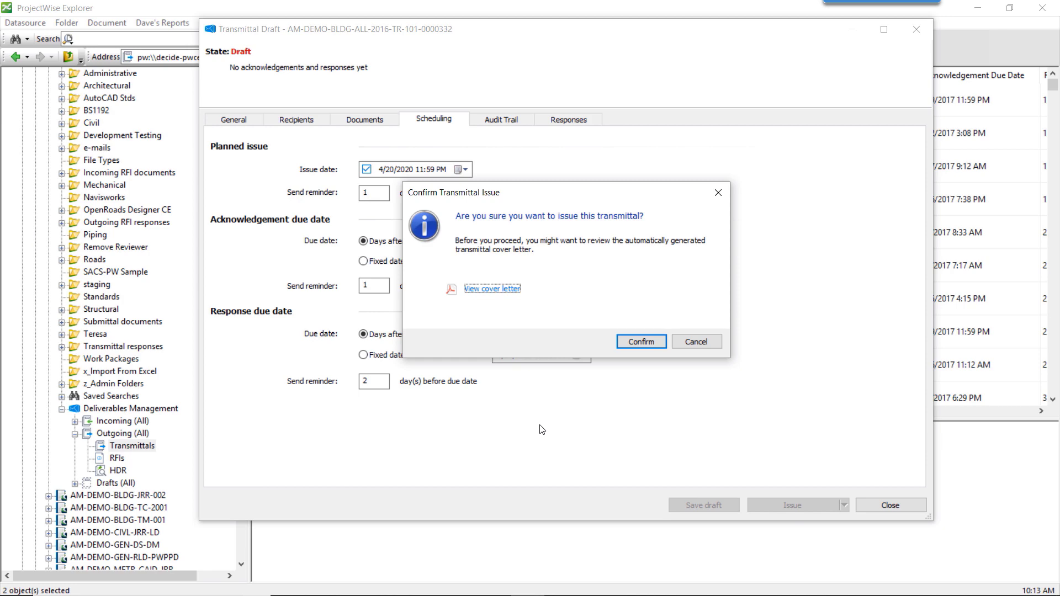
- View the generated cover letter, check its transmittal details, recipients, documents and references, and close it
left_click(489, 290)
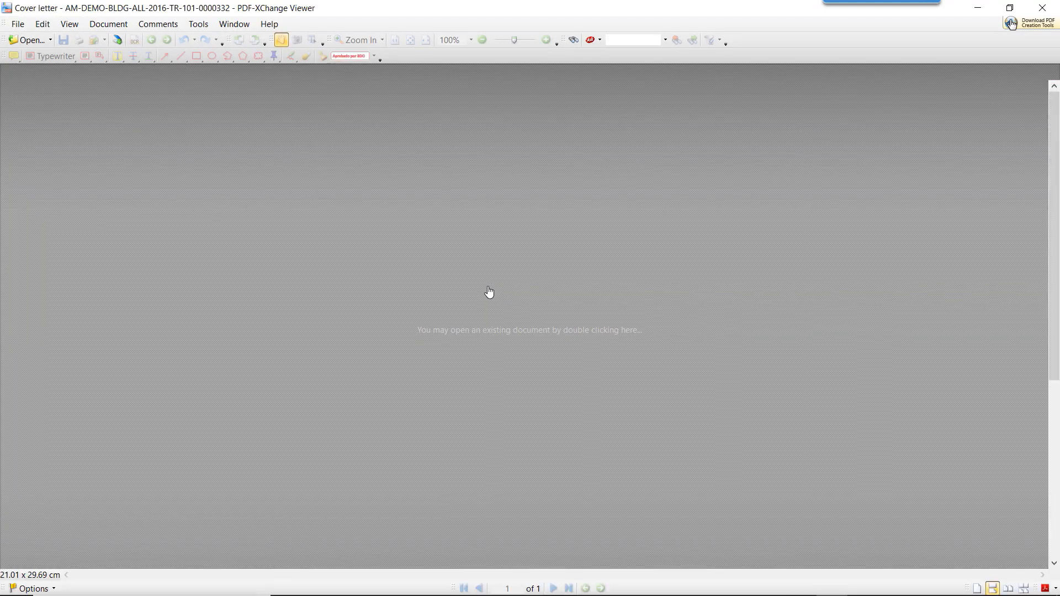
scroll(525, 269, "up", 2)
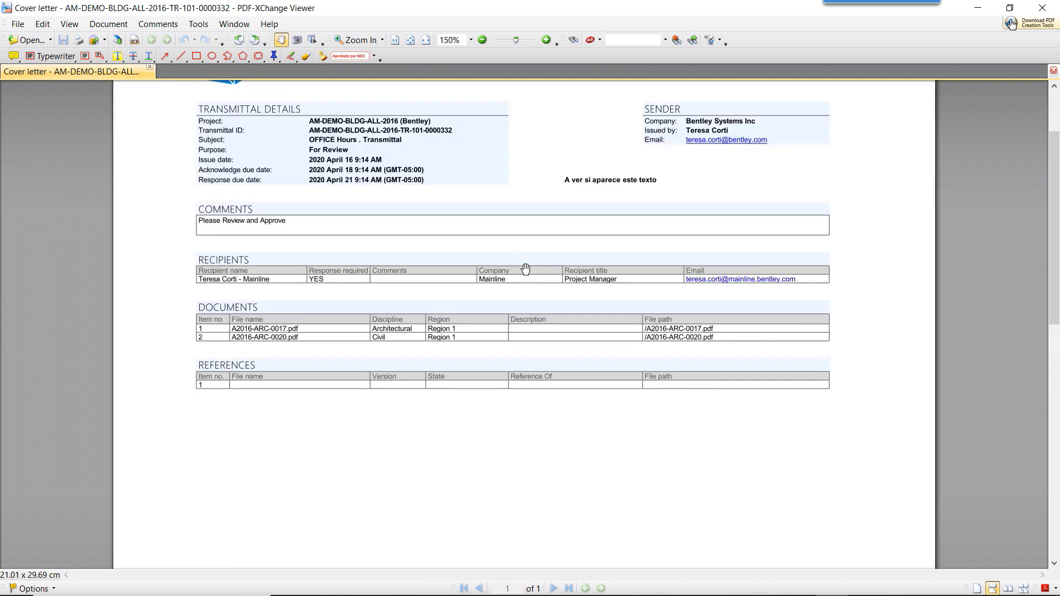
left_click_drag(498, 214, 506, 324)
scroll(525, 309, "up", 1)
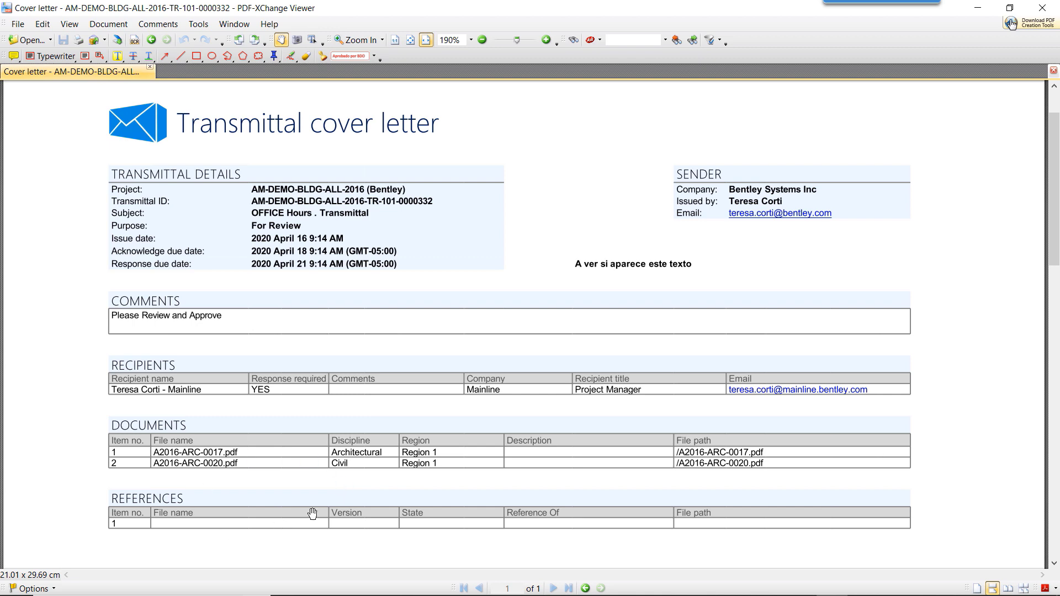
scroll(340, 492, "down", 3)
scroll(361, 464, "up", 4)
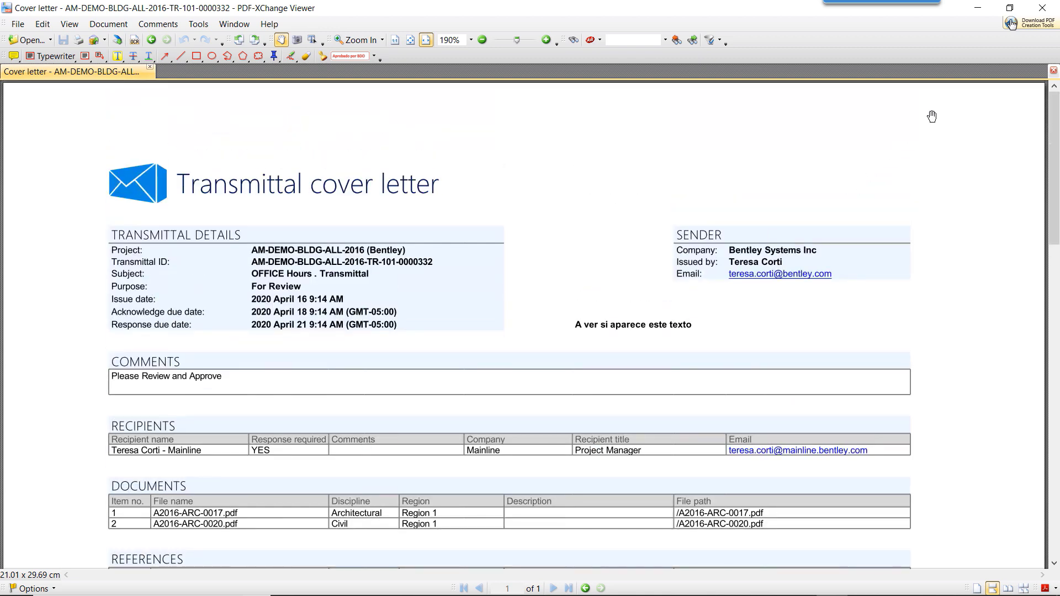
left_click(1043, 8)
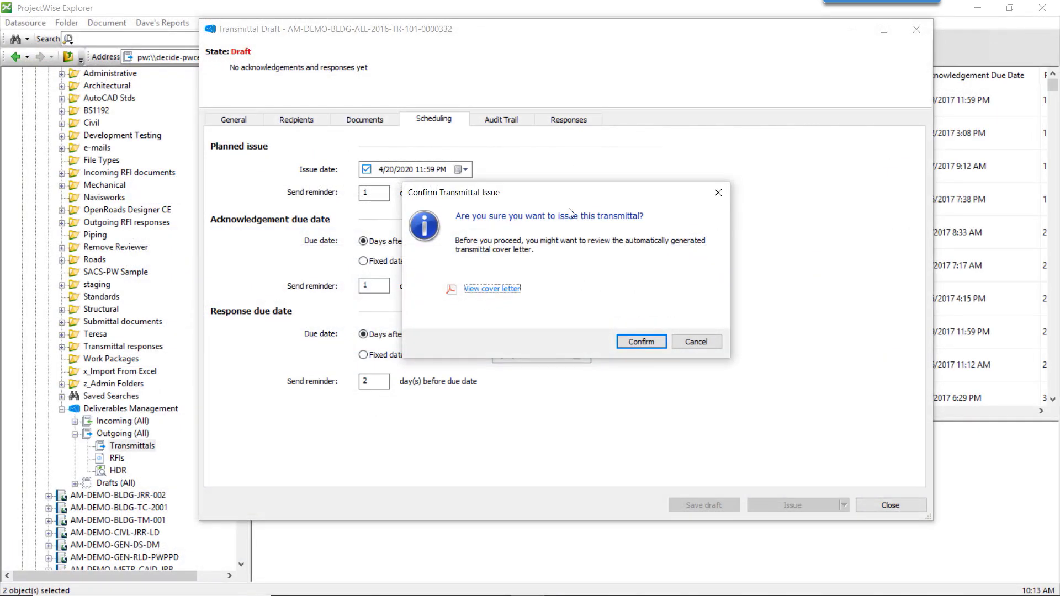
- Confirm issuing the transmittal and return to the outgoing list in ProjectWise Explorer
left_click(638, 337)
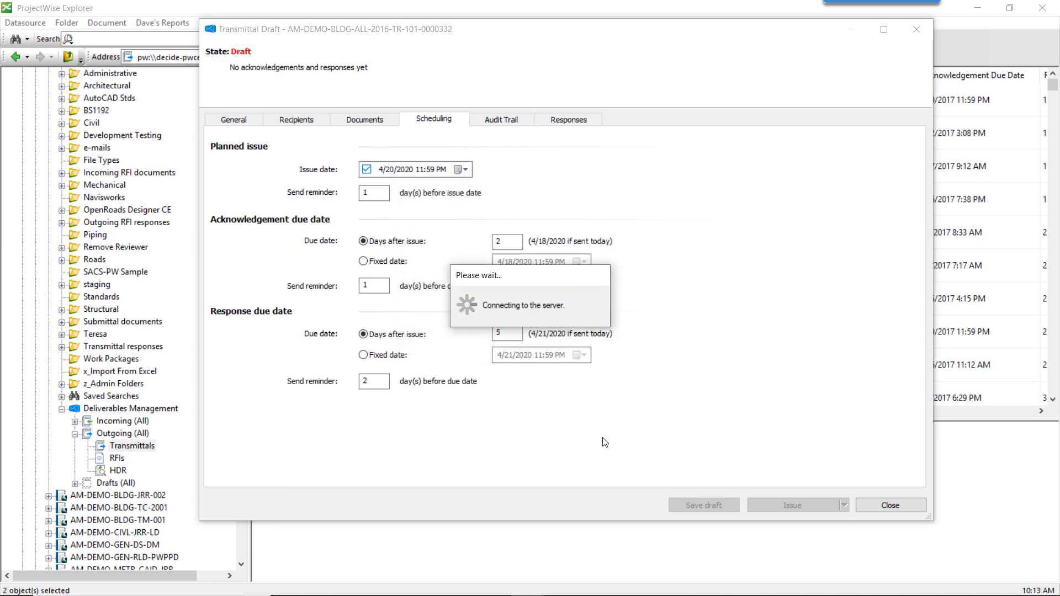
key("alt+Tab")
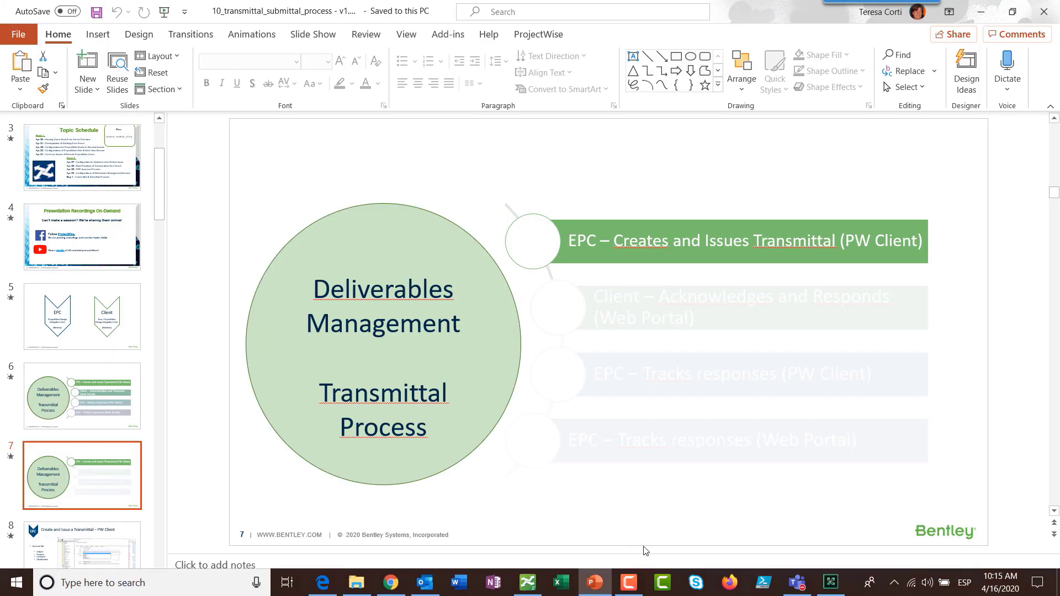
left_click(533, 589)
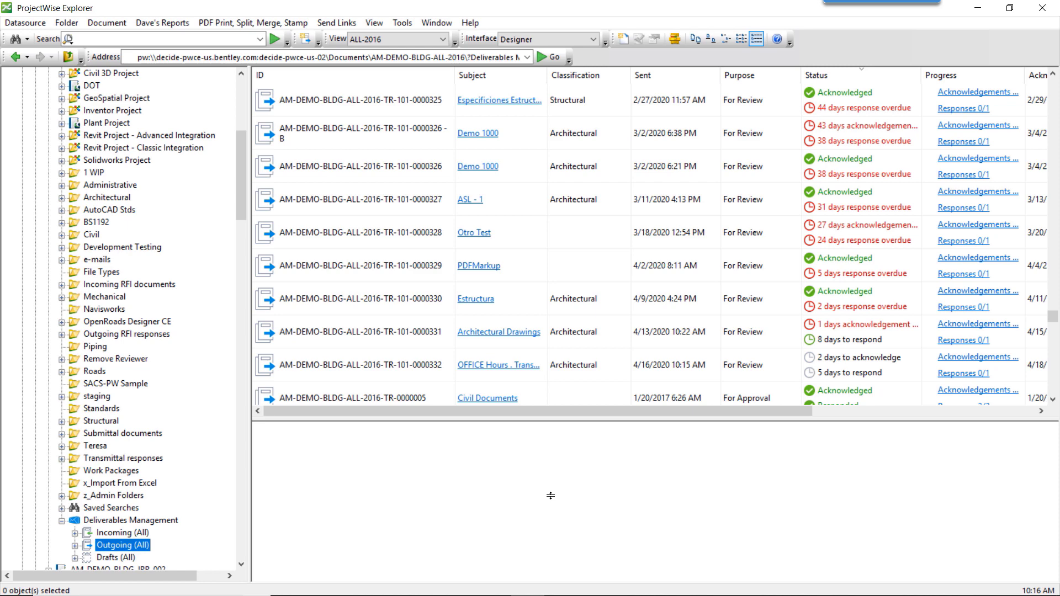
- Create a new outgoing transmittal with the subject OFFICE HOurs
right_click(128, 550)
left_click(185, 470)
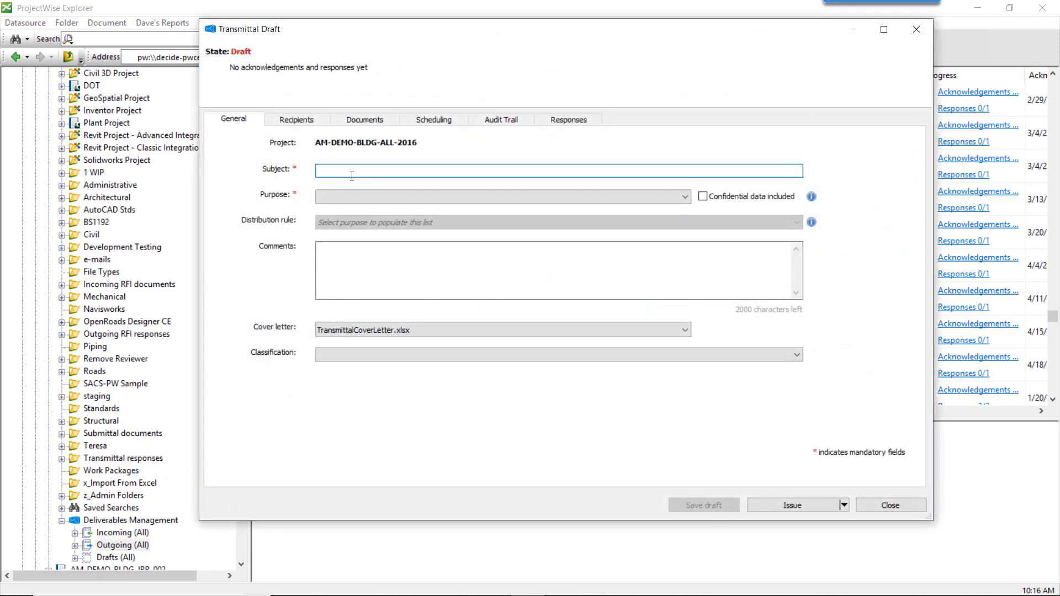
type("OFFICE")
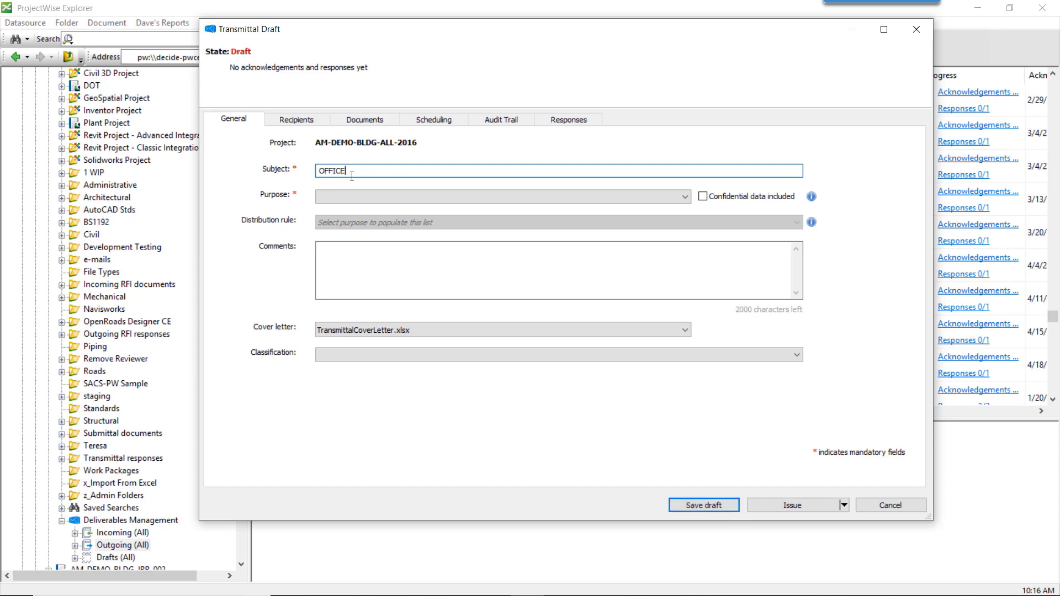
type(" HOUrs")
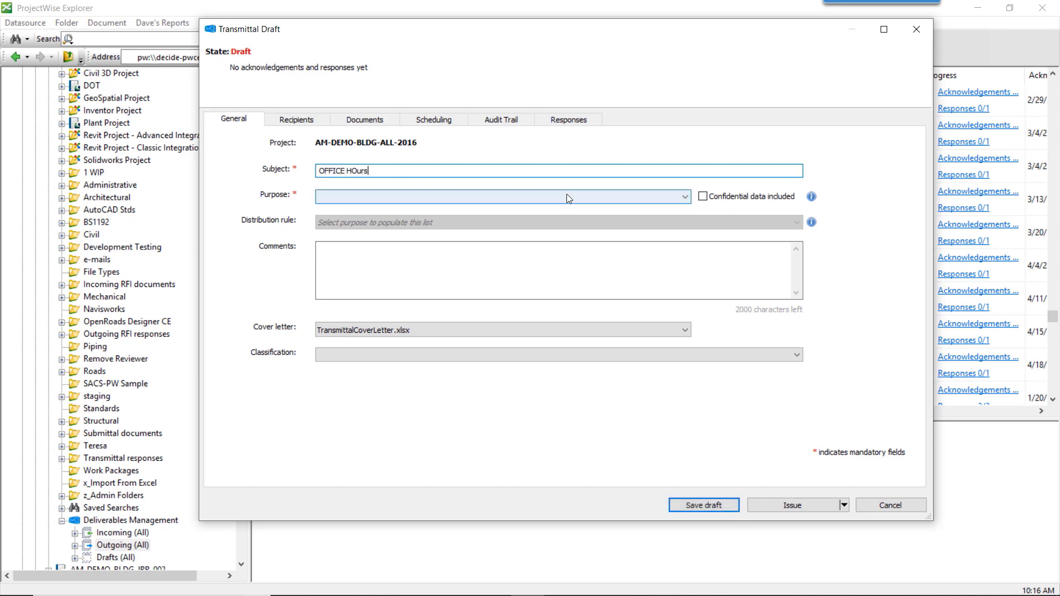
- Set the transmittal's purpose to For Review and its distribution rule to For Review-Architectural-Region 1
left_click(669, 197)
left_click(635, 209)
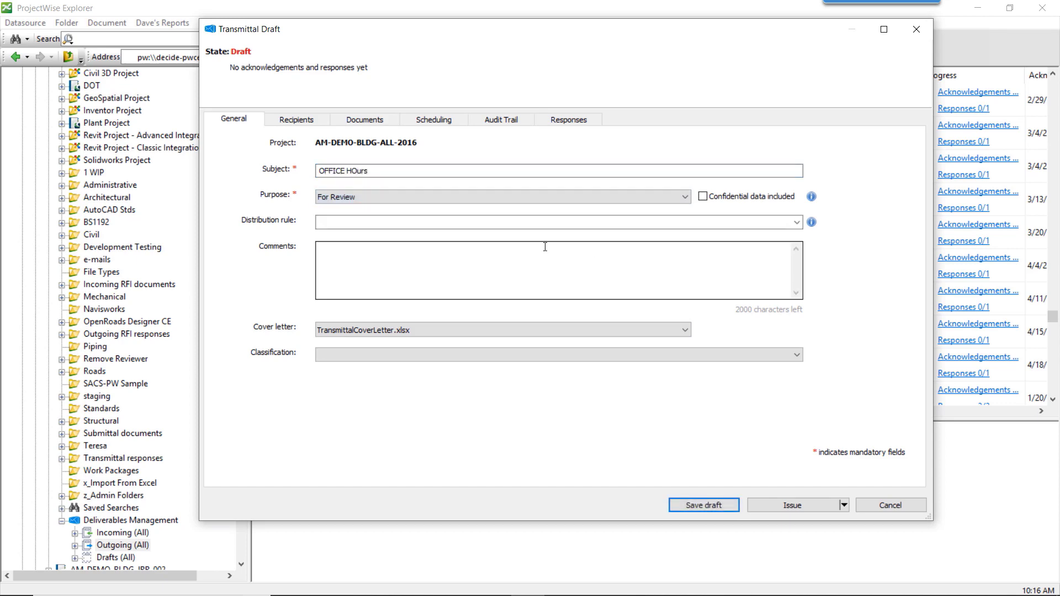
left_click(797, 224)
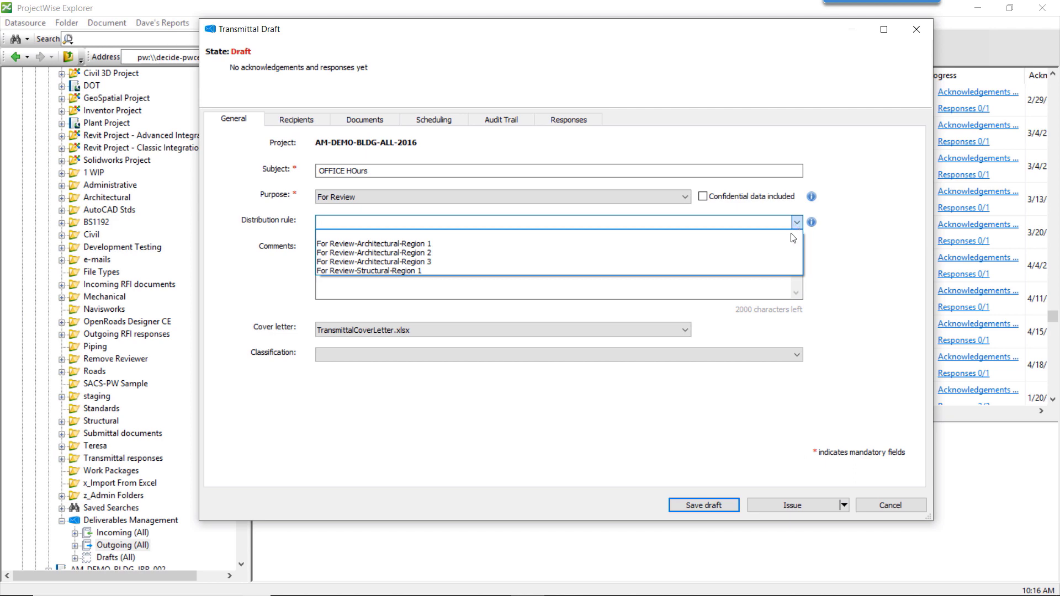
left_click(610, 245)
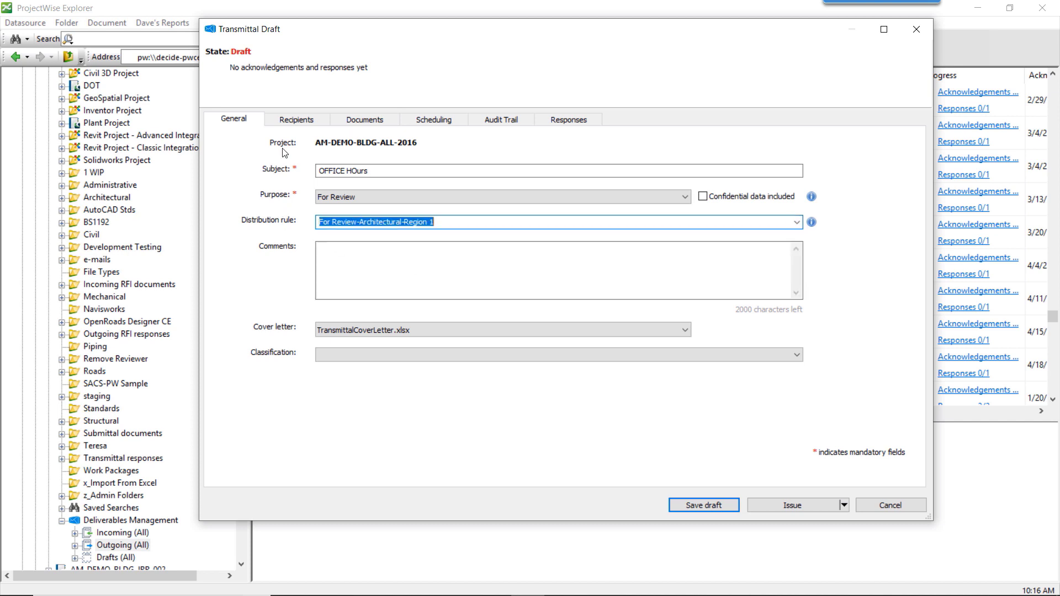
- Add the external Mainline project manager as a recipient alongside those supplied by the distribution rule
left_click(297, 129)
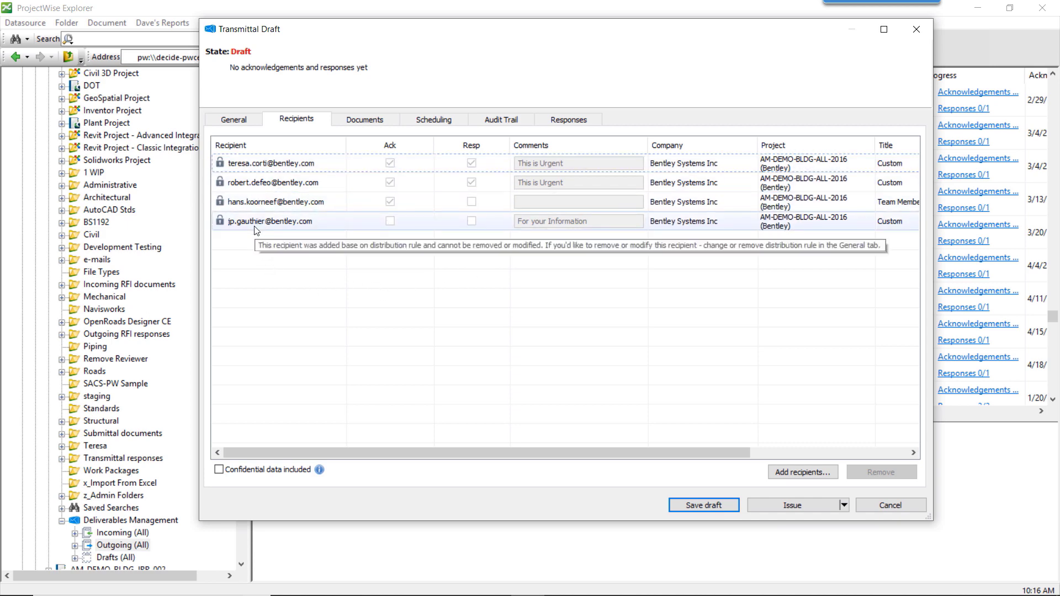
left_click(812, 477)
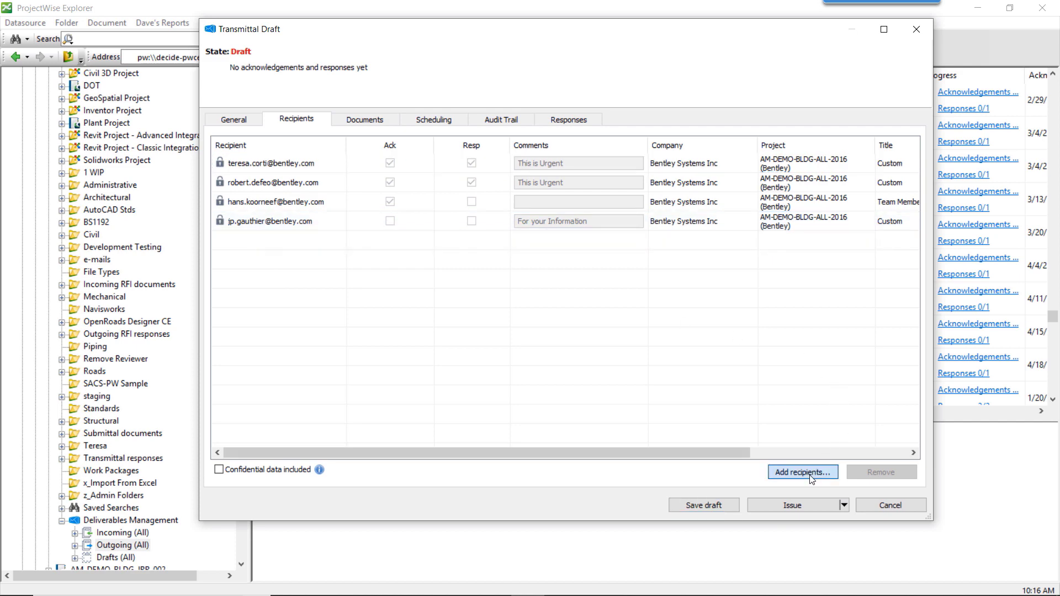
left_click(420, 191)
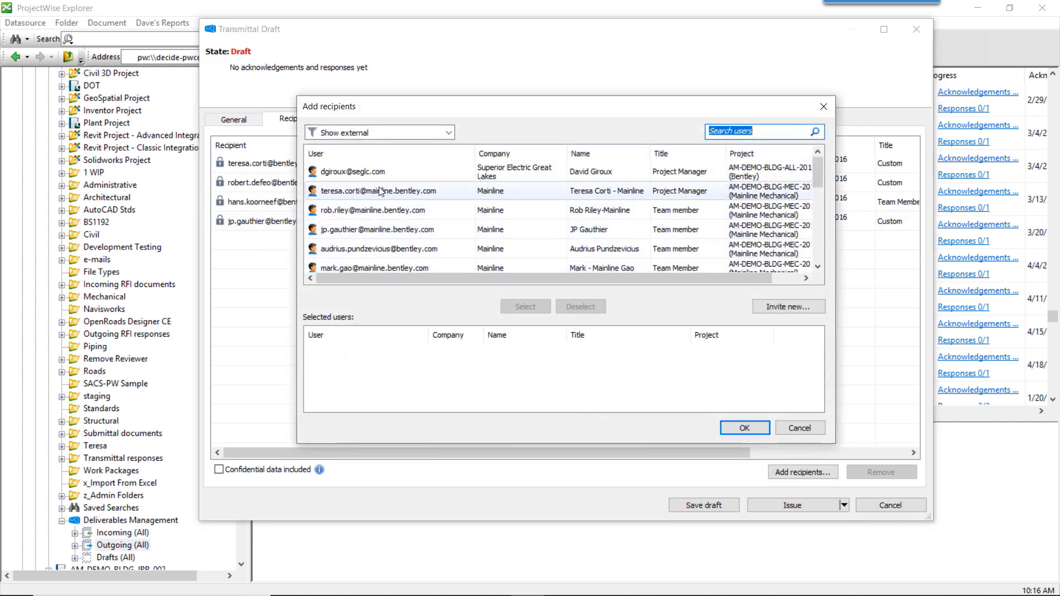
left_click(525, 306)
left_click(744, 428)
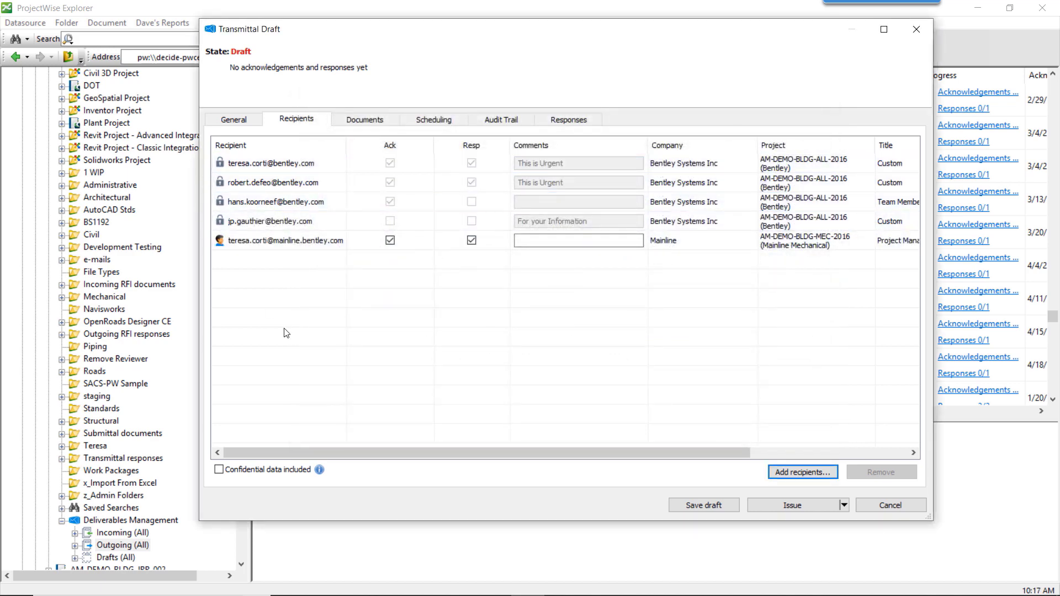
- Start adding documents to the transmittal, browse into the Deliverables folder and widen the selection dialog
left_click(380, 120)
left_click(831, 472)
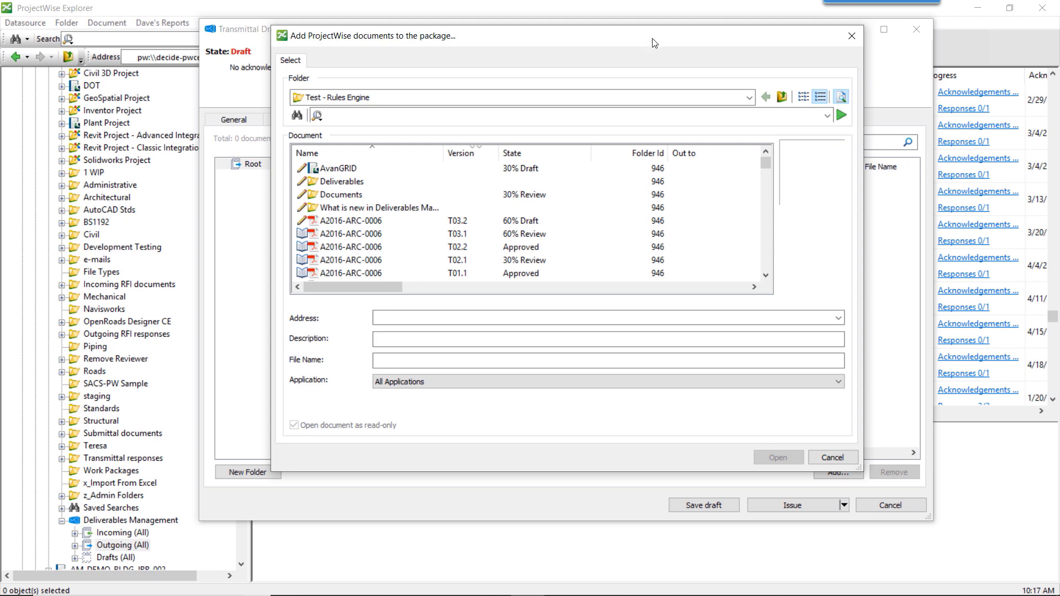
left_click_drag(658, 35, 630, 47)
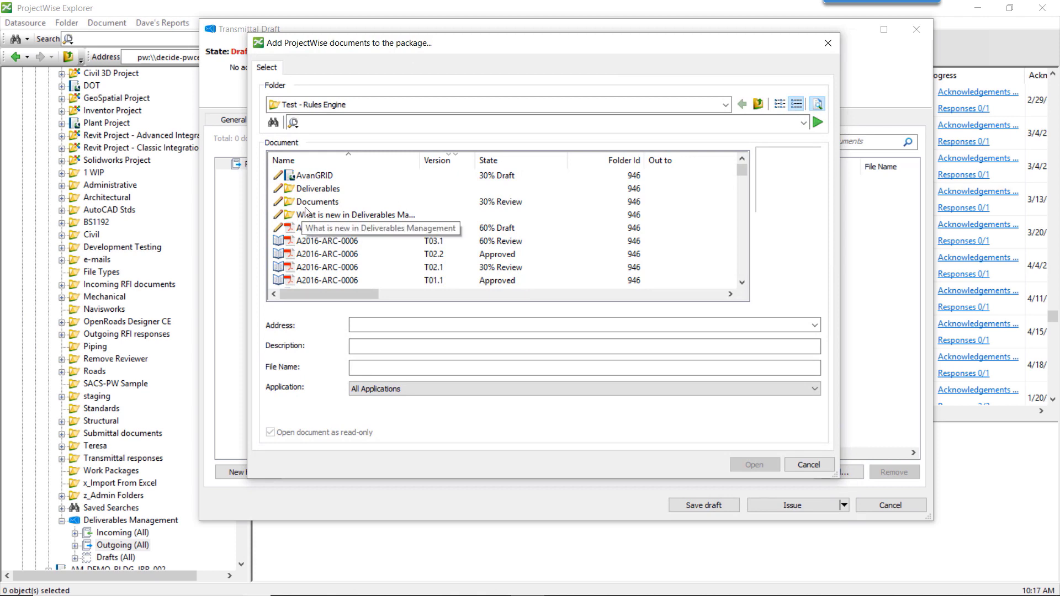
double_click(338, 188)
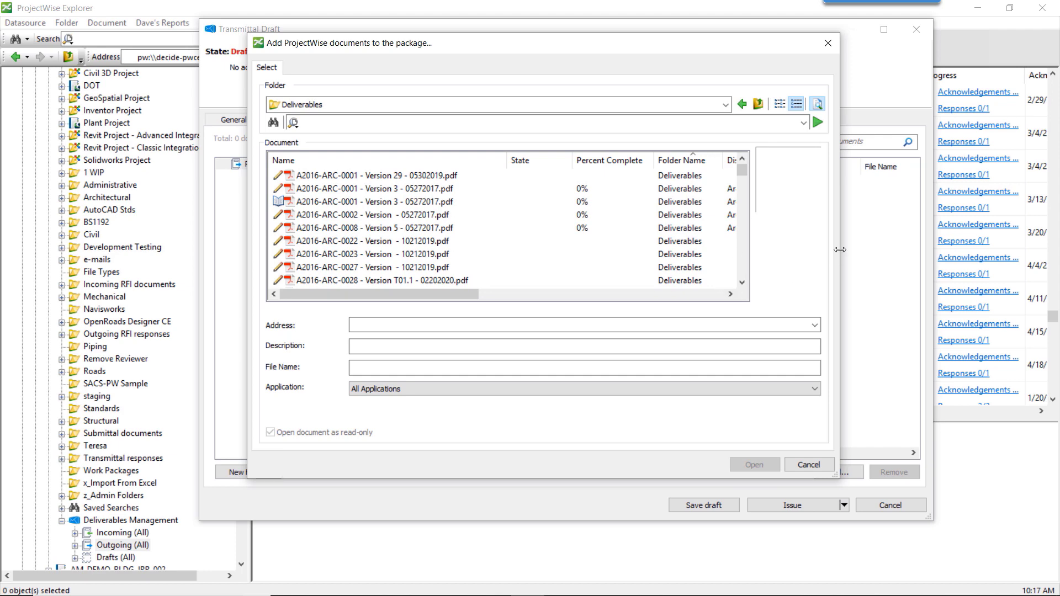
left_click_drag(839, 253, 941, 251)
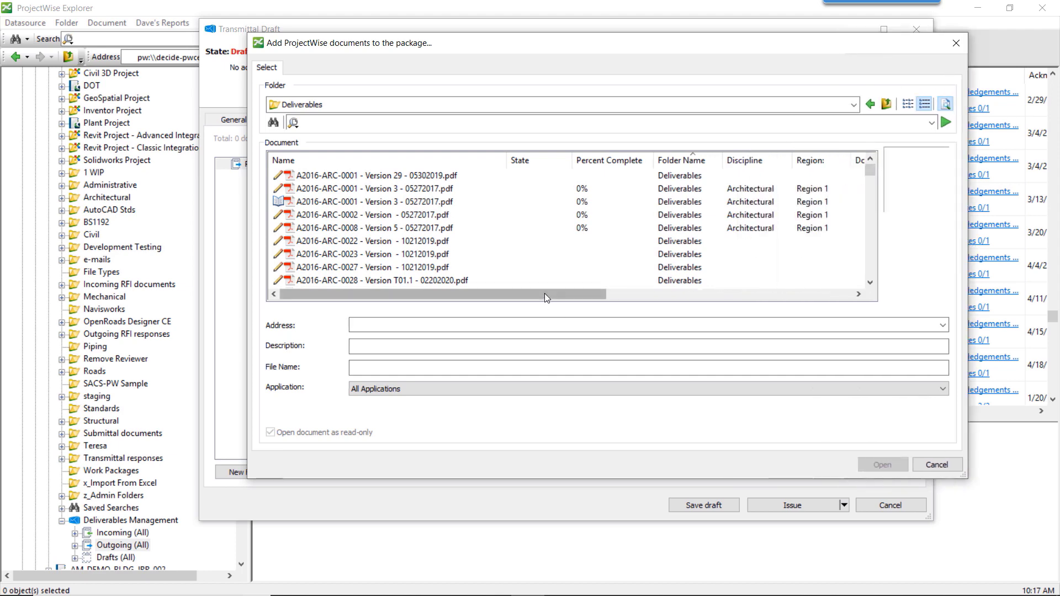
mouse_move(544, 293)
left_mouse_down()
mouse_move(576, 293)
mouse_move(541, 293)
left_mouse_up()
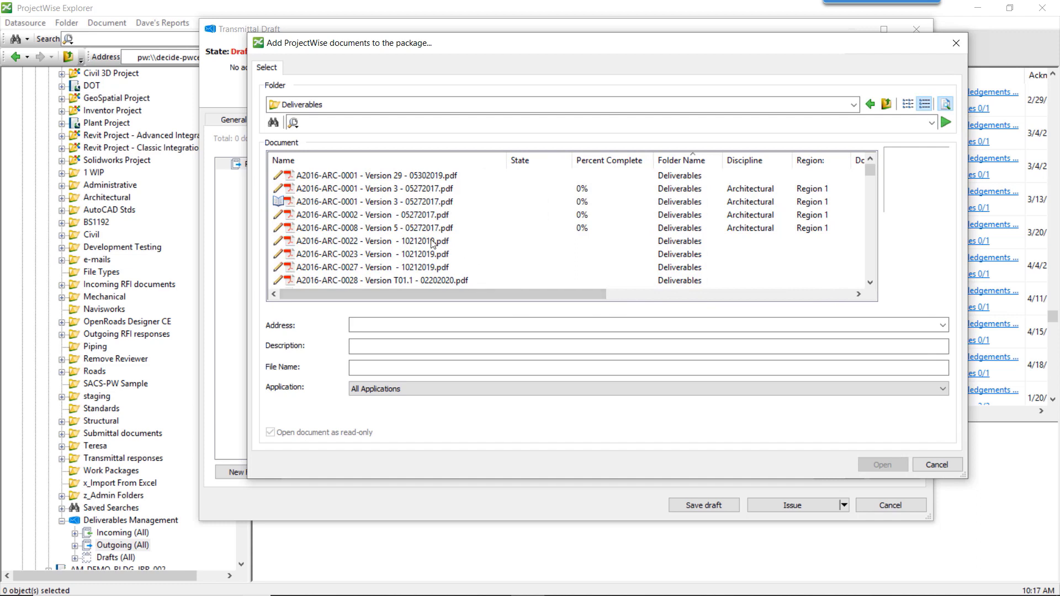
- Add A2016-ARC-0001 - Version 3 - 05272017.pdf, A2016-ARC-0028 - Version T01.1 - 06022017.pdf and A2016-CIV-0019 - Version - 05272017.pdf, including documents failing attribute validation
left_click(399, 188)
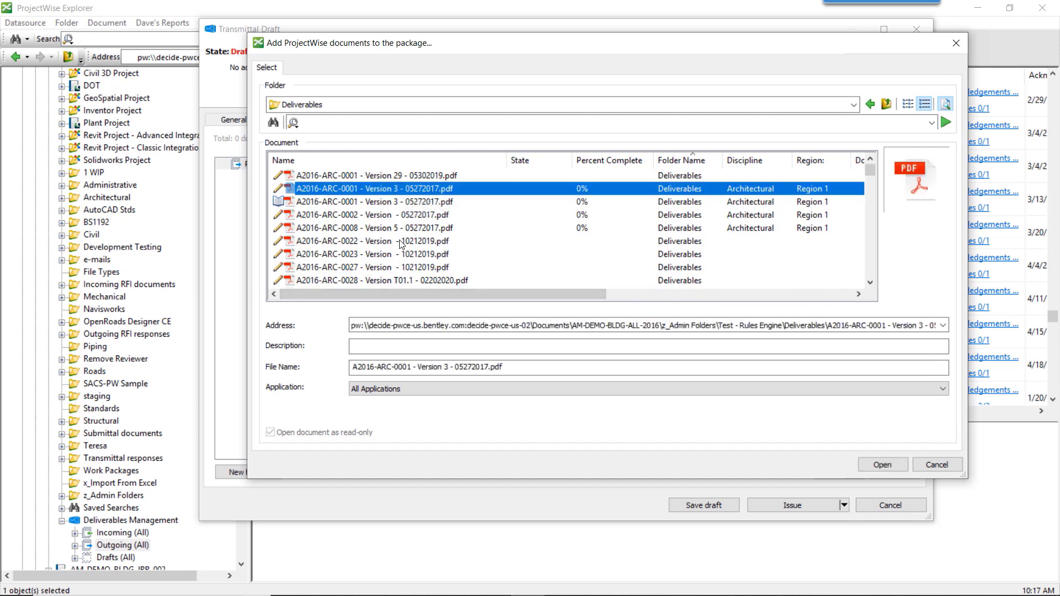
scroll(401, 245, "down", 2)
scroll(401, 245, "down", 2)
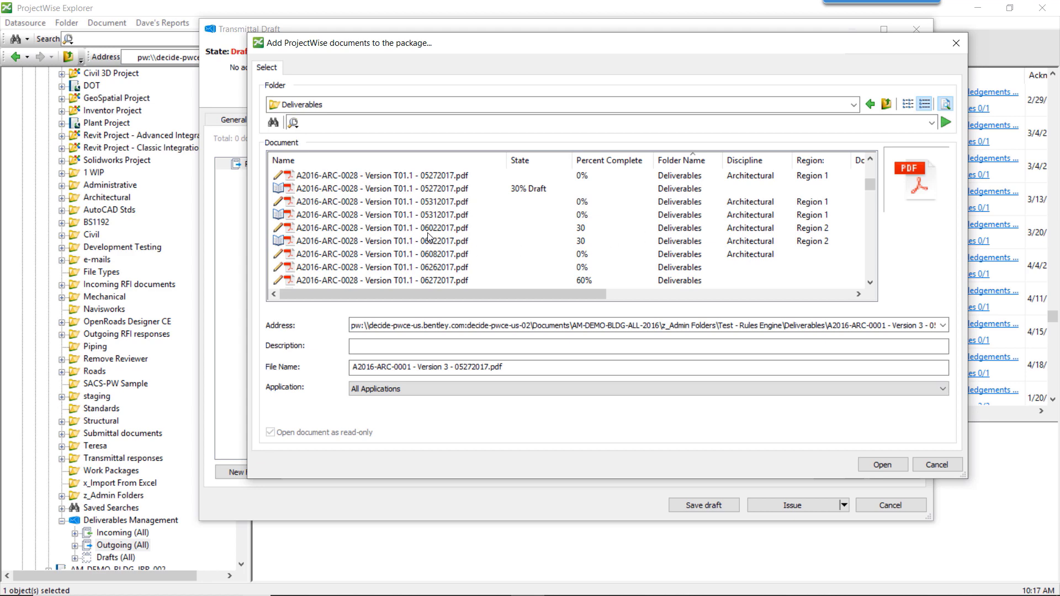
left_click(445, 228, "ctrl")
scroll(474, 249, "down", 5)
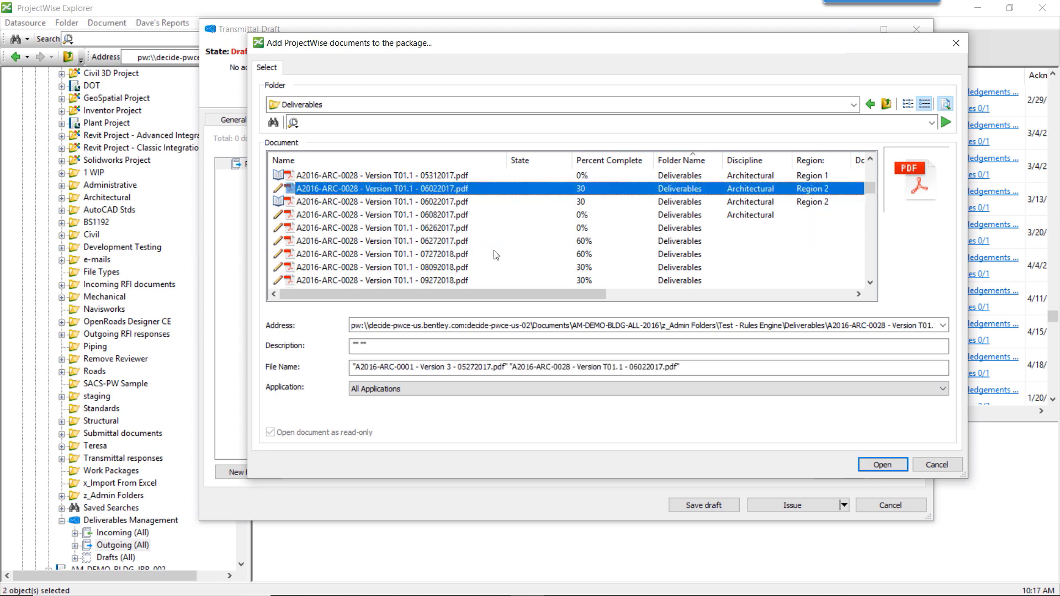
scroll(489, 256, "down", 5)
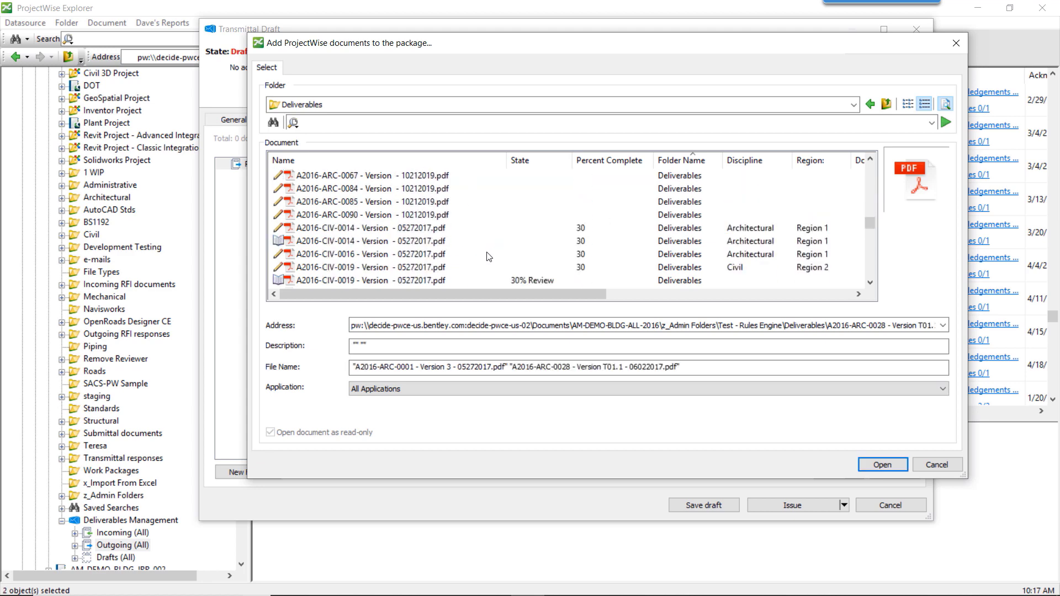
left_click(397, 270, "ctrl")
left_click(871, 465)
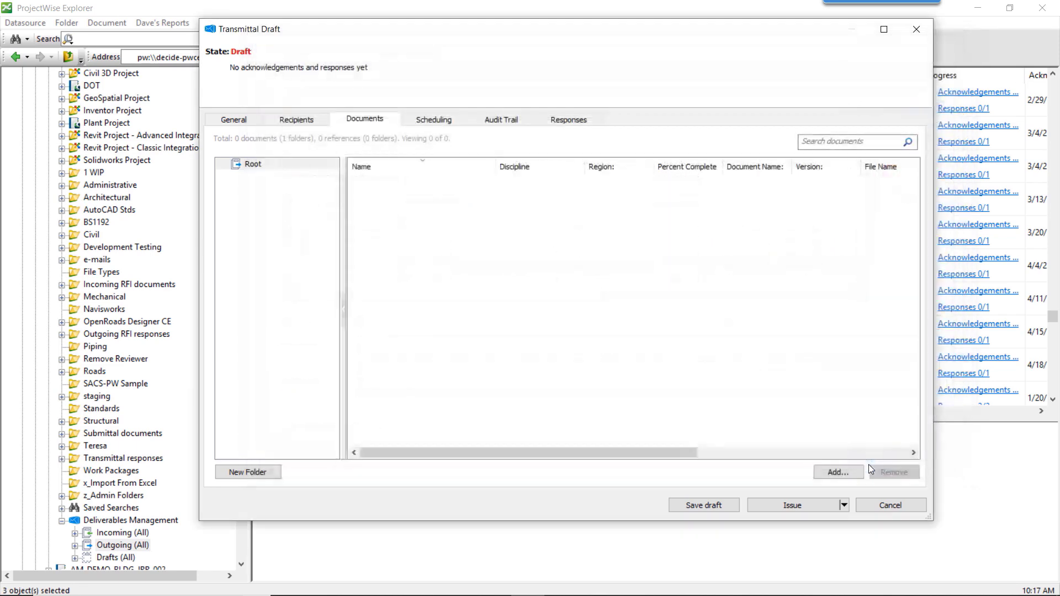
left_click(511, 335)
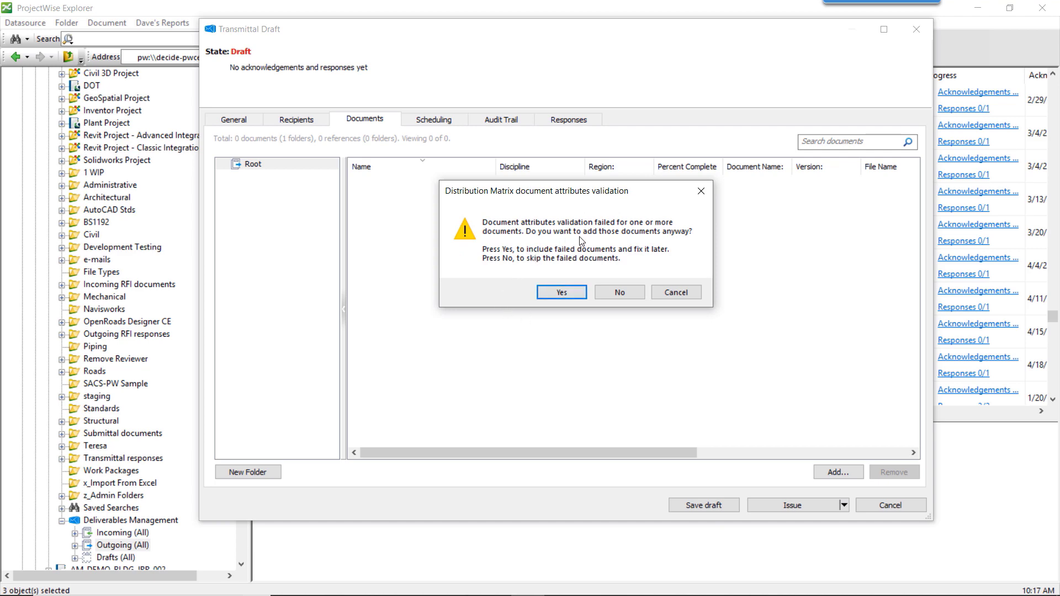
left_click(562, 292)
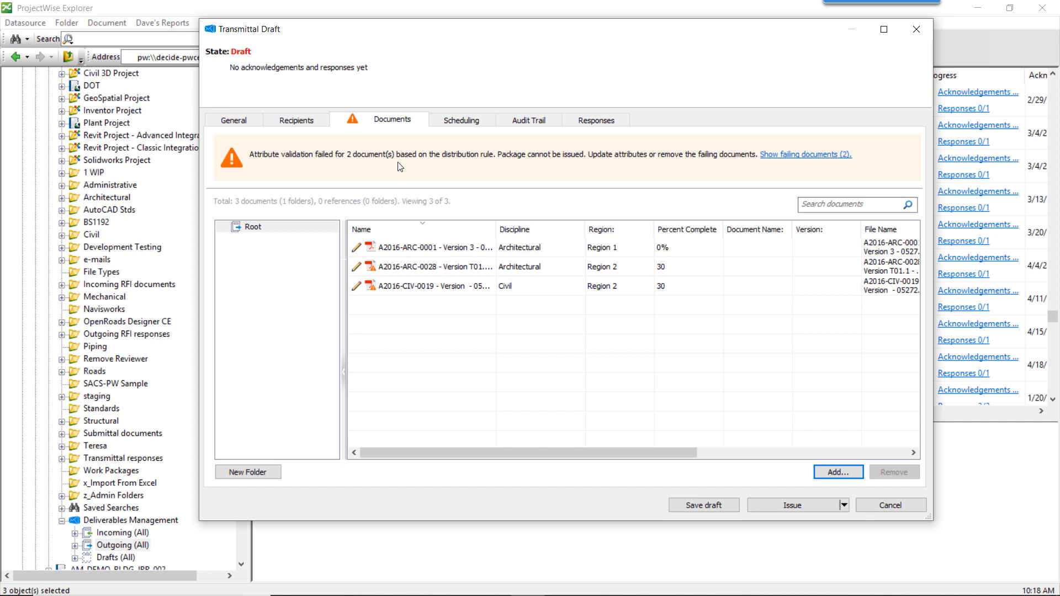
- Show only the documents failing attribute validation and remove A2016-ARC-0028 - Version T01.1 - 06022017.pdf and A2016-CIV-0019 - Version - 05272017.pdf from the transmittal
left_click(813, 156)
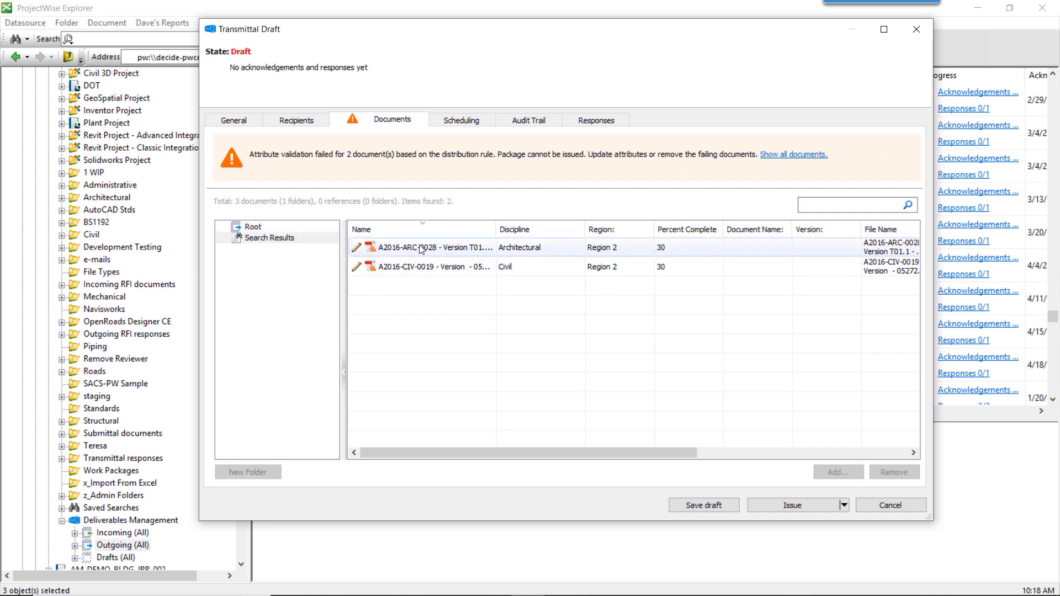
left_click(404, 249)
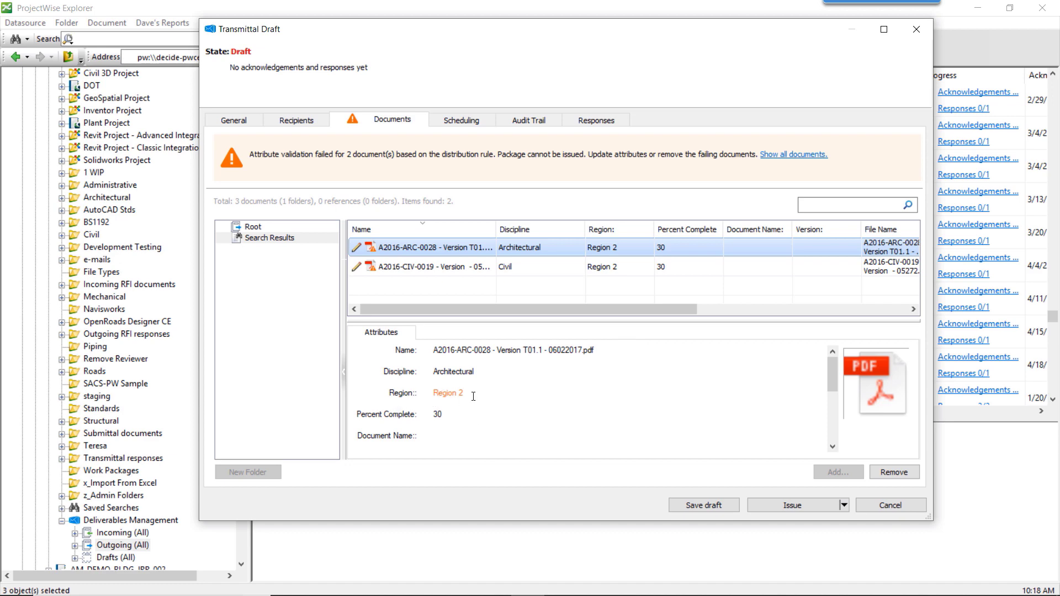
left_click(452, 267)
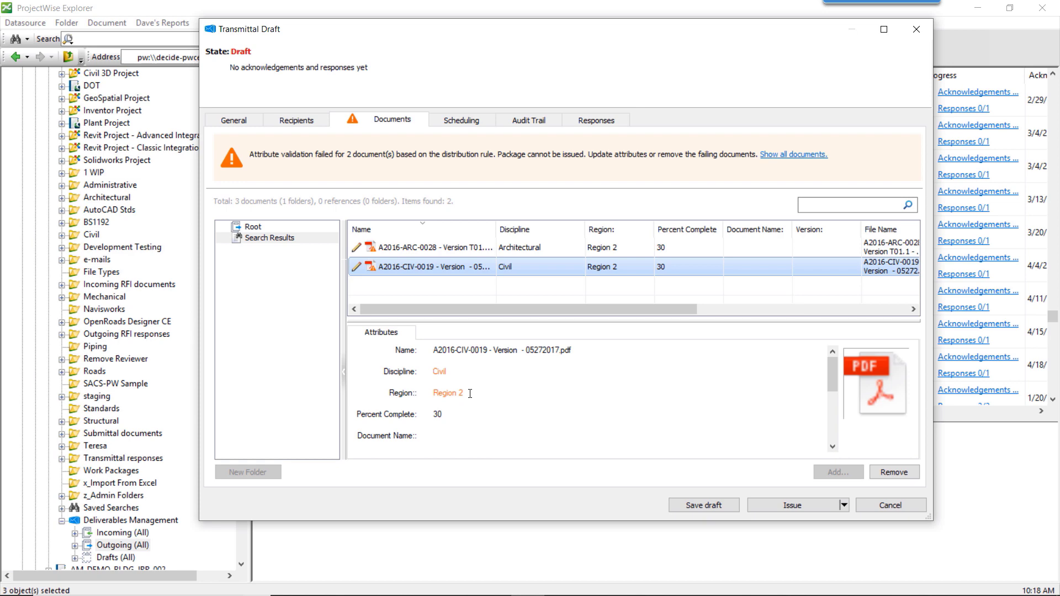
left_click(417, 248)
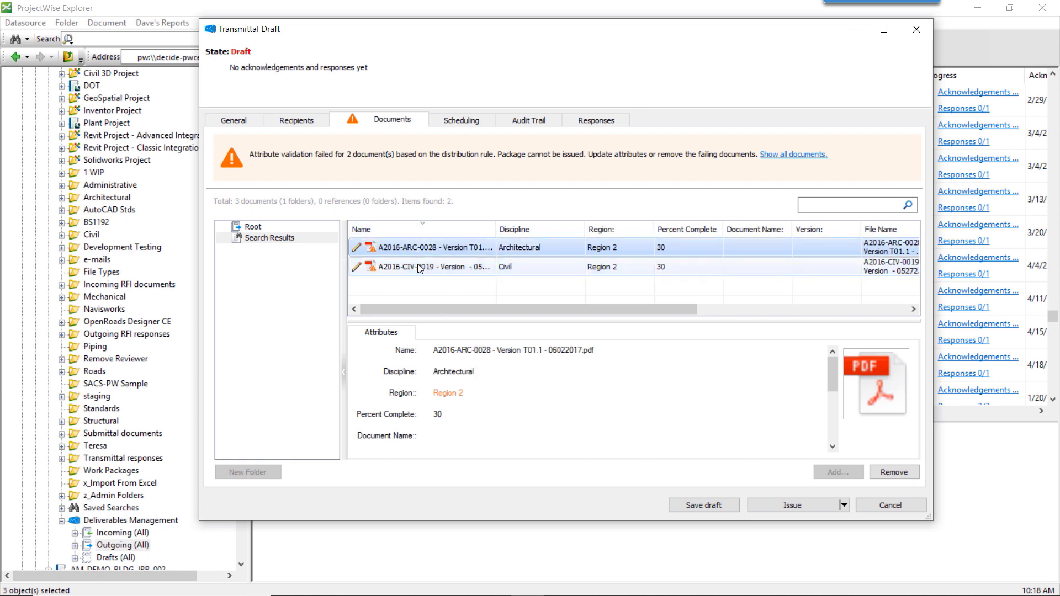
left_click(420, 267, "ctrl")
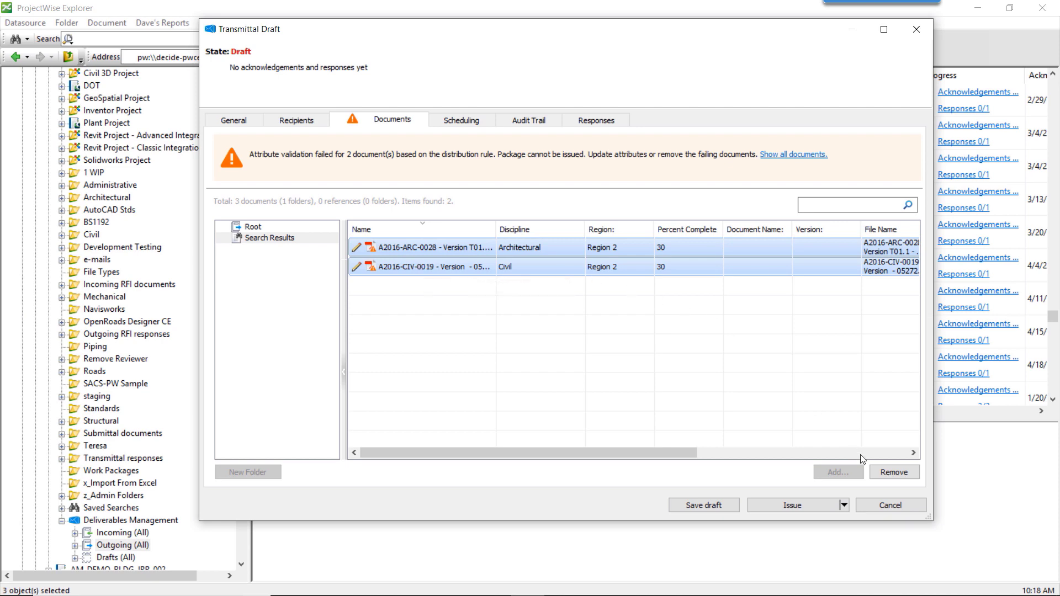
left_click(894, 473)
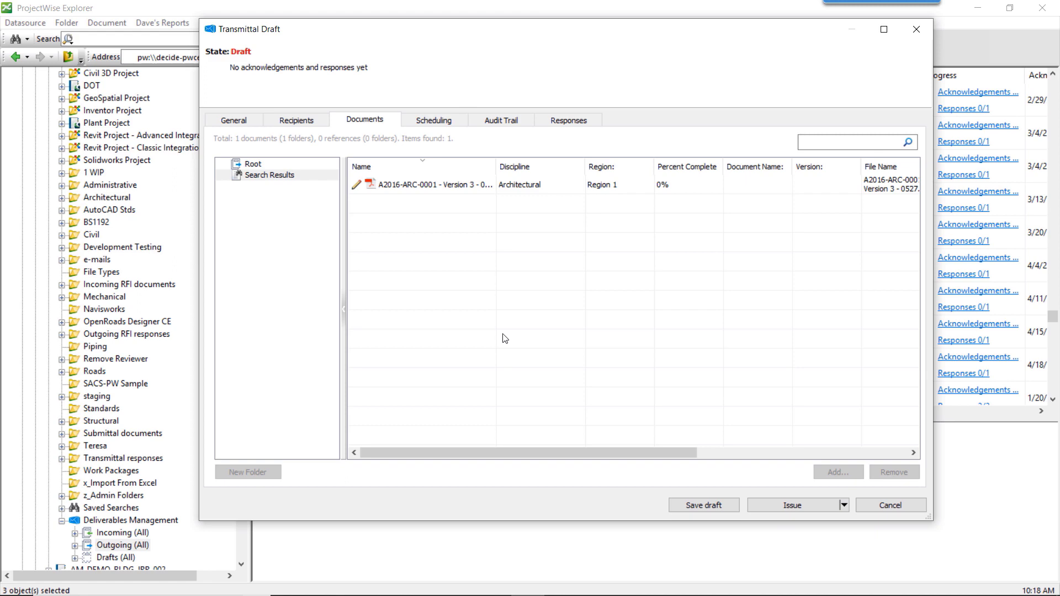
- Try response due dates of 10 and 5 days after issue in the transmittal's scheduling, and close the draft without saving the changes
left_click(446, 127)
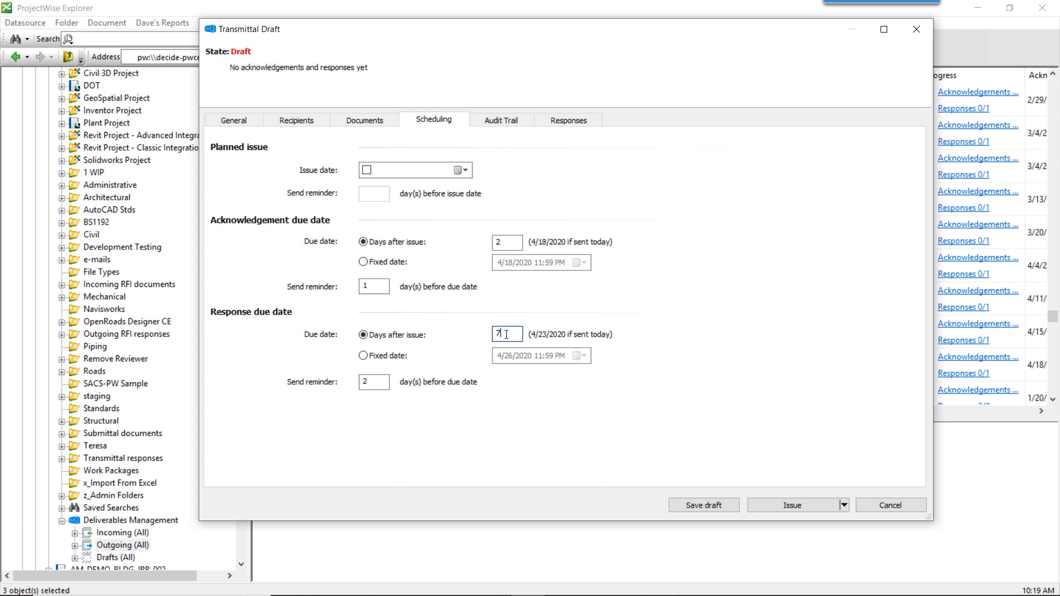
double_click(507, 334)
type("10")
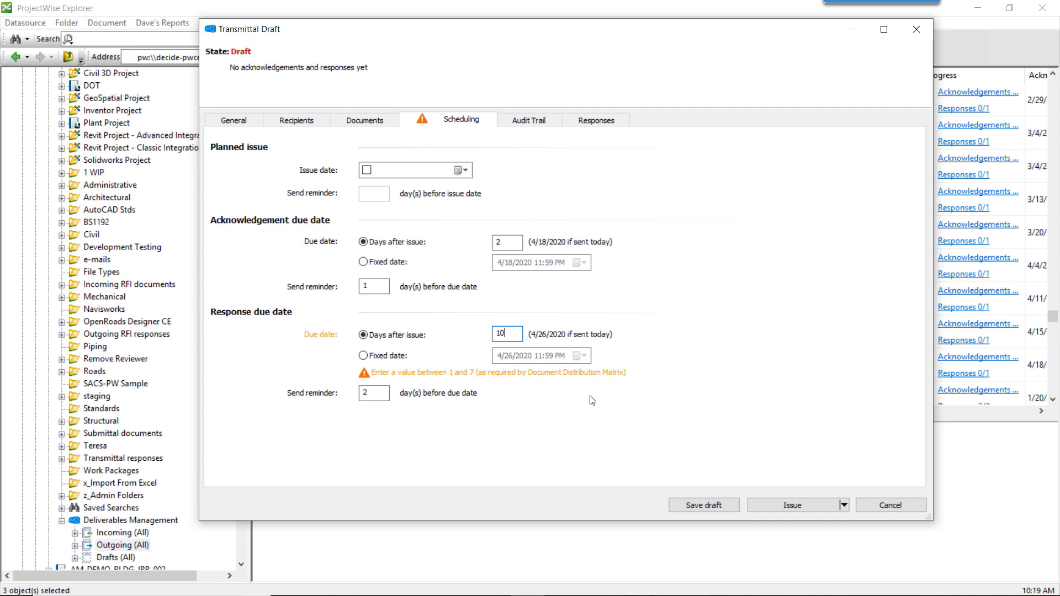
left_click_drag(508, 334, 473, 341)
type("5")
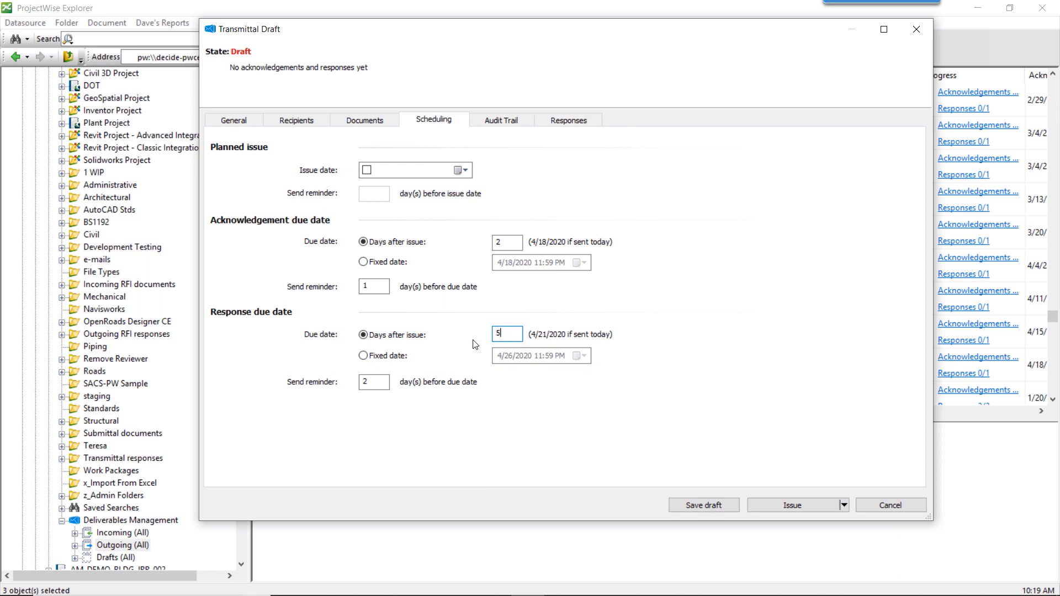
key("Tab")
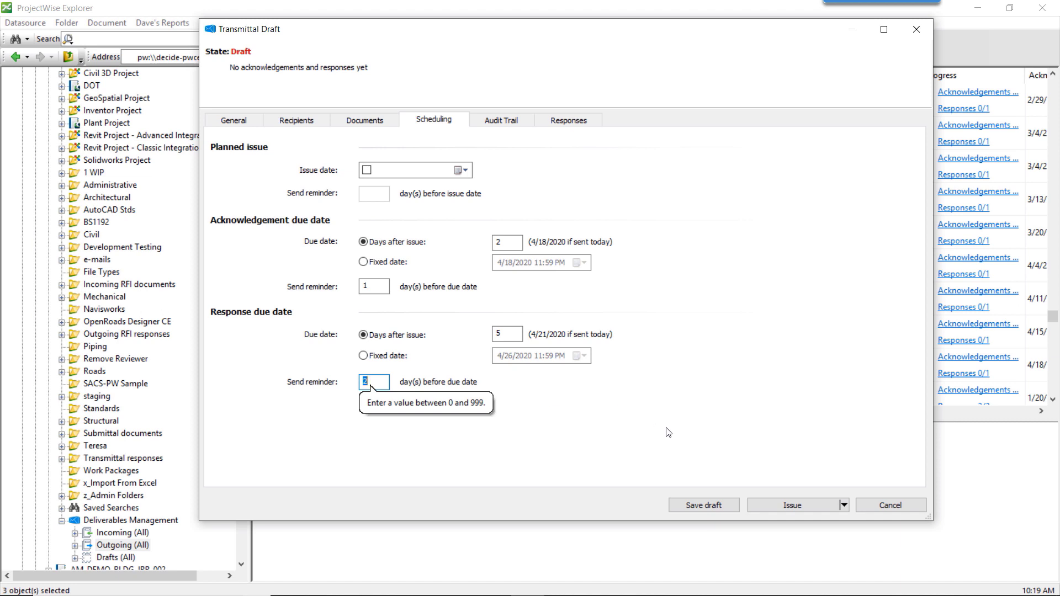
left_click(896, 507)
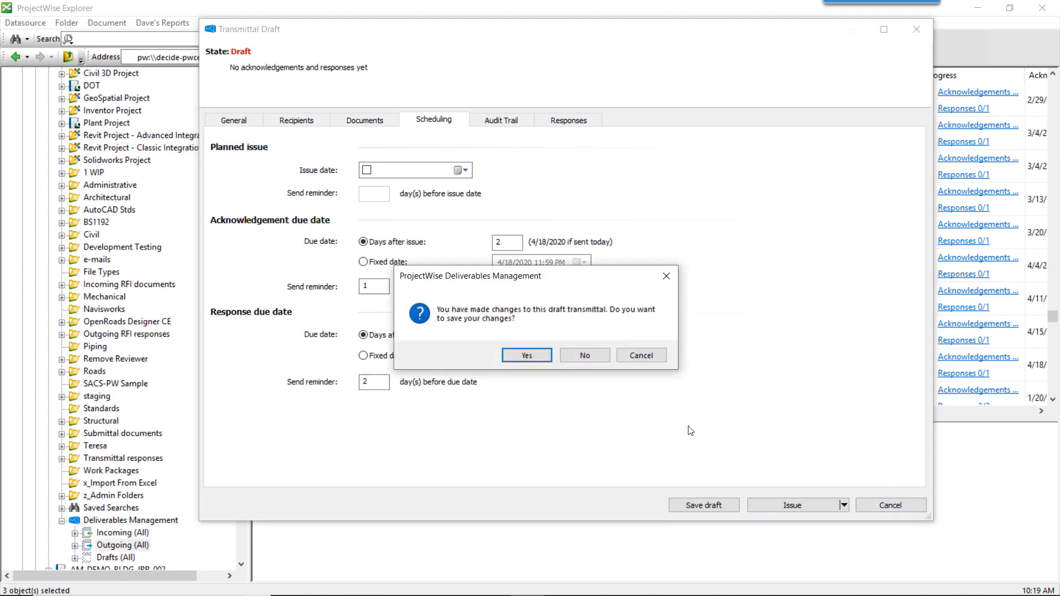
left_click(598, 358)
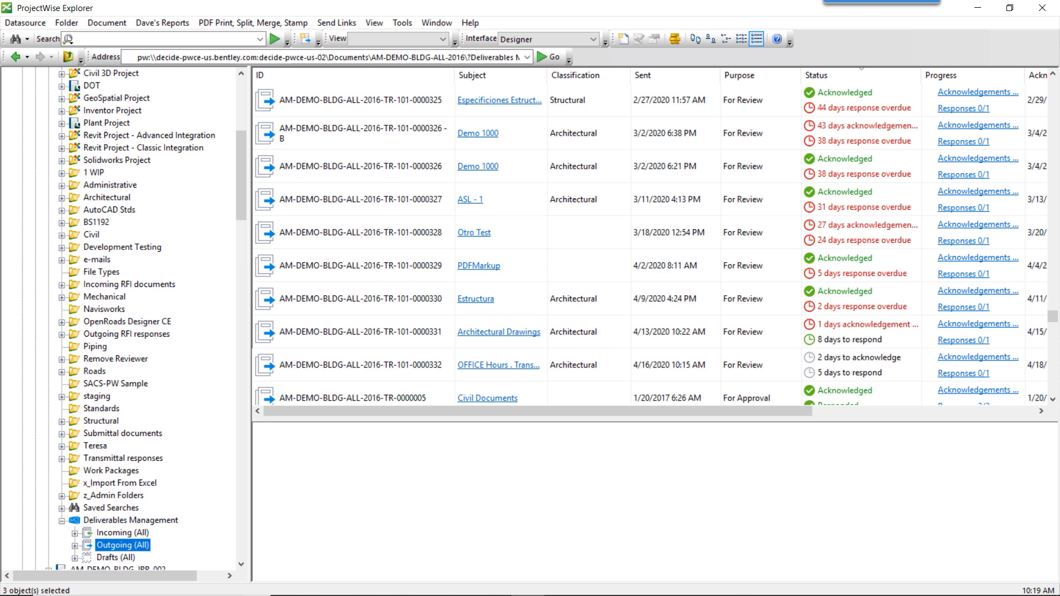
- Switch to the new submittal notification e-mail in Outlook and open the linked OFFICE Hours . Transmittal package in the browser
key("alt+Tab")
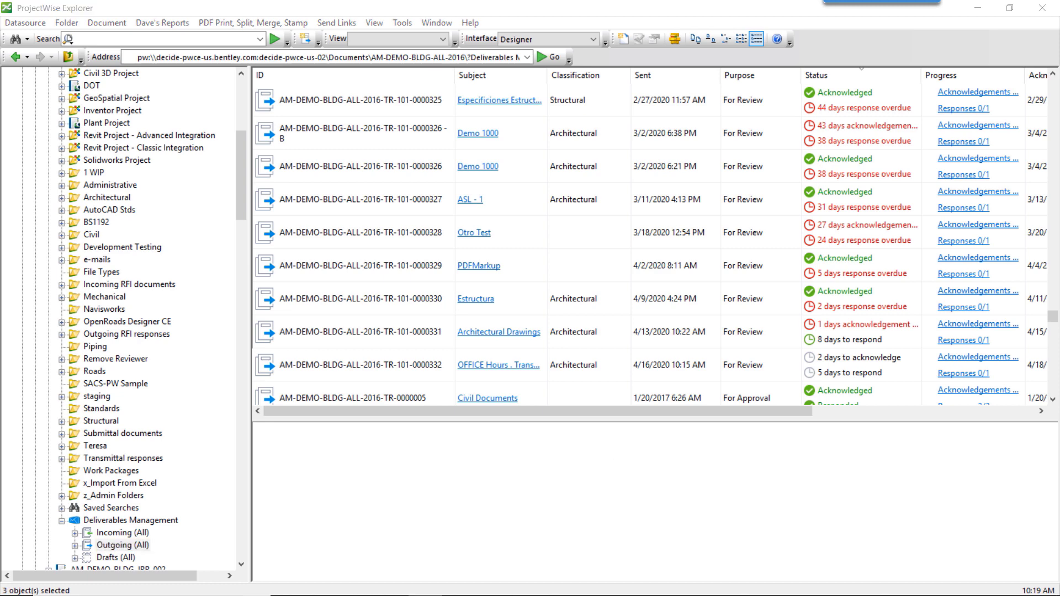
key("alt+Tab")
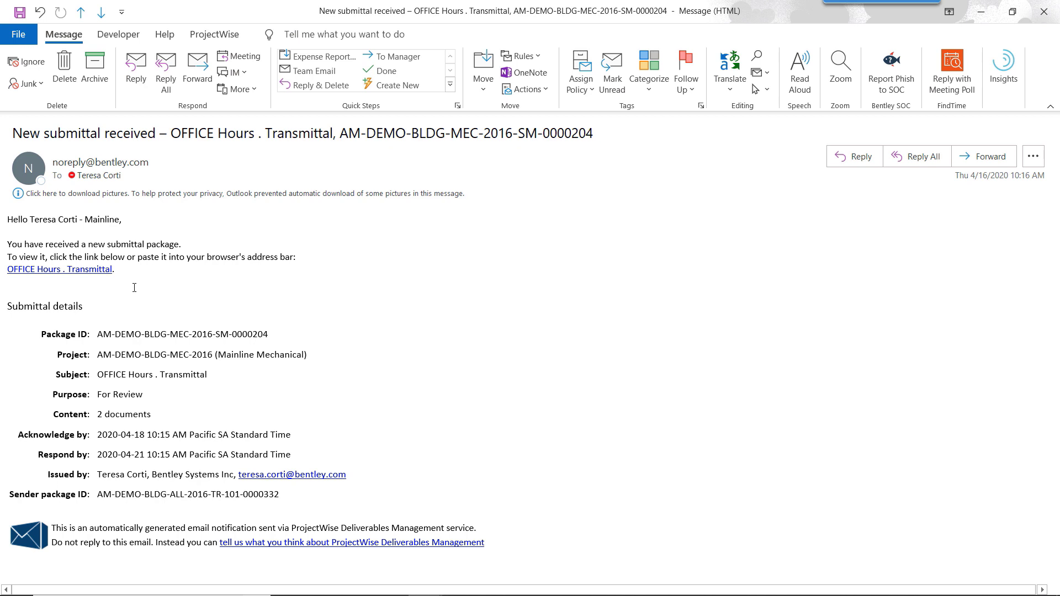
left_click(50, 270)
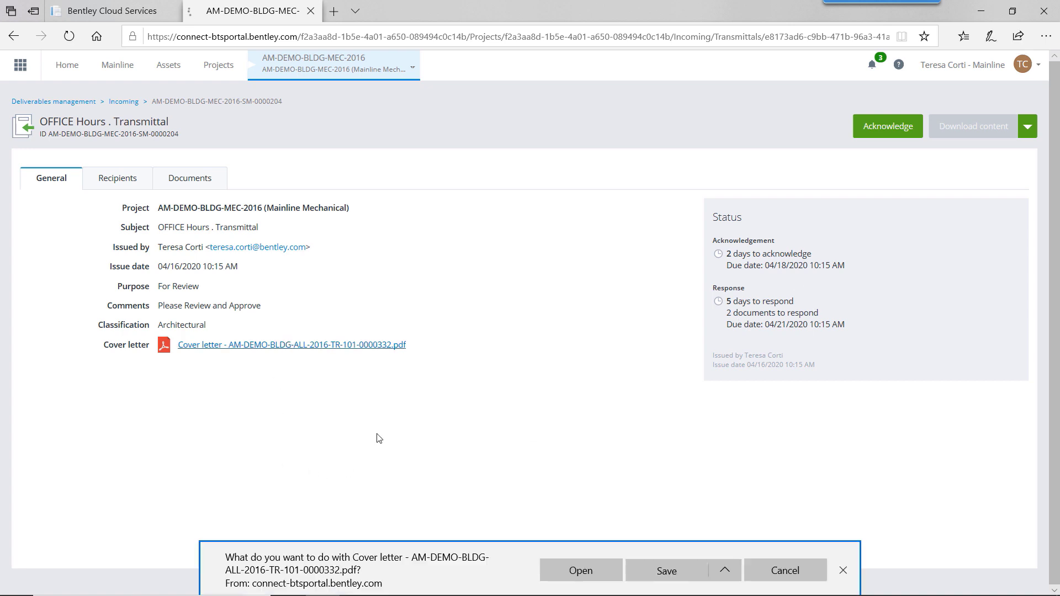
- Open the package's cover letter PDF, read its transmittal details, recipients and documents, and close it
left_click(579, 568)
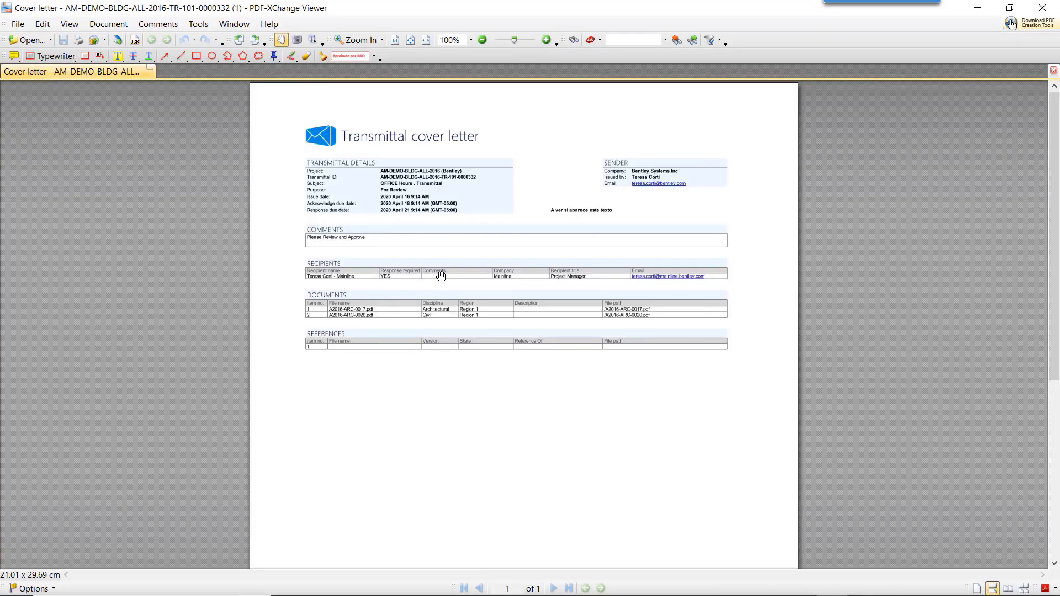
scroll(450, 277, "up", 1)
scroll(464, 253, "up", 3)
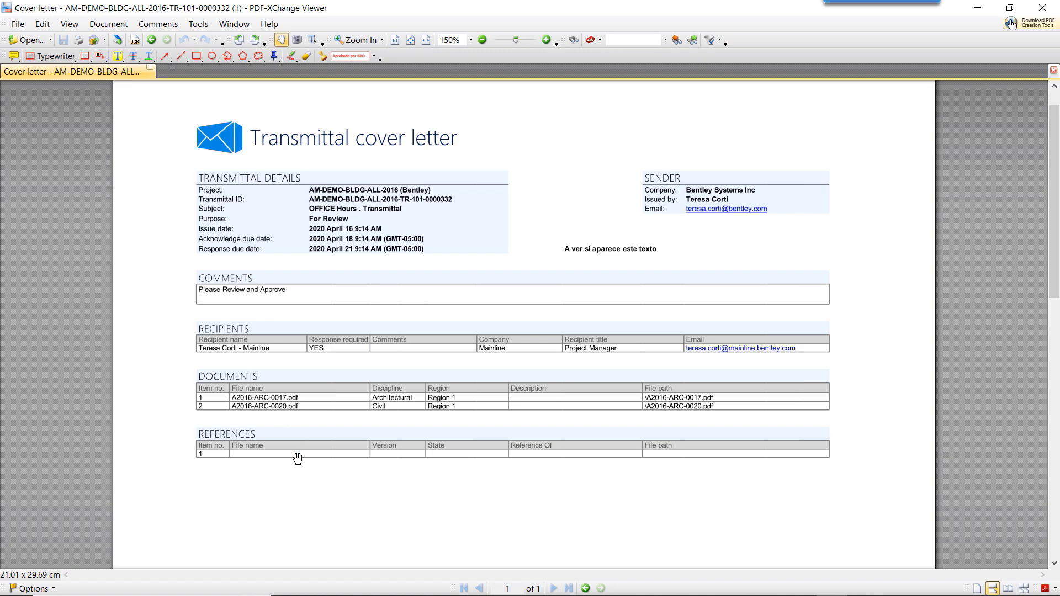
left_click(1045, 9)
- Check the actions available for the received package and its document list, and acknowledge the package
left_click(1031, 127)
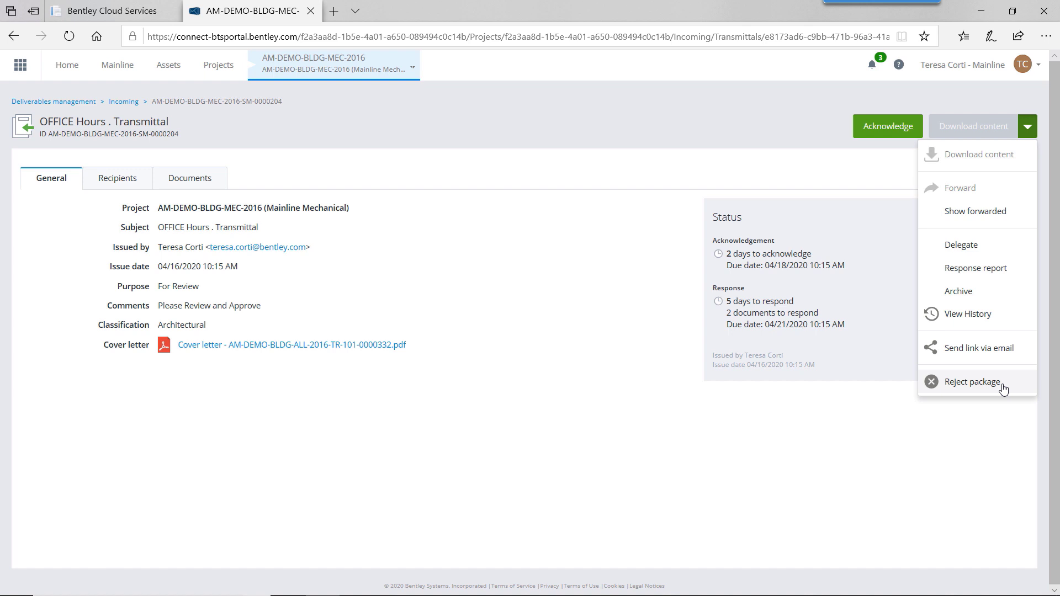
left_click(517, 417)
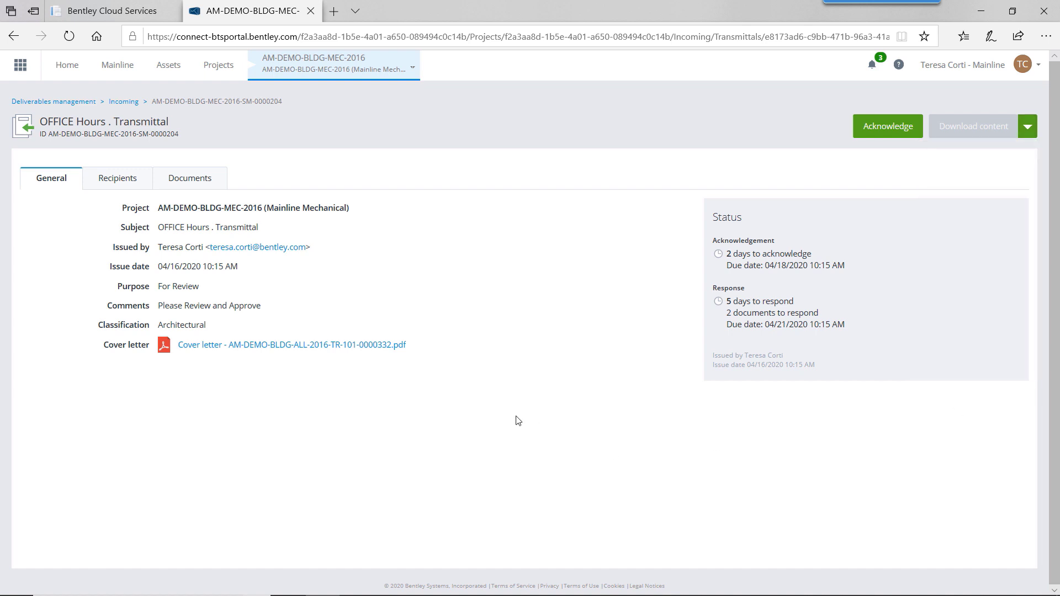
left_click(185, 180)
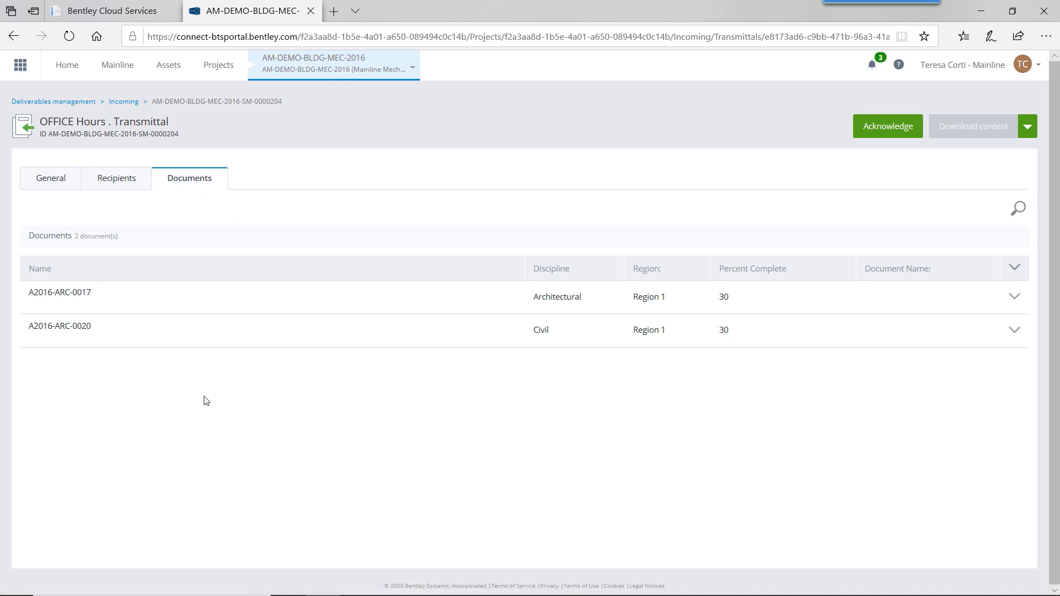
left_click(899, 129)
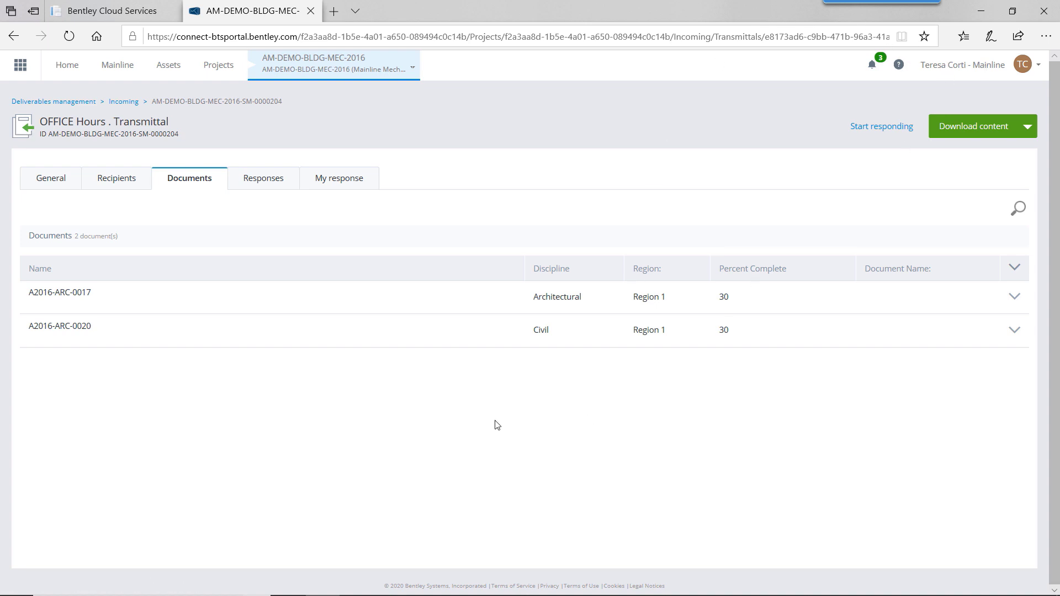
- Expand A2016-ARC-0017.pdf in the recipient's own response and open the document for review
left_click(341, 183)
left_click(1016, 334)
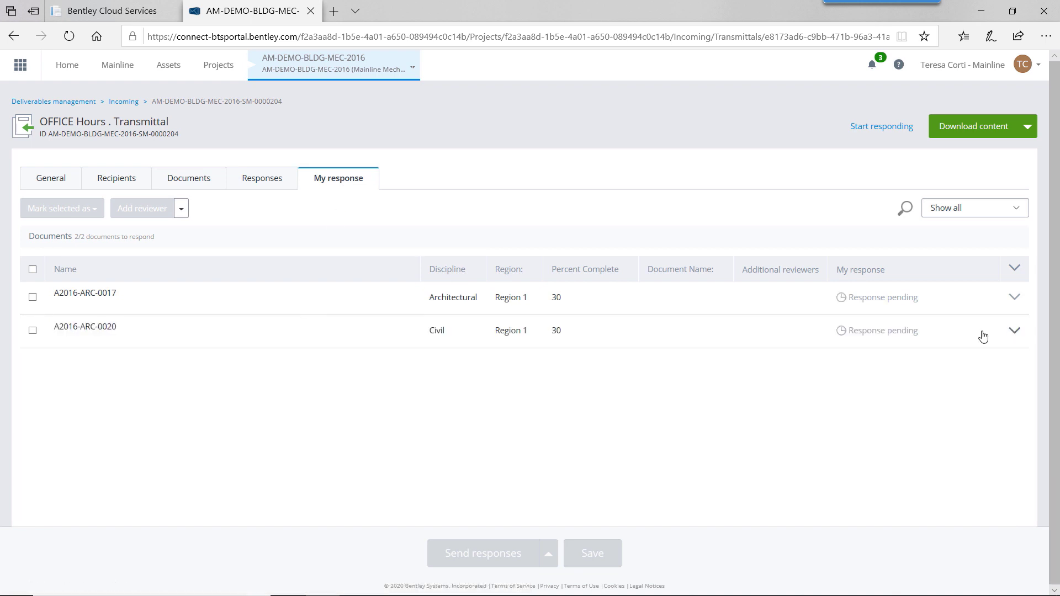
left_click(1015, 297)
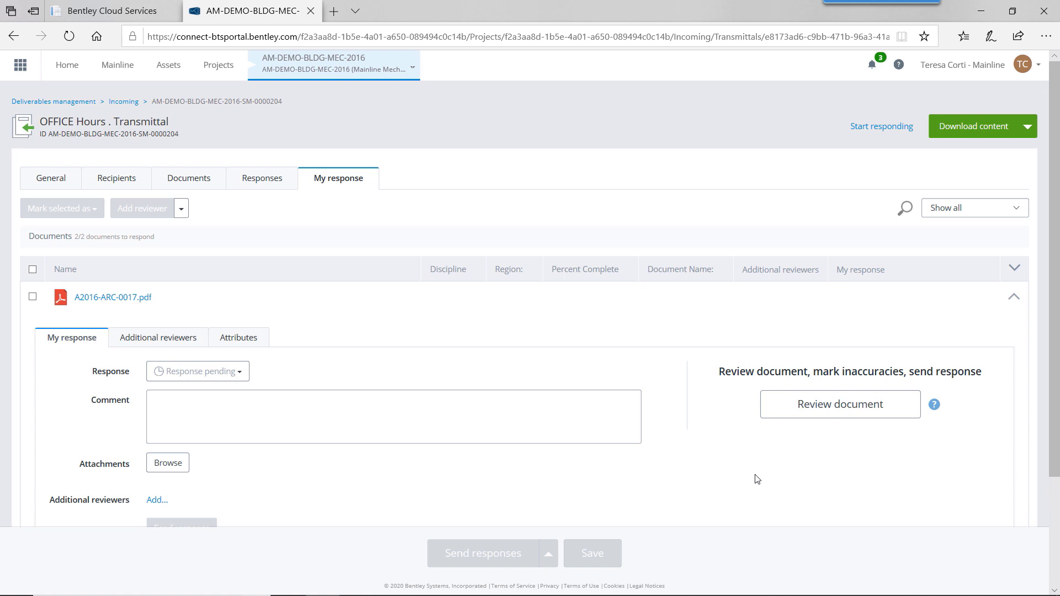
scroll(758, 481, "down", 2)
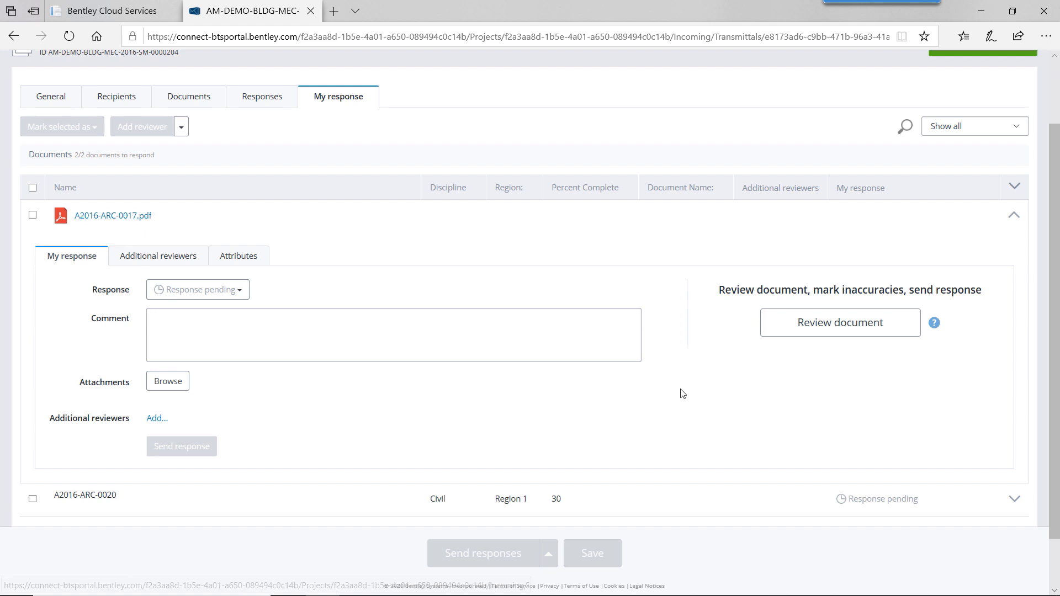
left_click(878, 326)
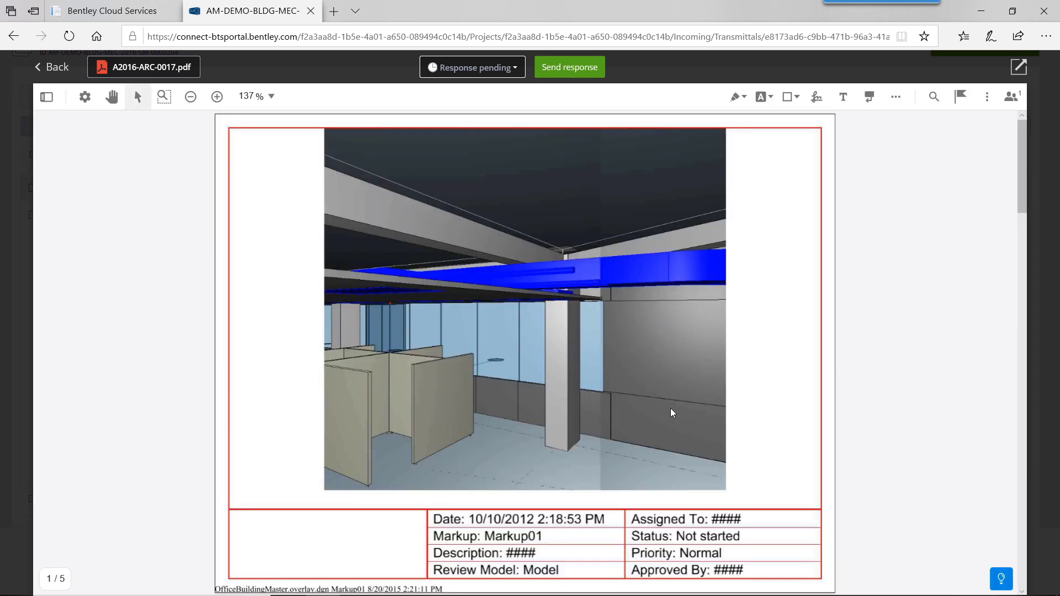
- Examine page 2 of A2016-ARC-0017.pdf by panning, marquee-zooming around the red clash area and fitting the page to the view
scroll(698, 403, "down", 8)
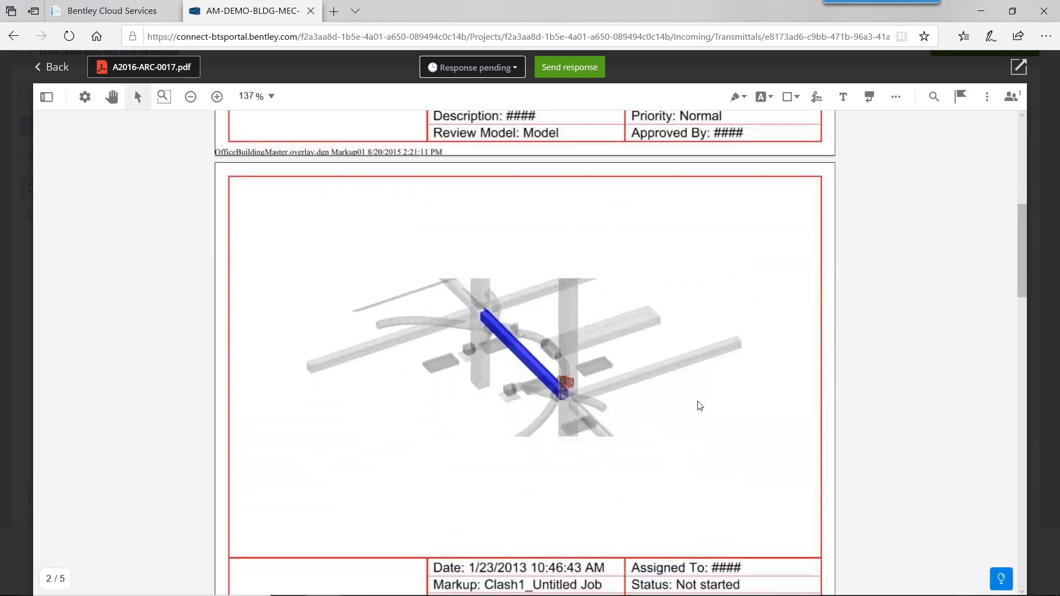
scroll(700, 406, "down", 1)
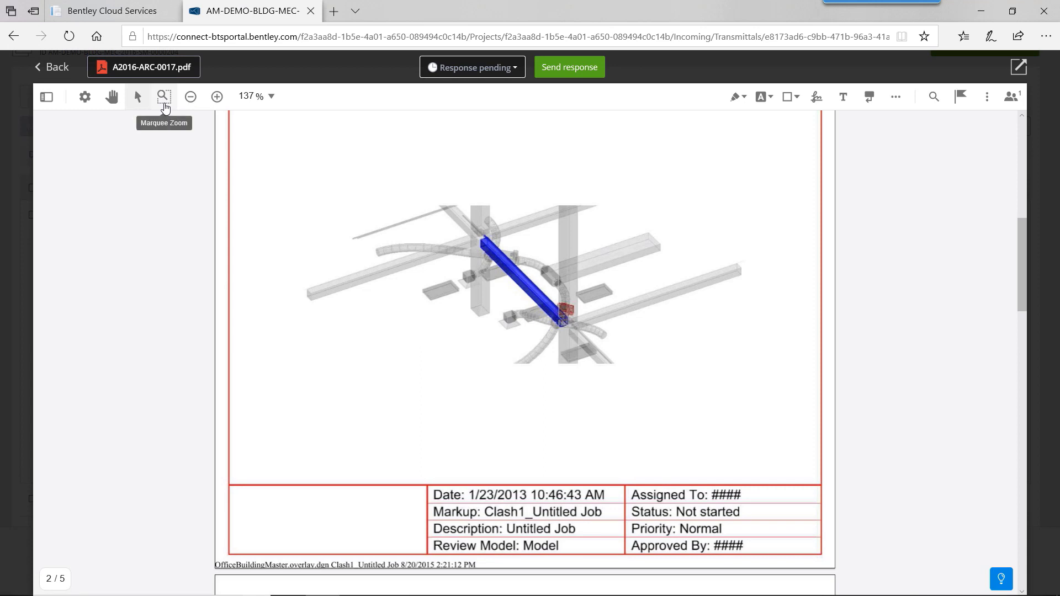
left_click(111, 97)
mouse_move(497, 330)
left_mouse_down()
mouse_move(497, 274)
mouse_move(497, 339)
left_mouse_up()
left_click(163, 100)
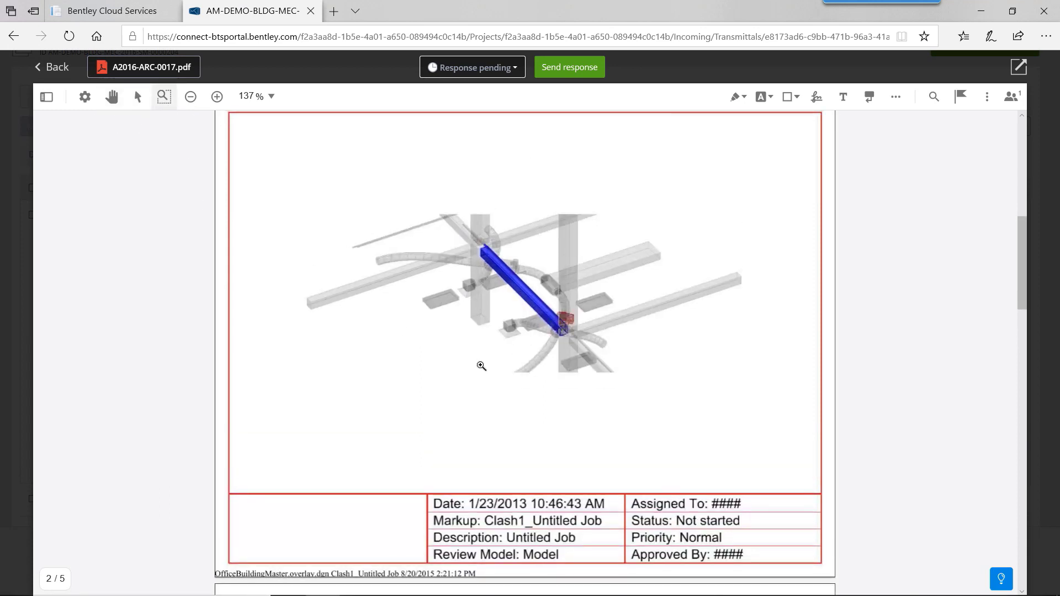
left_click_drag(504, 383, 690, 244)
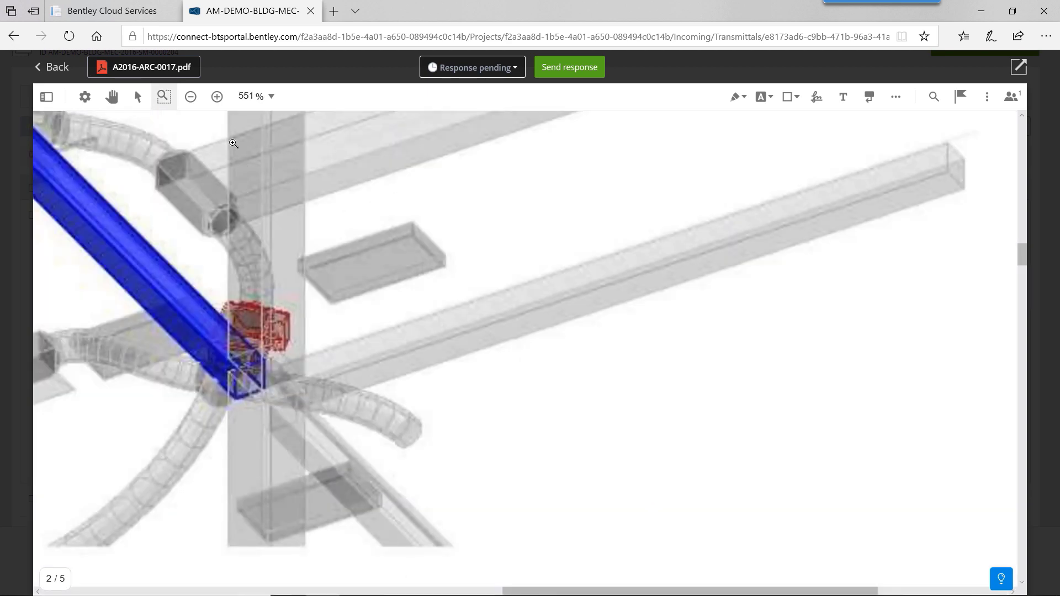
left_click(269, 96)
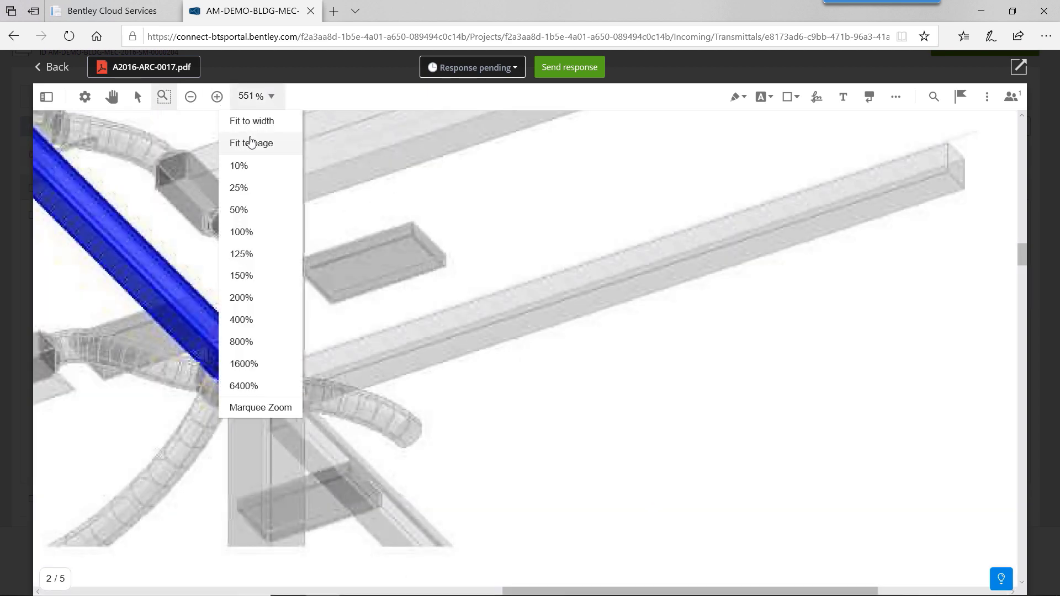
left_click(252, 142)
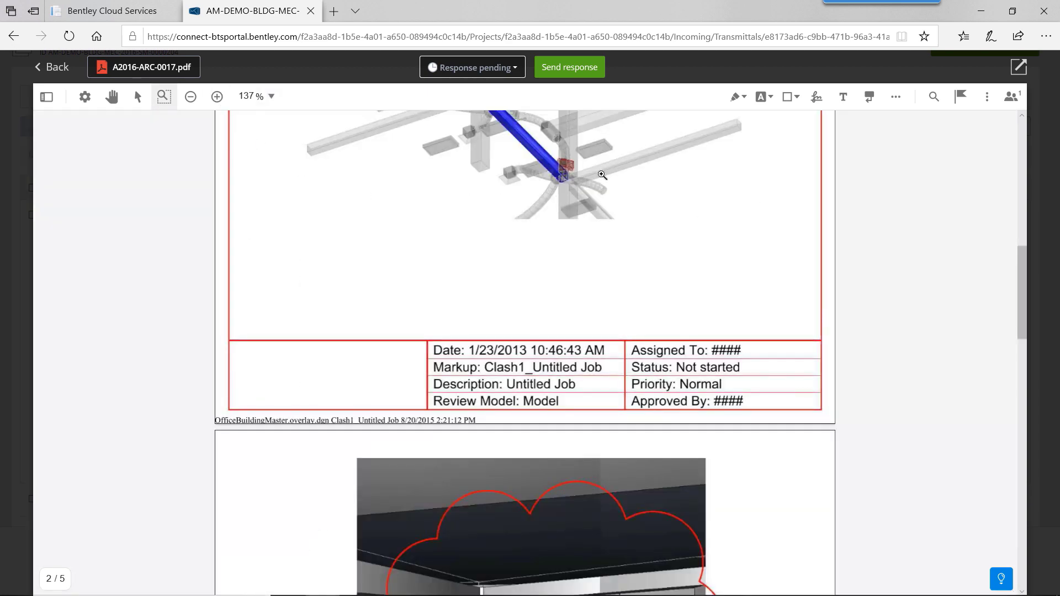
- Draw a red revision cloud around the upper end of the blue beam on page 2 of A2016-ARC-0017.pdf
scroll(616, 179, "up", 3)
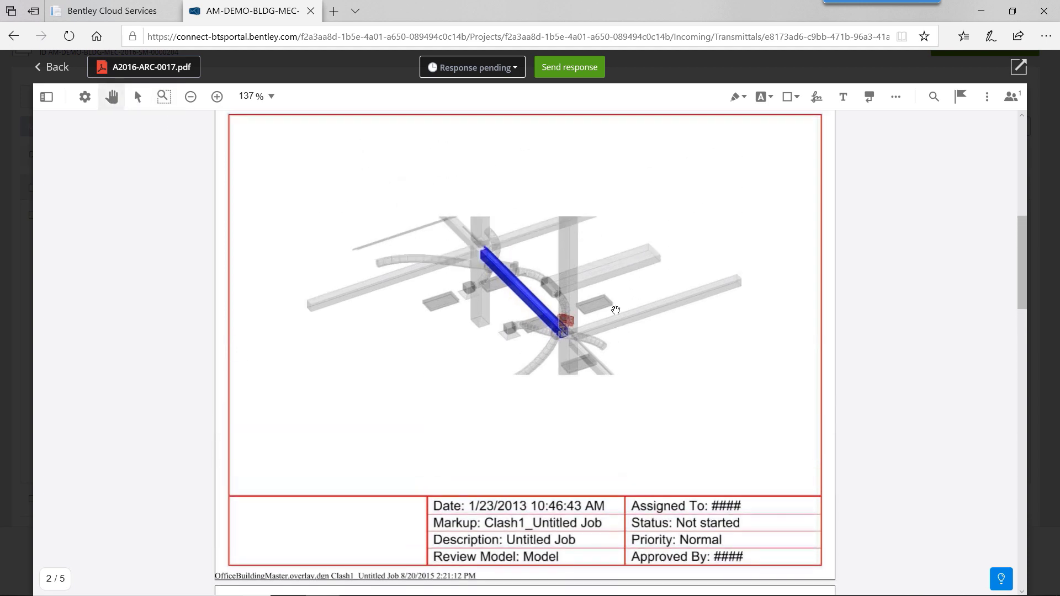
scroll(605, 268, "down", 1)
scroll(602, 254, "up", 2, "ctrl")
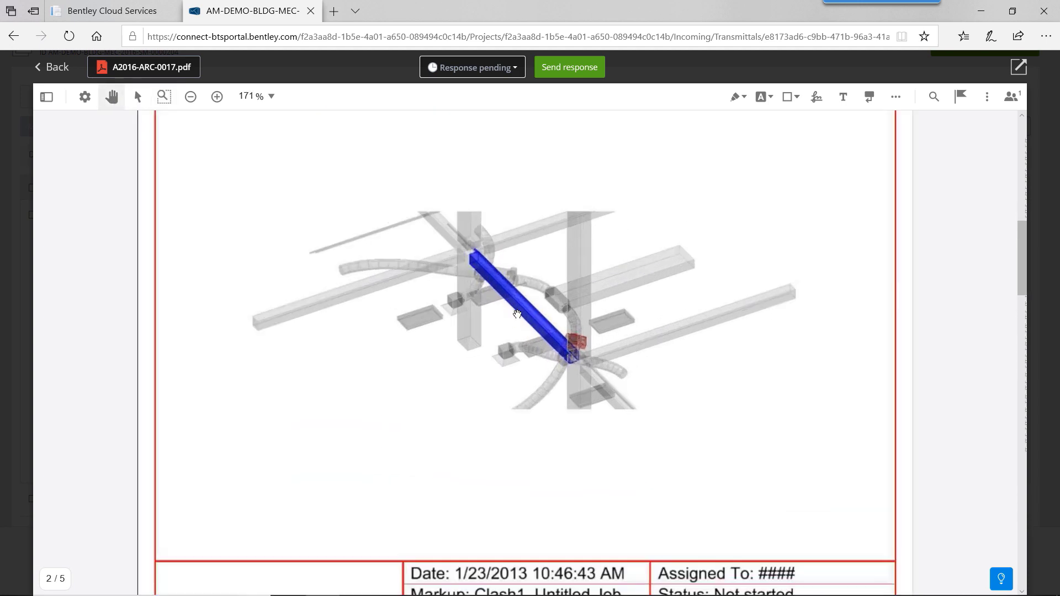
scroll(590, 315, "up", 1, "ctrl")
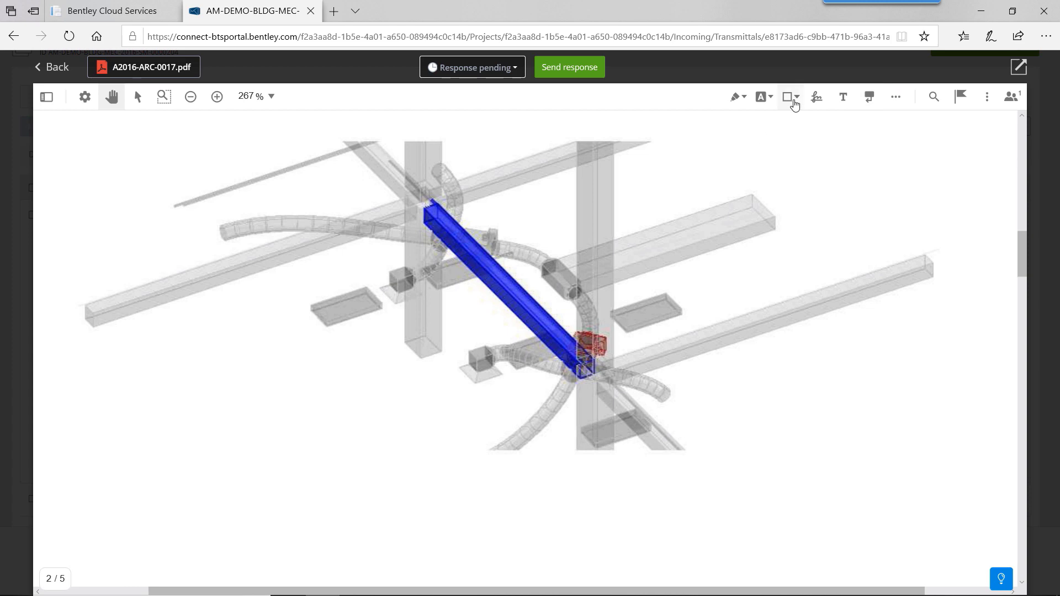
left_click(747, 101)
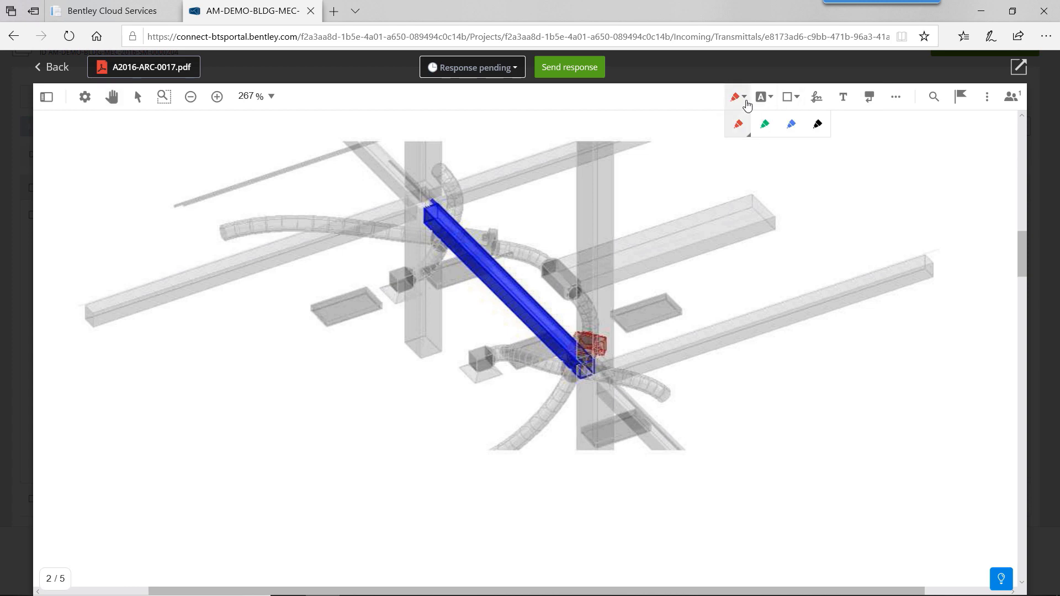
left_click(765, 98)
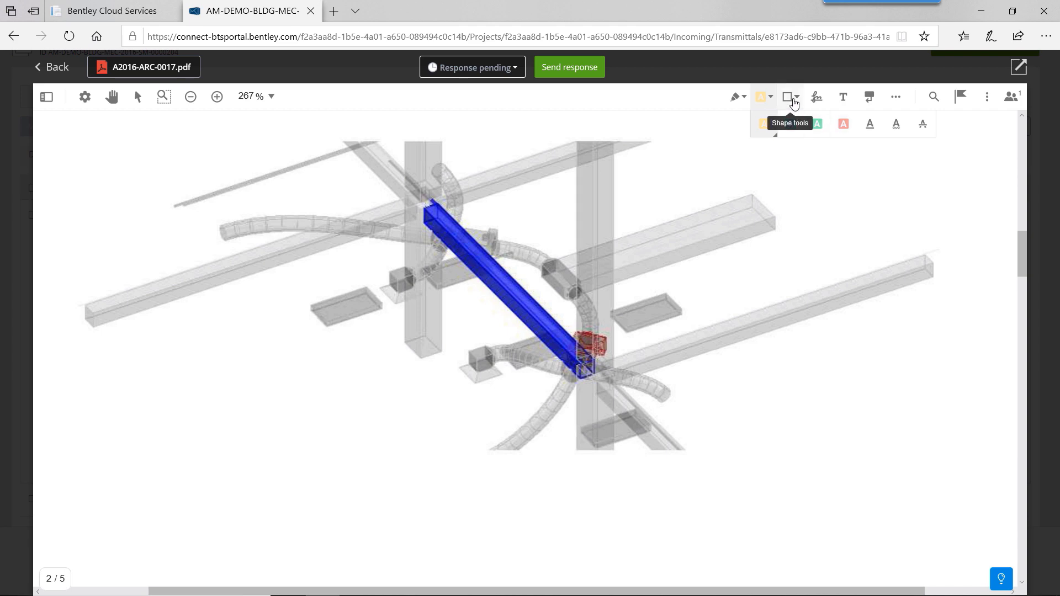
left_click(792, 97)
left_click(949, 124)
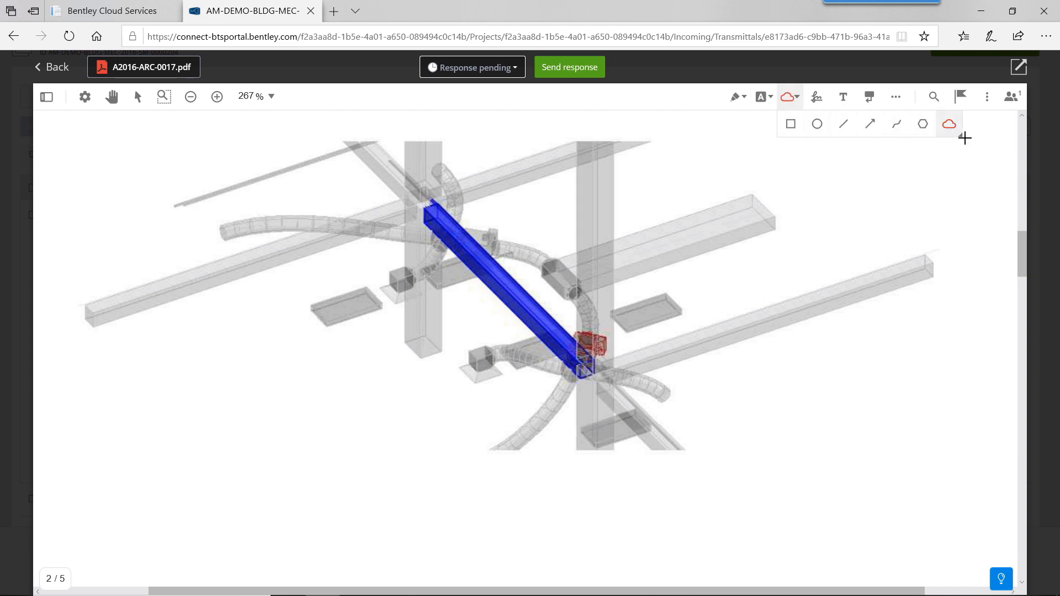
left_click(961, 136)
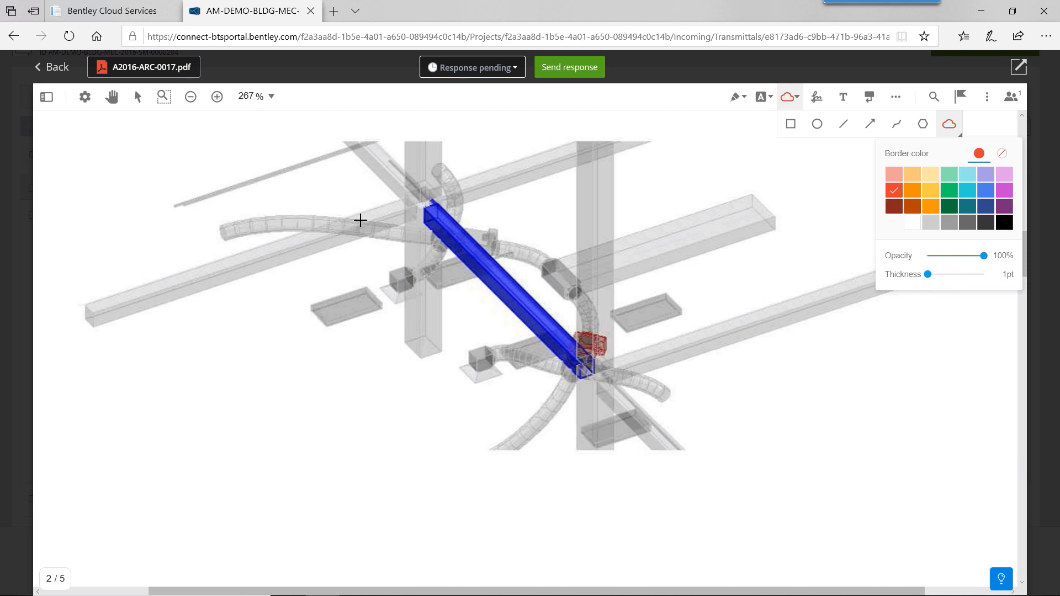
left_click(357, 209)
left_click(357, 214)
left_click(393, 164)
left_click(487, 156)
left_click(508, 234)
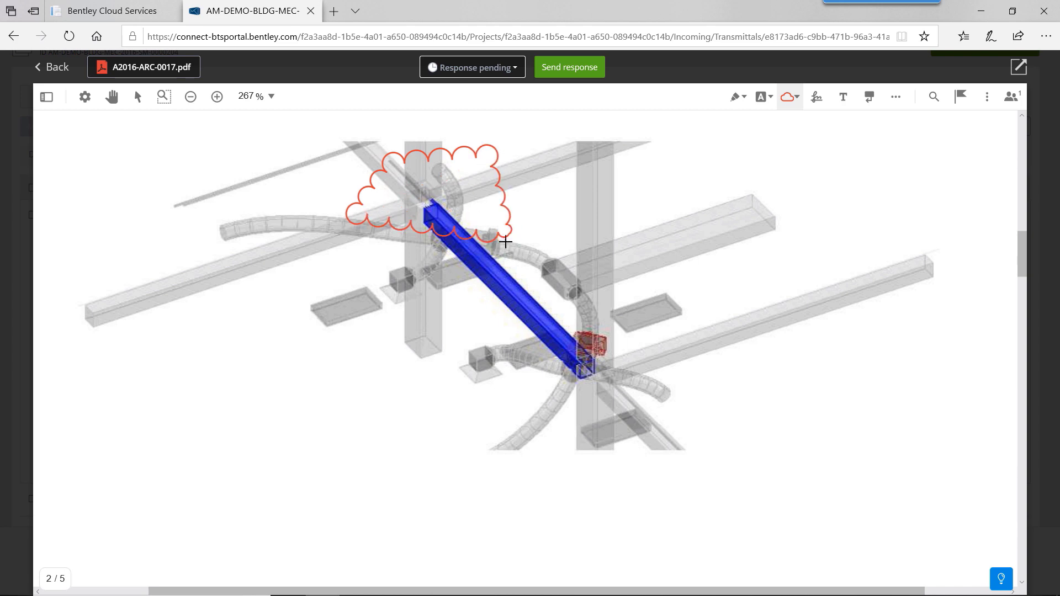
double_click(403, 293)
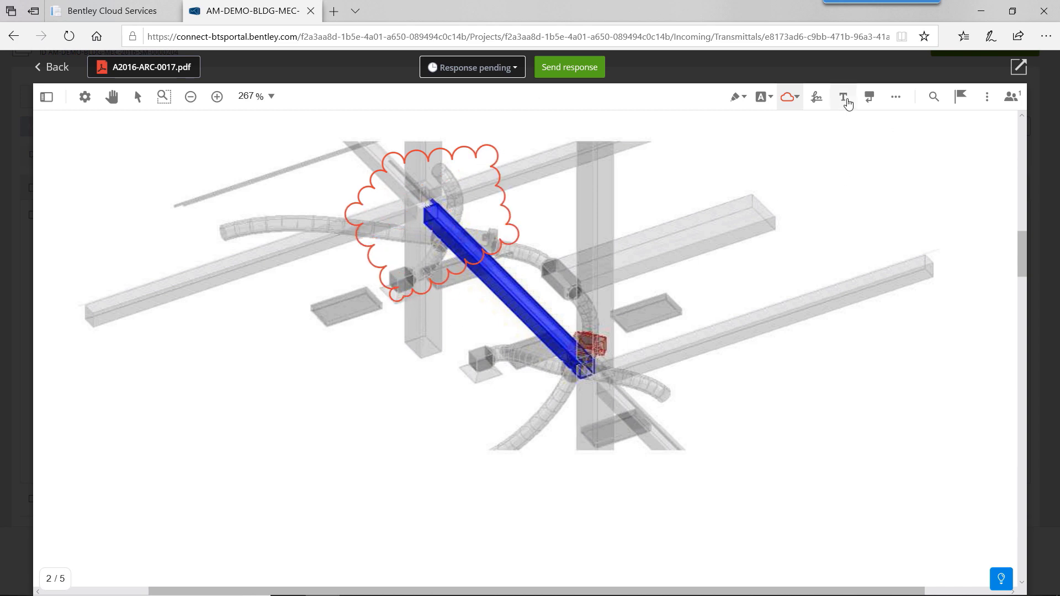
- Add the red text note "Check the intersection" to page 2 and place it over the revision cloud
left_click(850, 108)
left_click(853, 109)
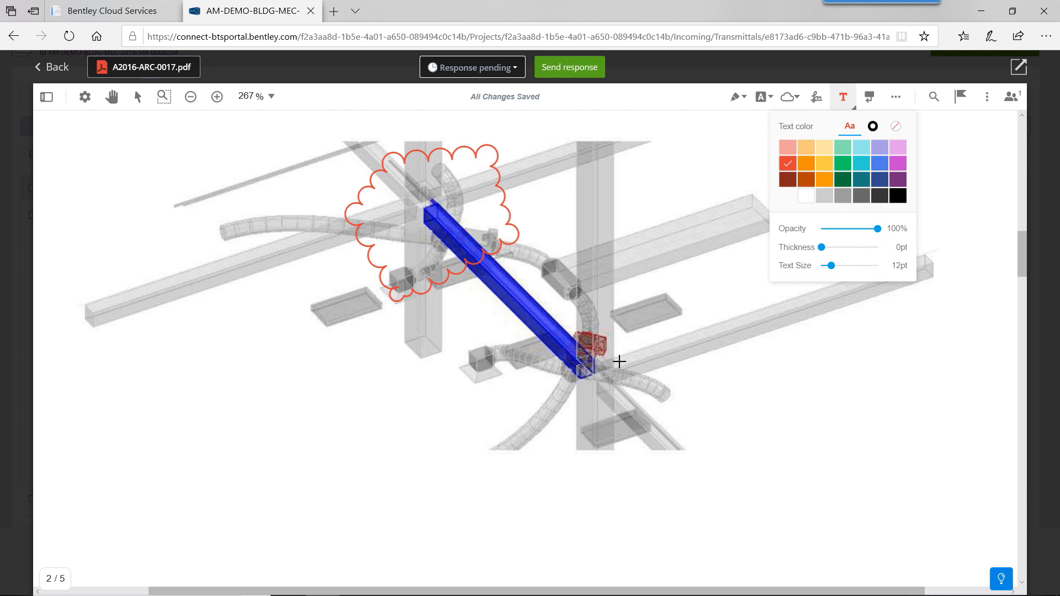
left_click(346, 360)
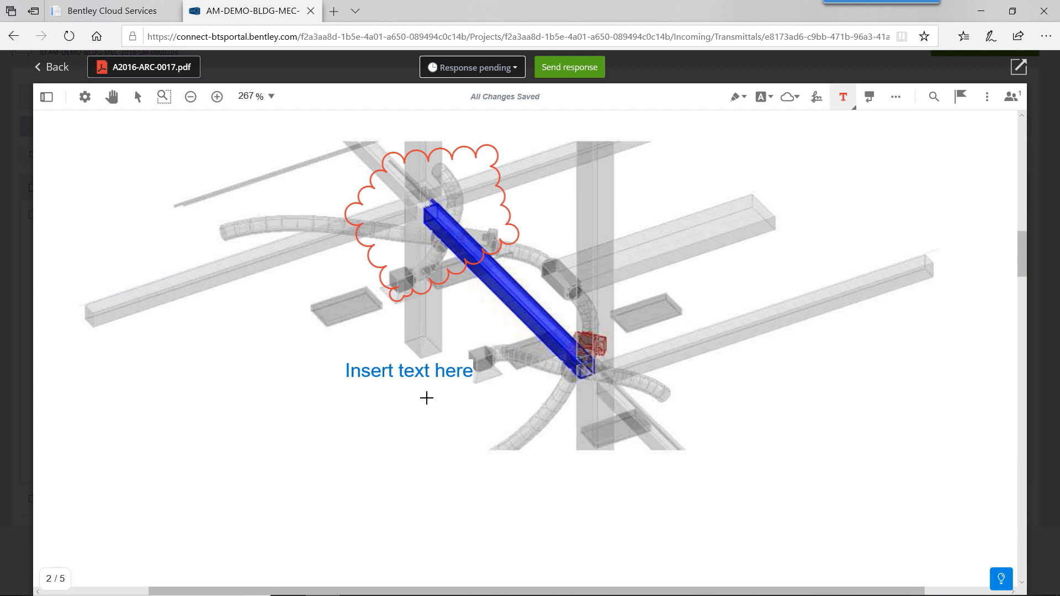
type("S")
key("BackSpace")
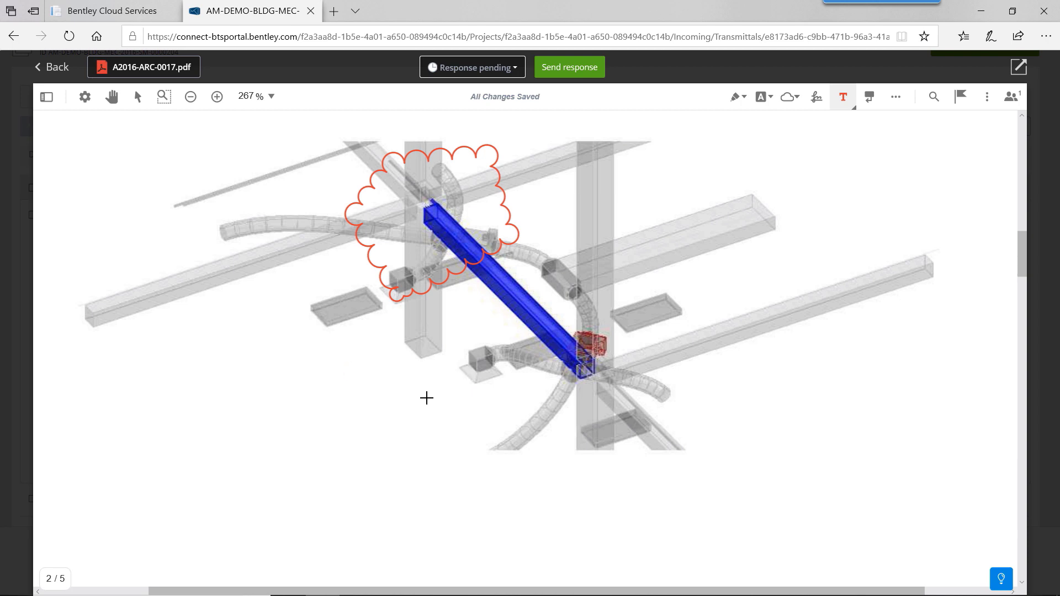
type("Check th")
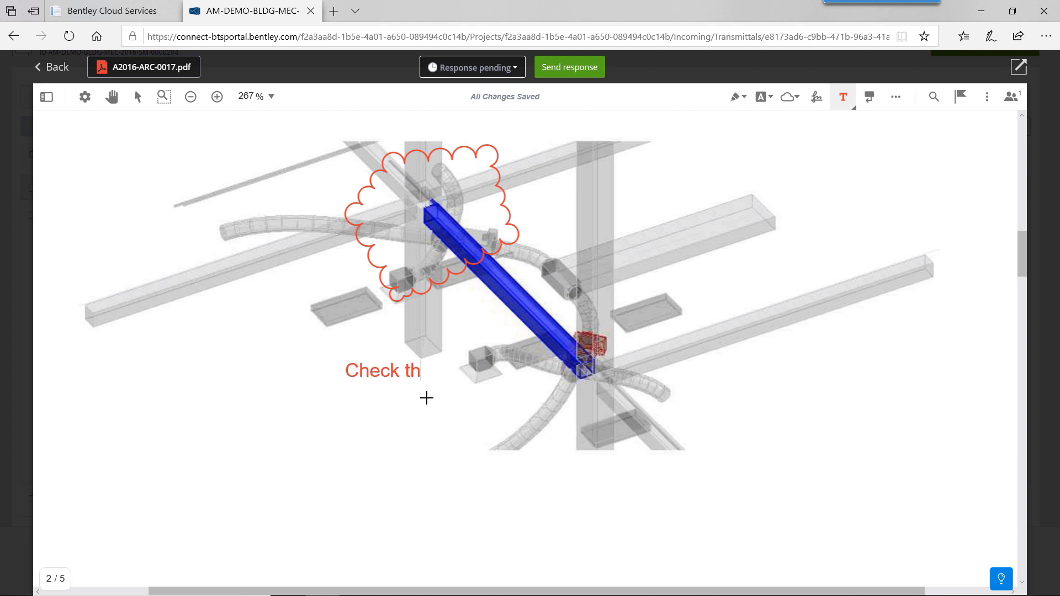
type("e intersection")
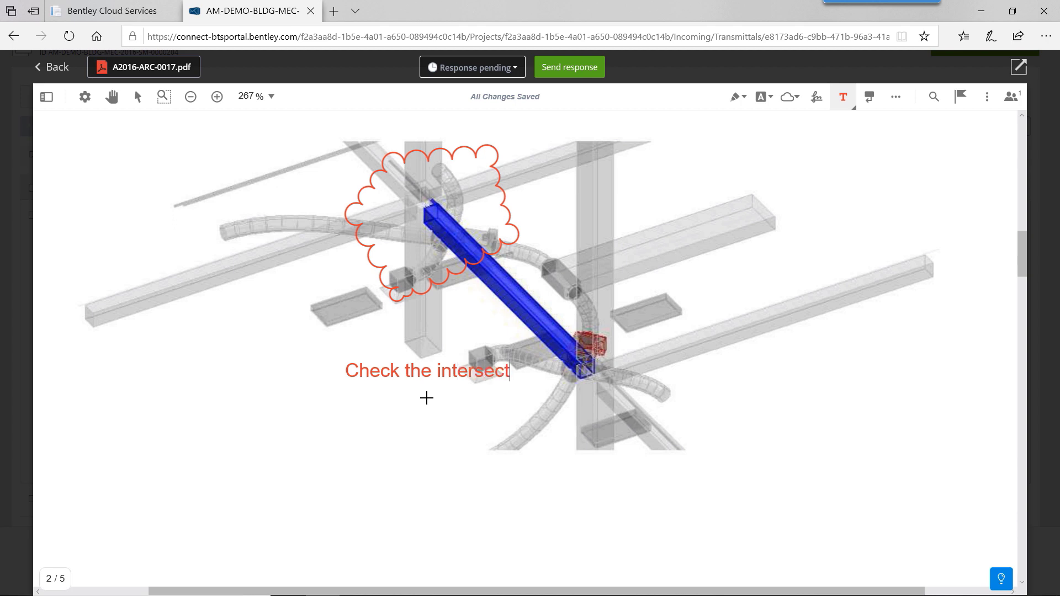
left_click(418, 410)
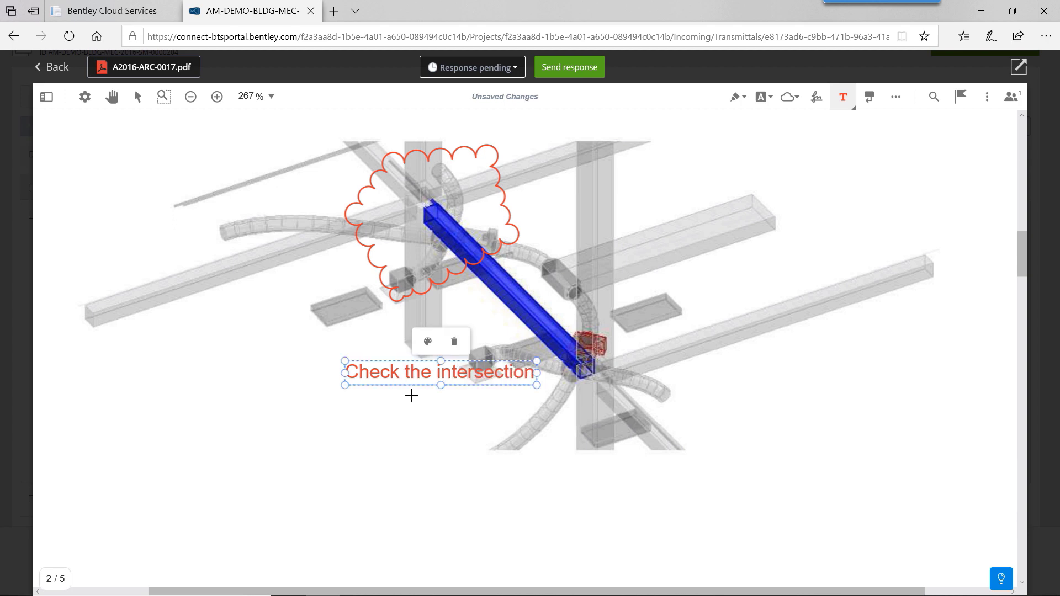
mouse_move(393, 369)
left_mouse_down()
mouse_move(388, 215)
mouse_move(399, 206)
left_mouse_up()
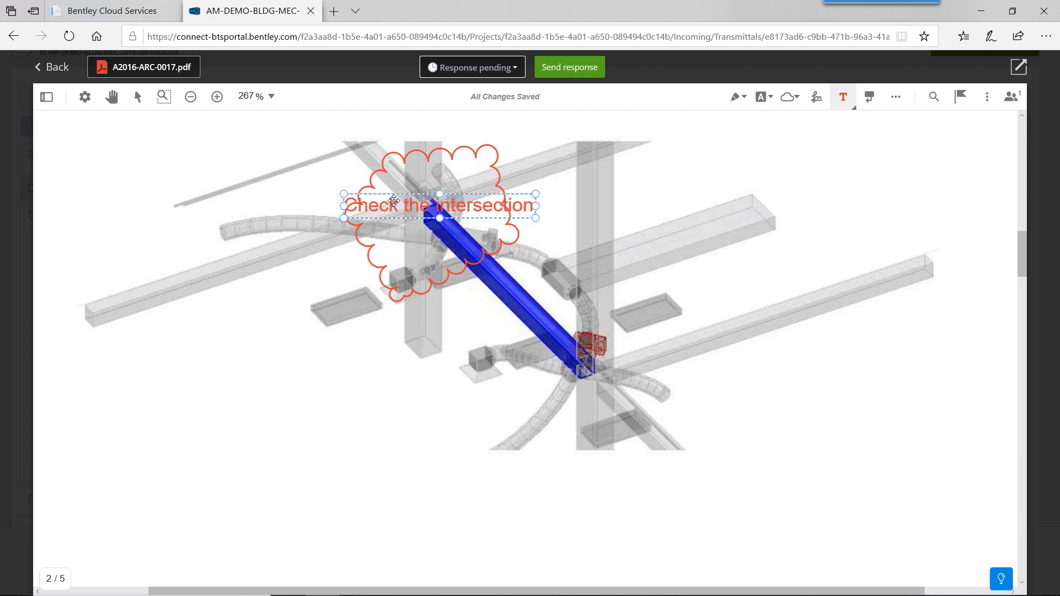
left_click(653, 244)
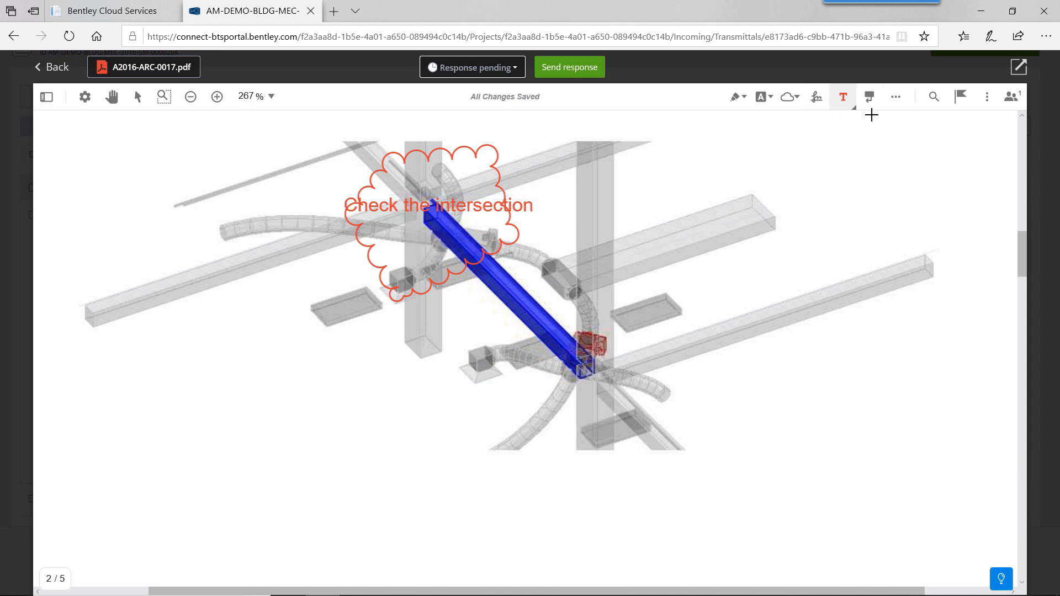
- Add a red callout reading "Diameter should be 10" that points to the duct beside the beam's lower end
left_click(872, 107)
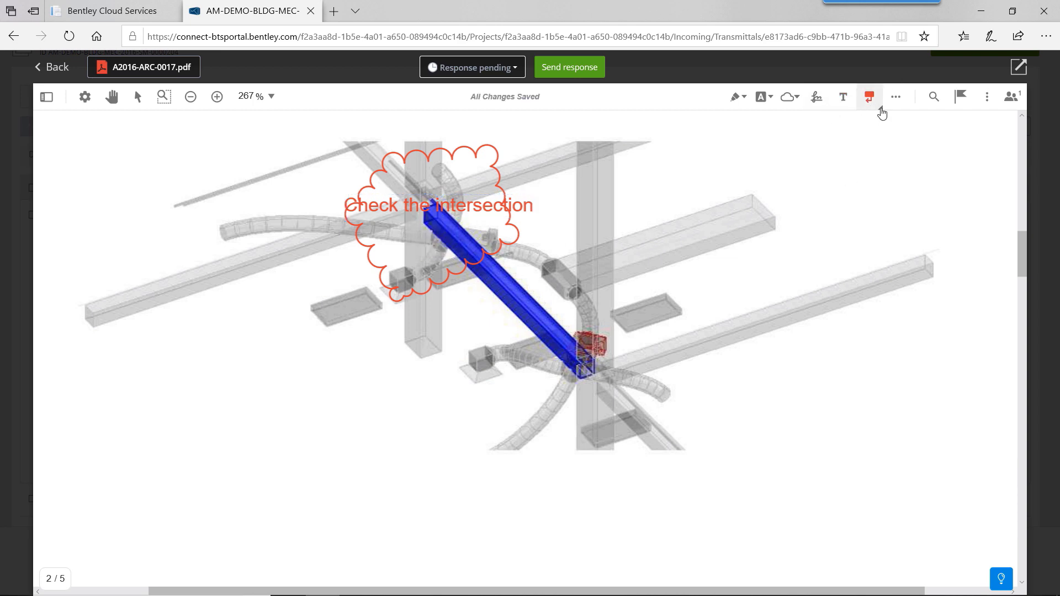
left_click(878, 107)
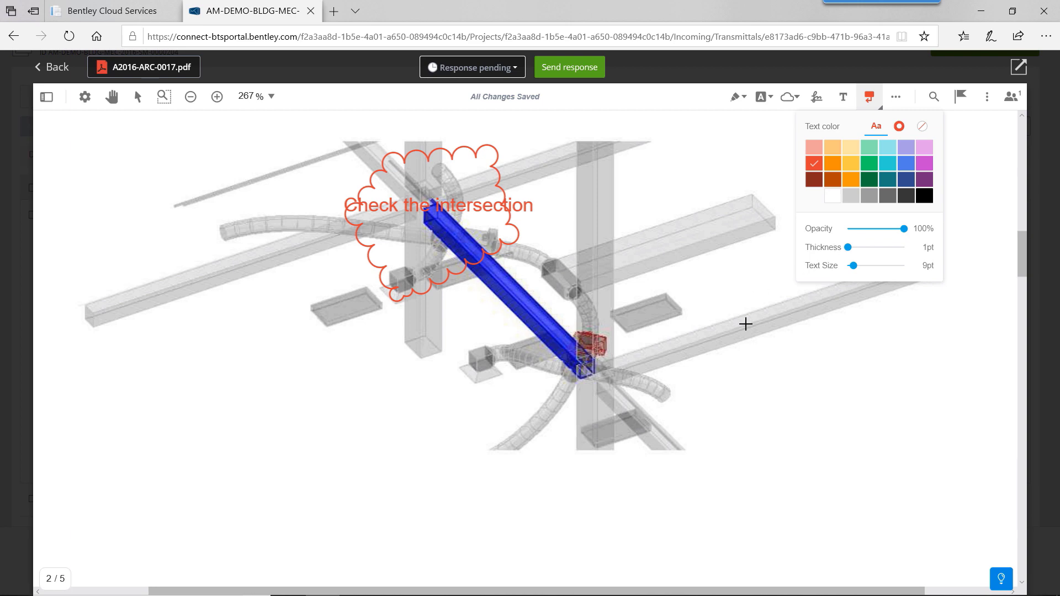
left_click_drag(620, 374, 692, 319)
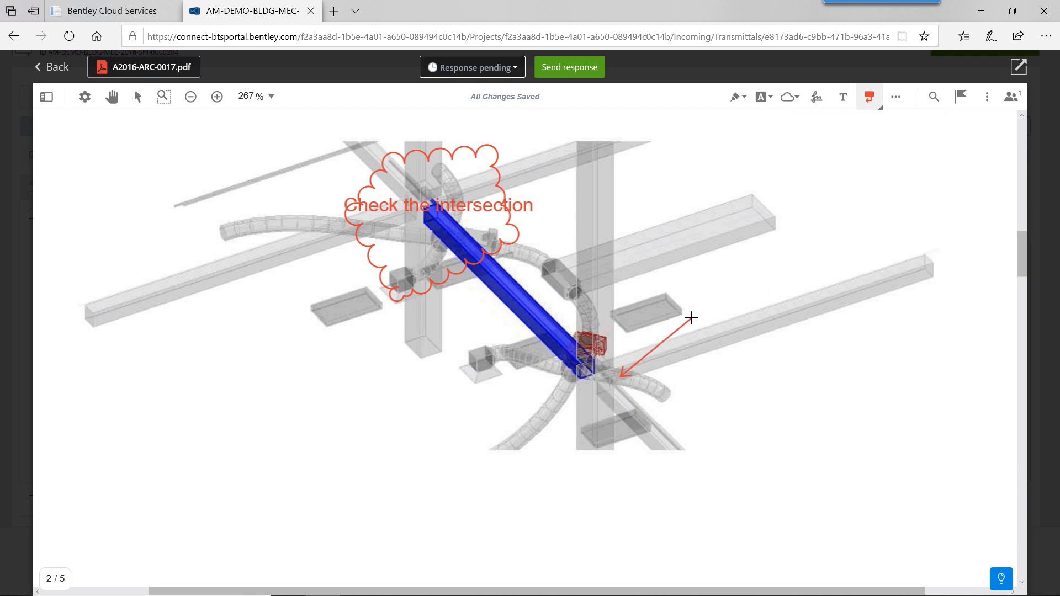
left_click(845, 290)
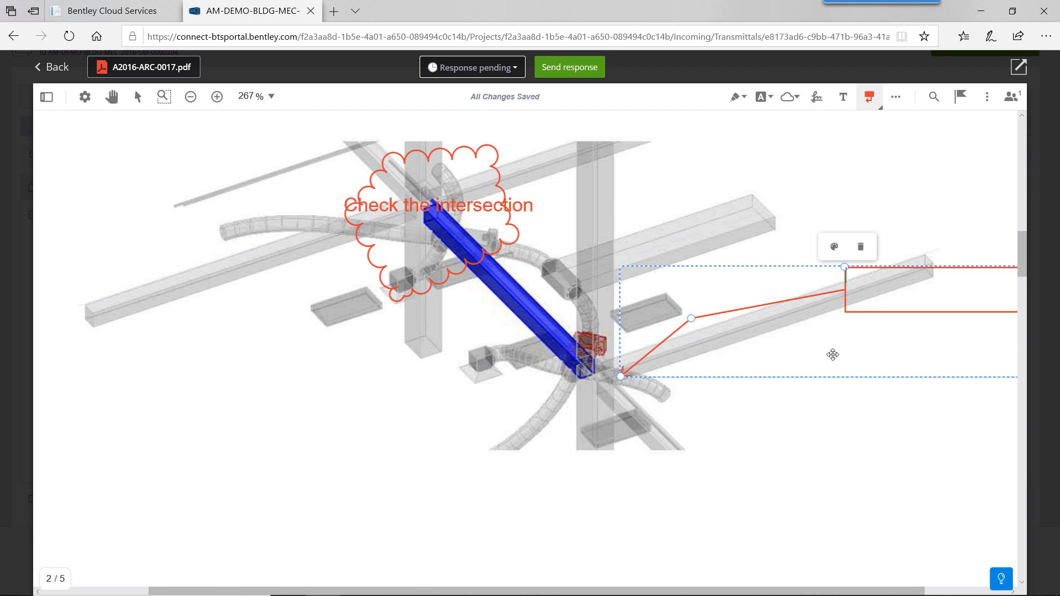
type("Diameter should ")
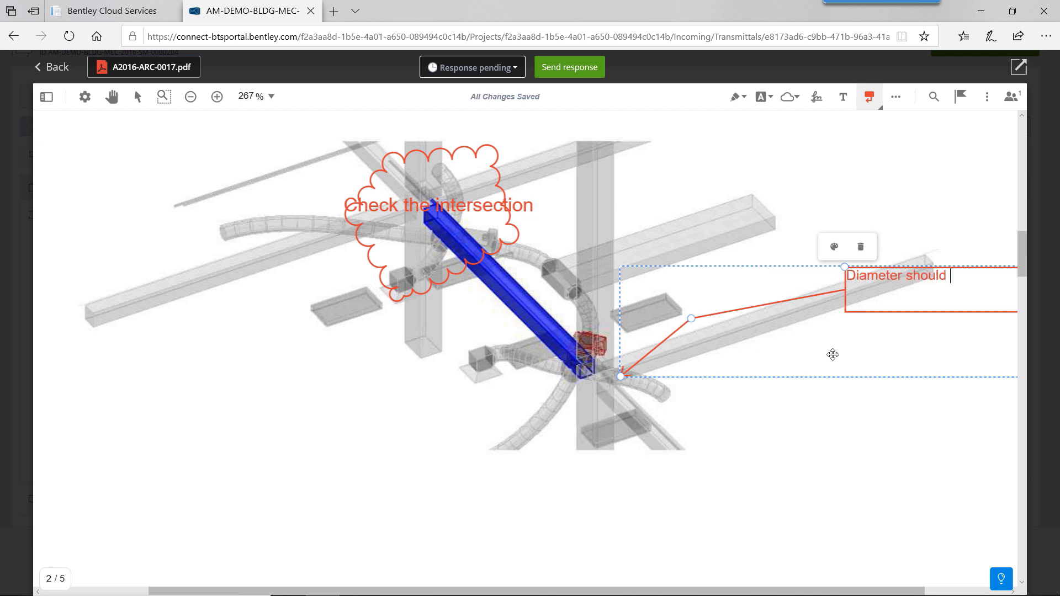
type("be 10")
key("Escape")
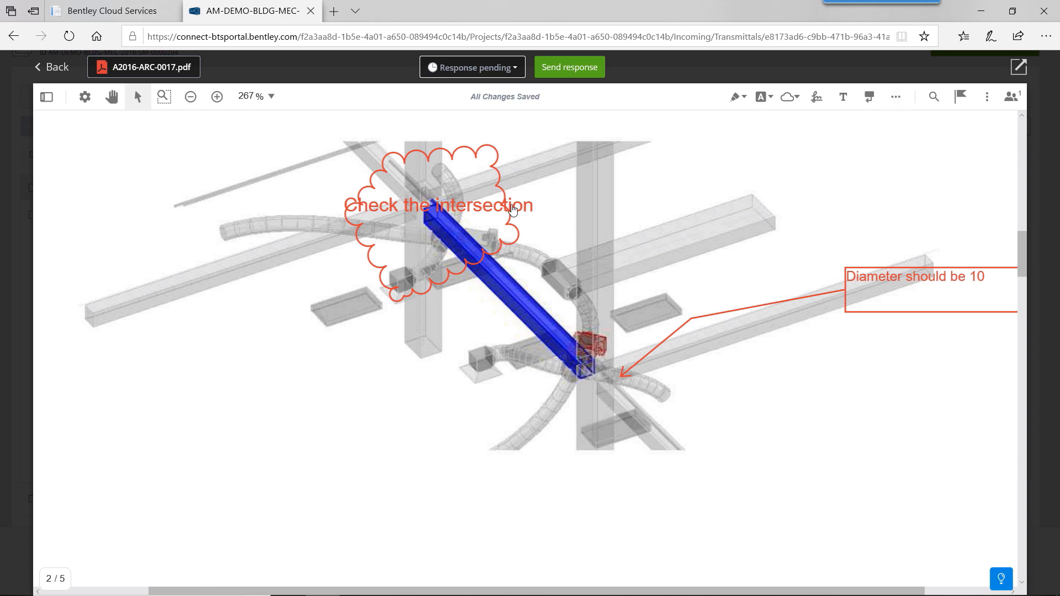
- Set the response for A2016-ARC-0017.pdf to Revise / resubmit and send it with a comment beginning "View mar"
scroll(694, 418, "up", 2)
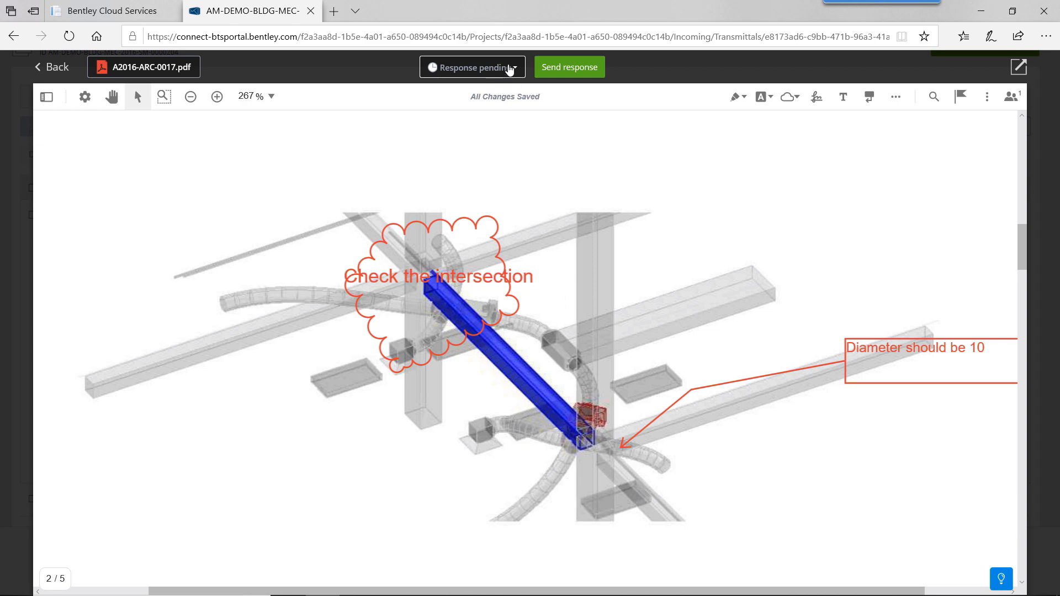
left_click(510, 69)
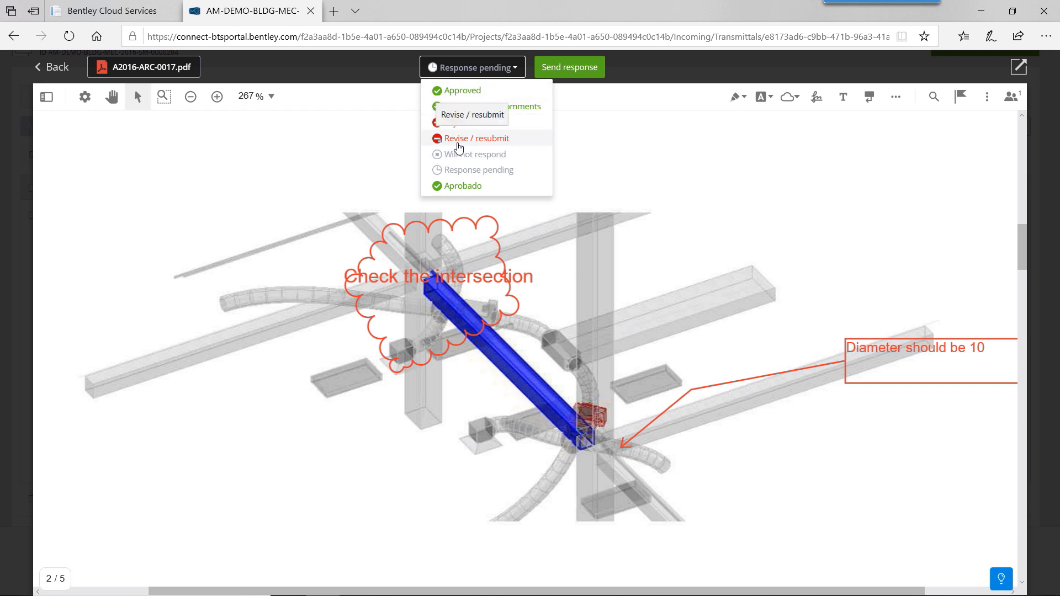
left_click(464, 145)
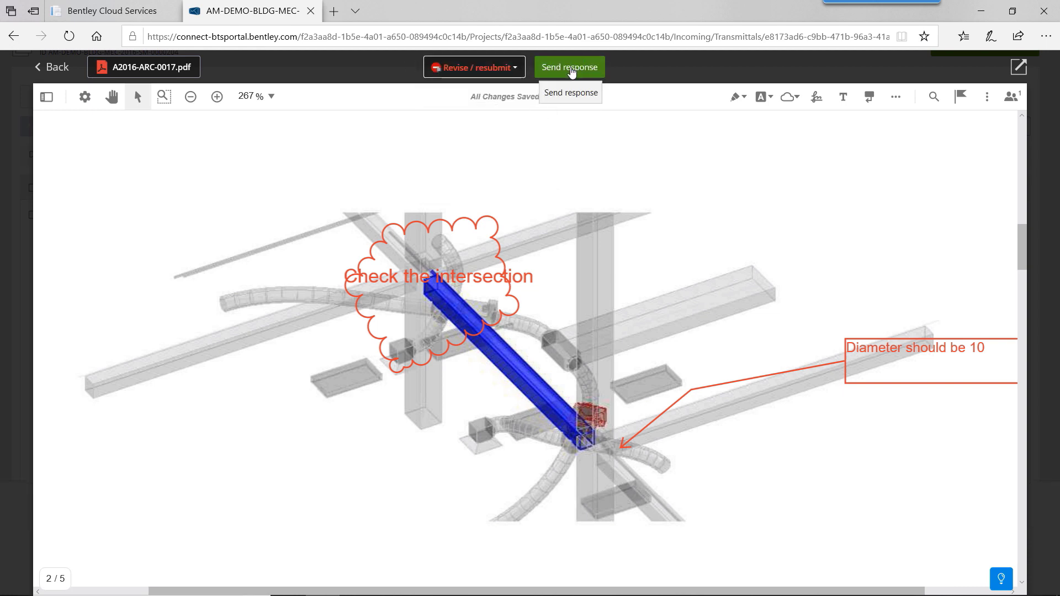
left_click(573, 69)
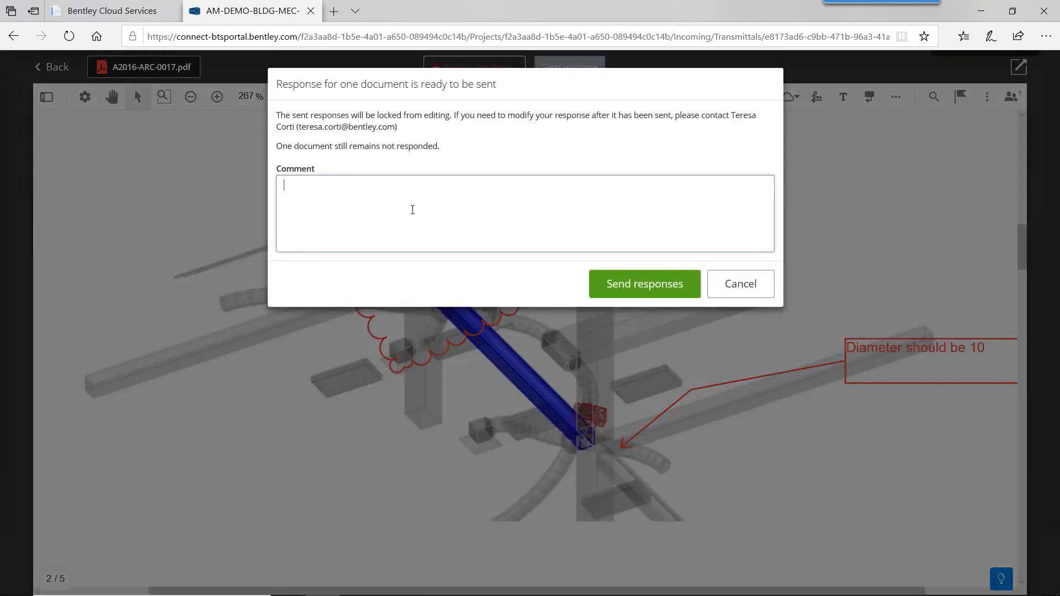
key("BackSpace")
key("BackSpace")
type("View mar")
left_click(634, 286)
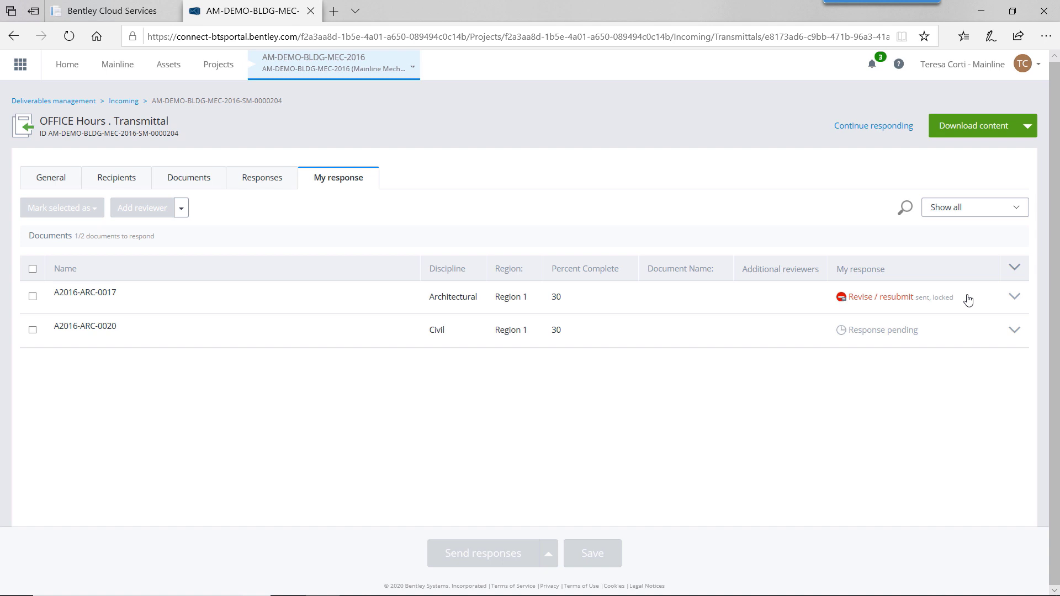
- Examine the response form of A2016-ARC-0020 and the statuses available for marking all documents at once, leaving both documents unselected
left_click(1014, 331)
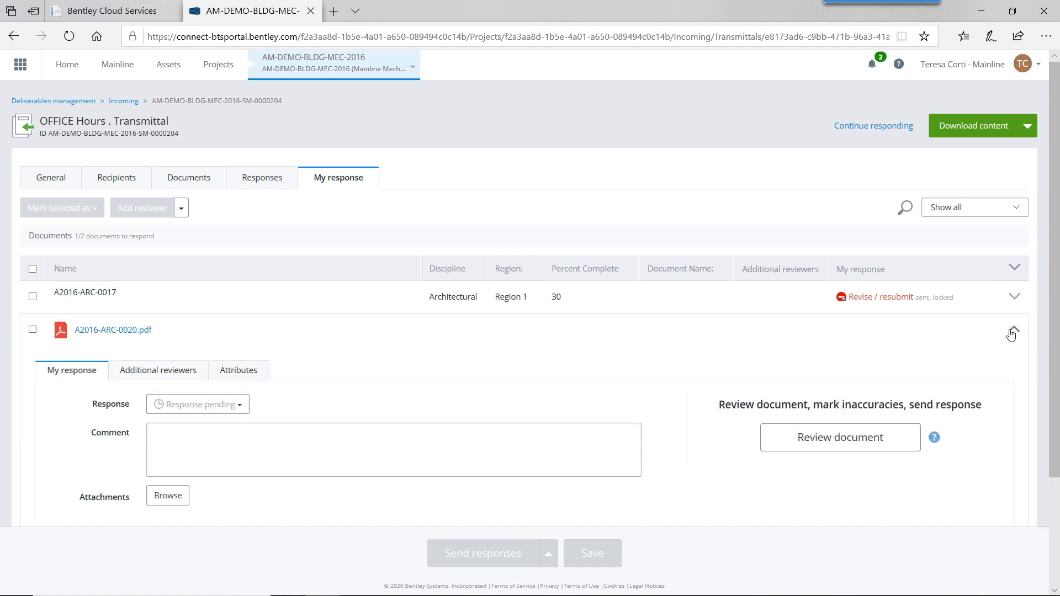
left_click(1011, 333)
left_click(32, 269)
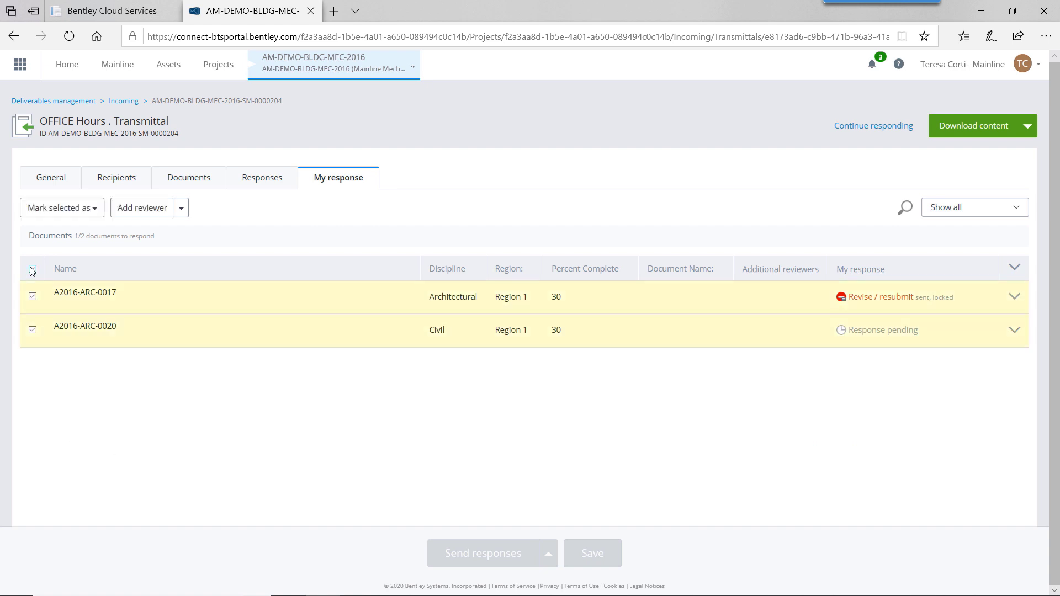
left_click(90, 207)
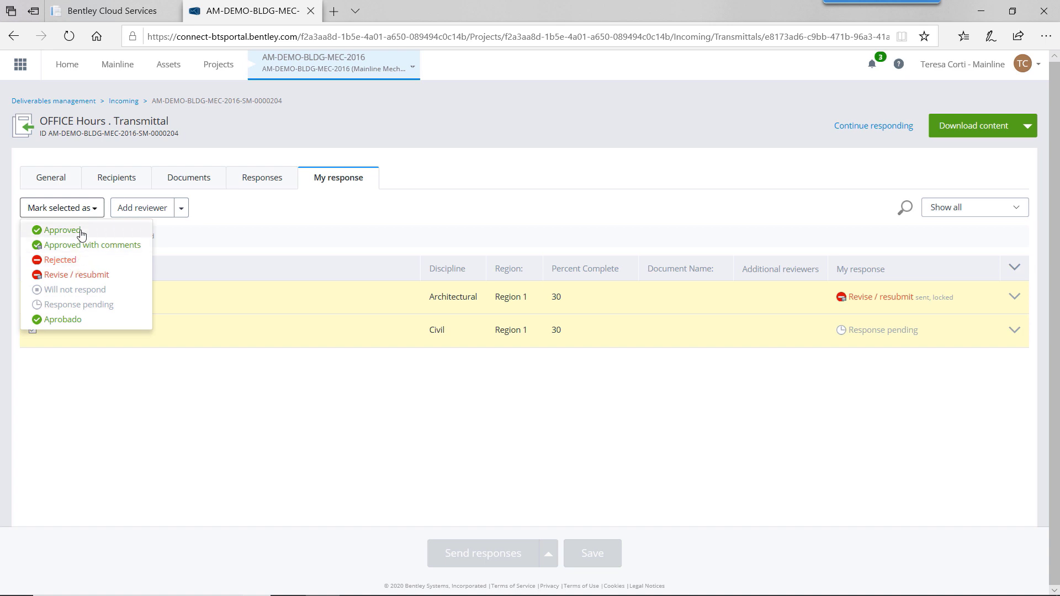
left_click(101, 397)
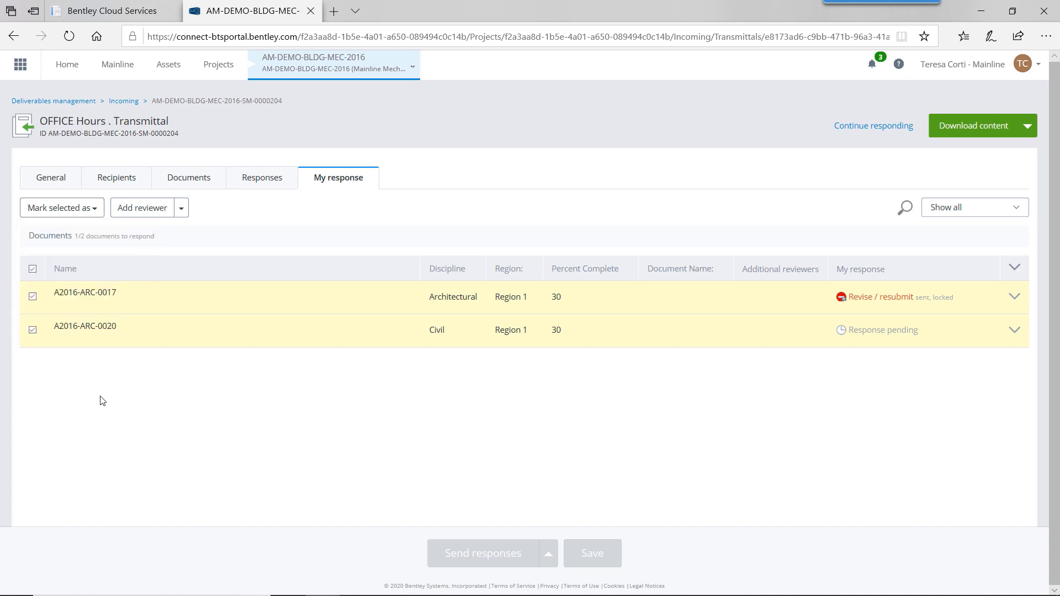
left_click(33, 271)
- Examine the team members offered as additional reviewers for A2016-ARC-0020, leaving the selection without adding any
left_click(32, 330)
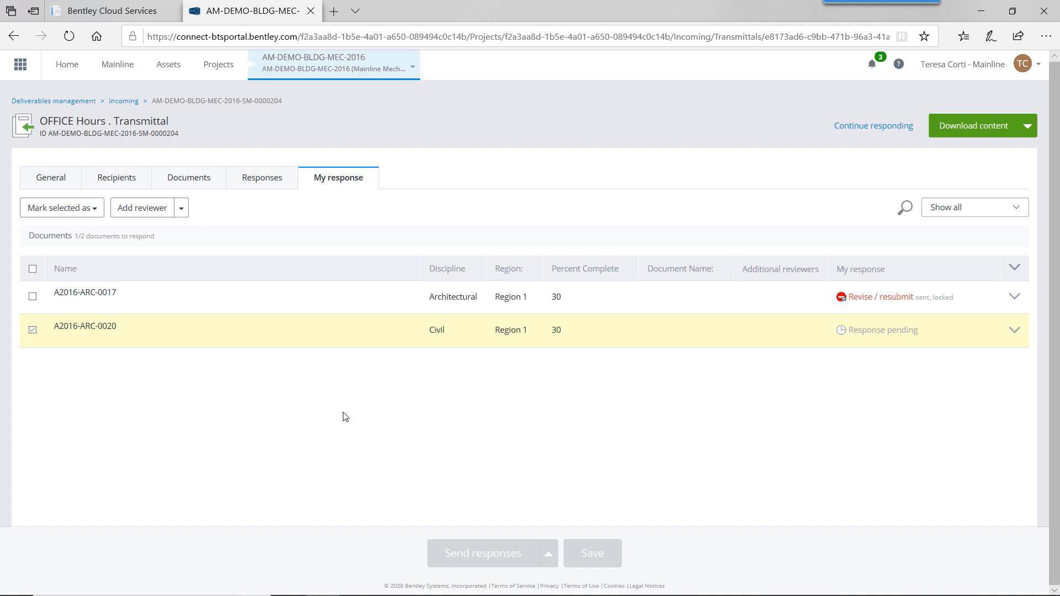
left_click(180, 209)
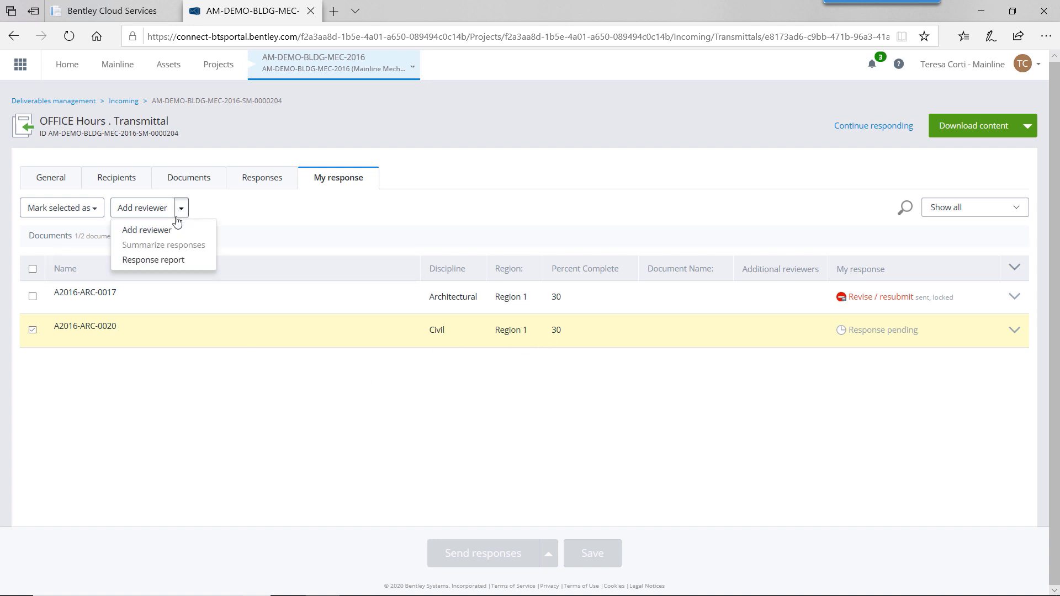
left_click(152, 231)
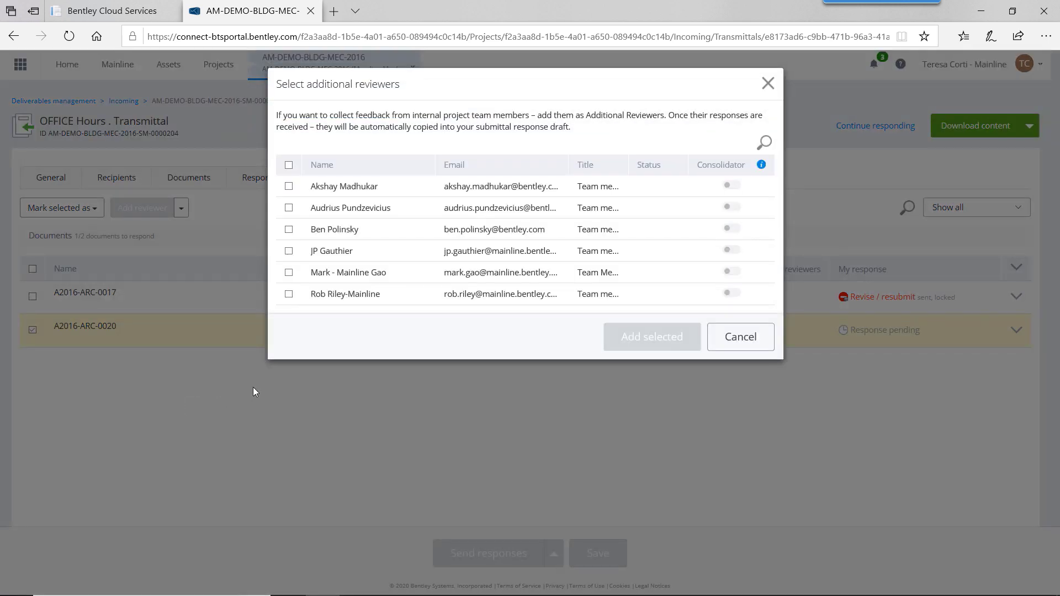
left_click(748, 143)
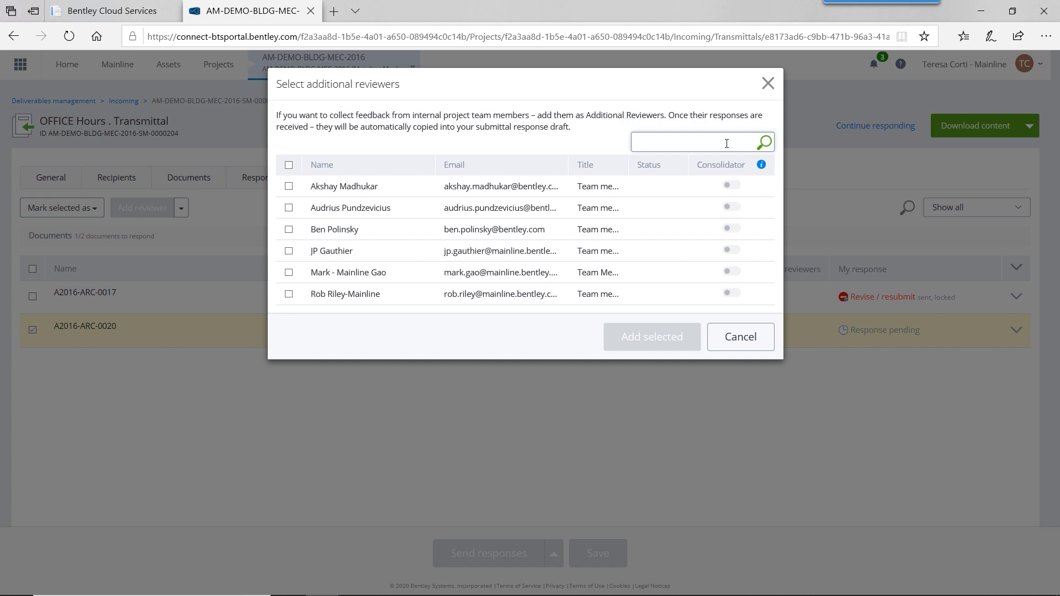
left_click(289, 273)
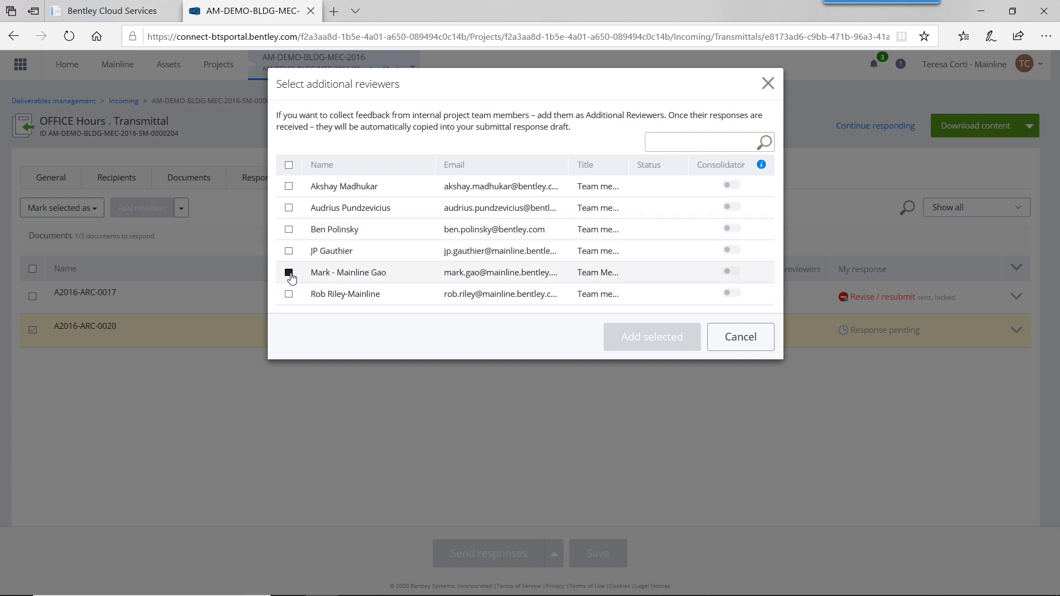
left_click(288, 273)
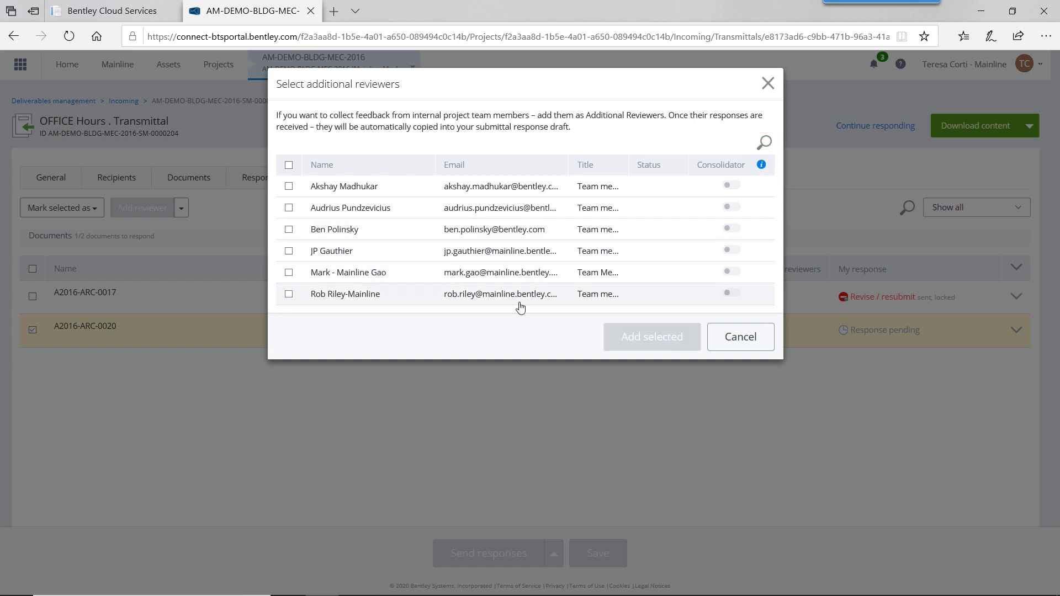
left_click(740, 343)
left_click(32, 331)
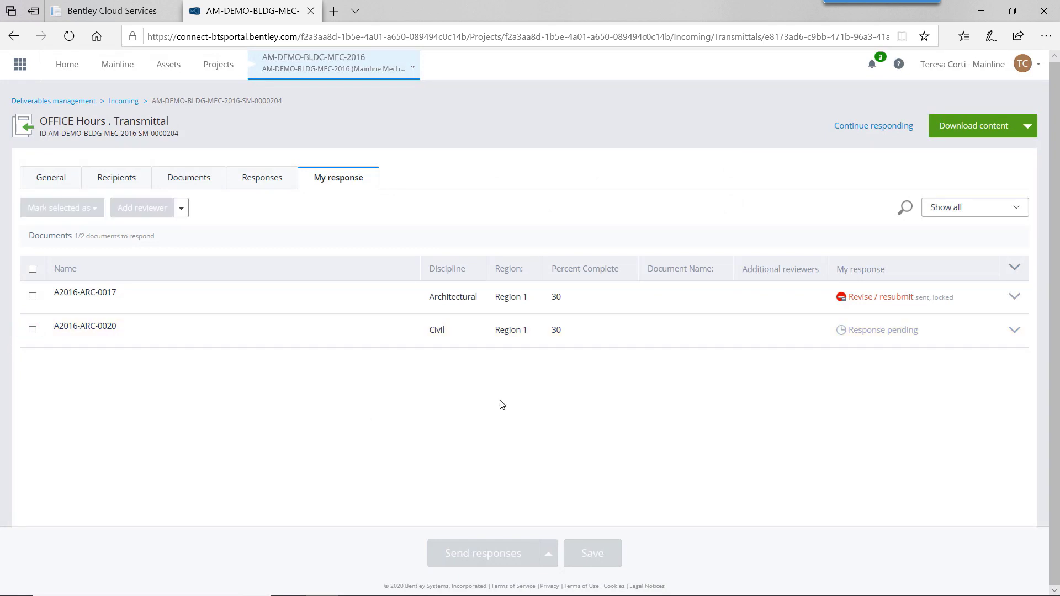
- Mark A2016-ARC-0020 as Approved and send the response
left_click(32, 331)
left_click(91, 208)
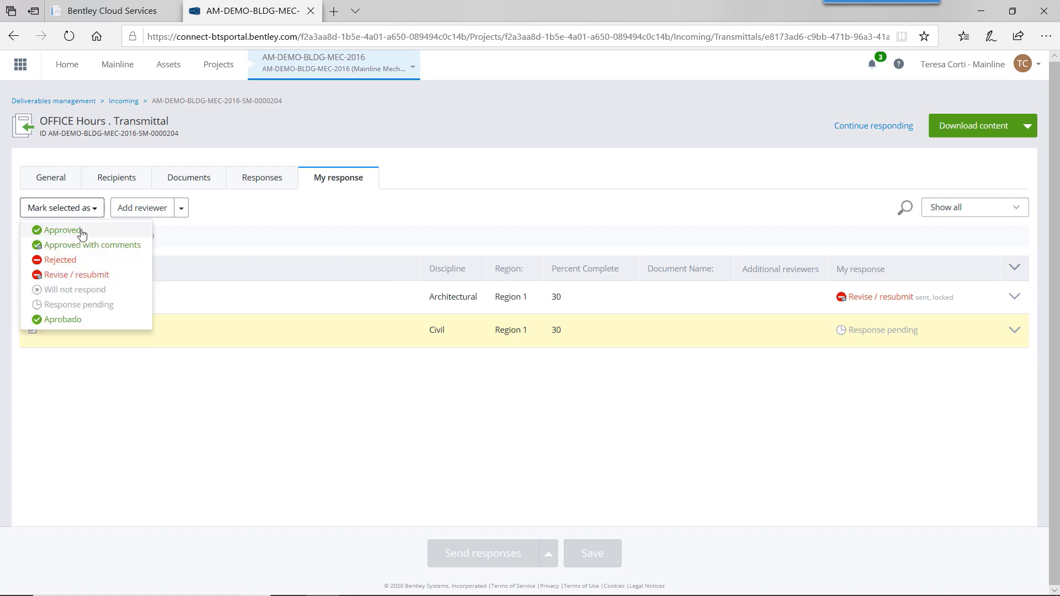
left_click(74, 230)
left_click(457, 553)
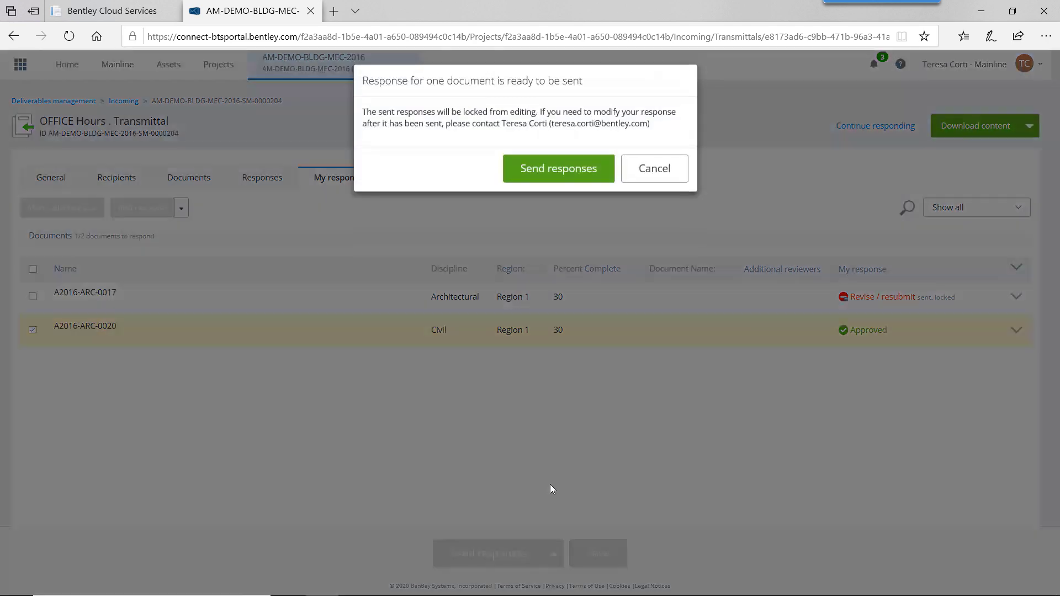
left_click(572, 168)
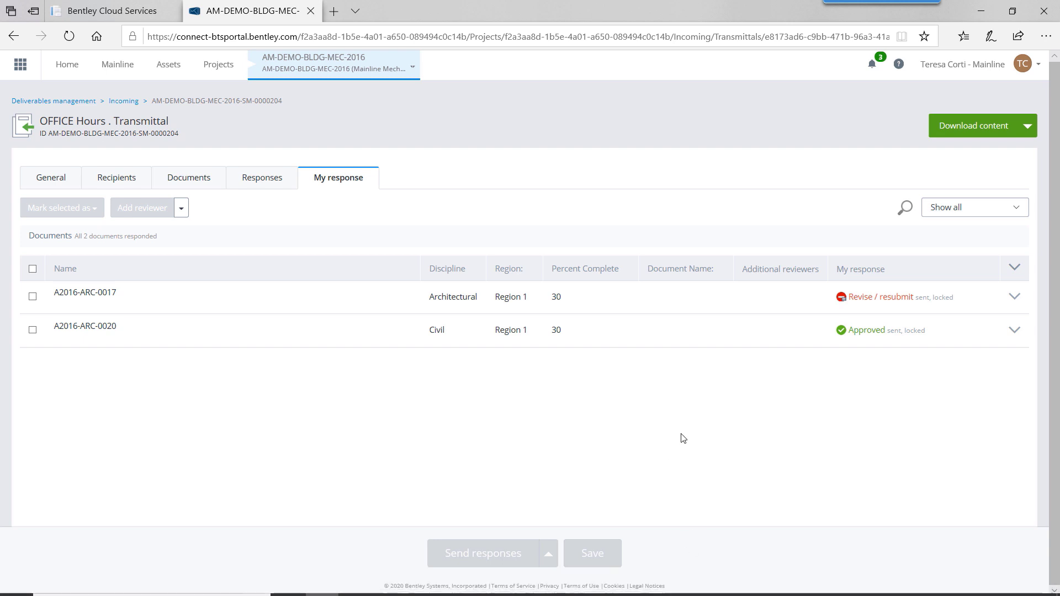
- Return to the incoming packages and sort them by issue date, newest first
left_click(123, 101)
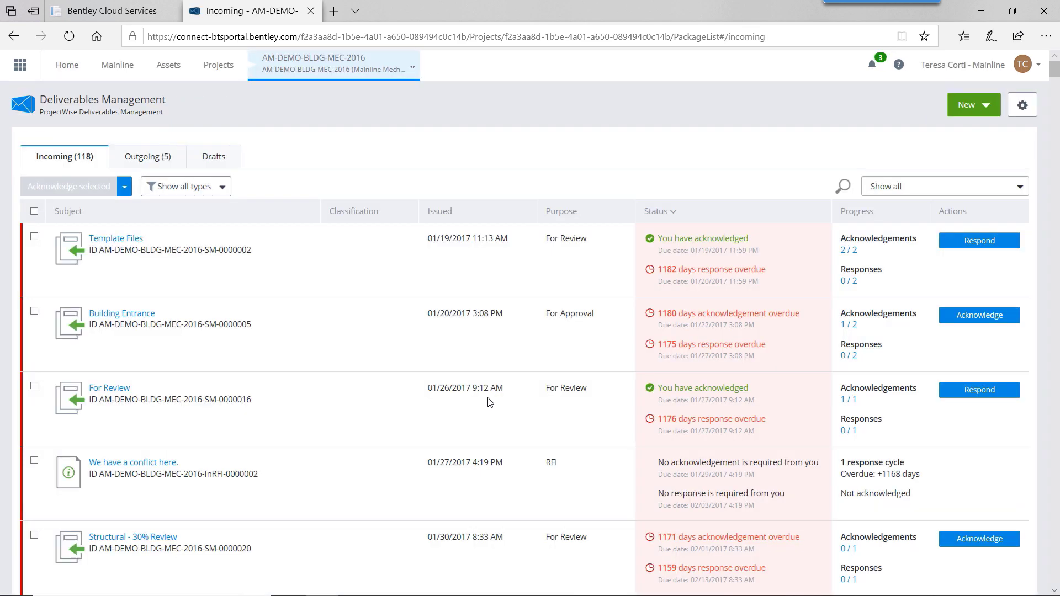
left_click(448, 215)
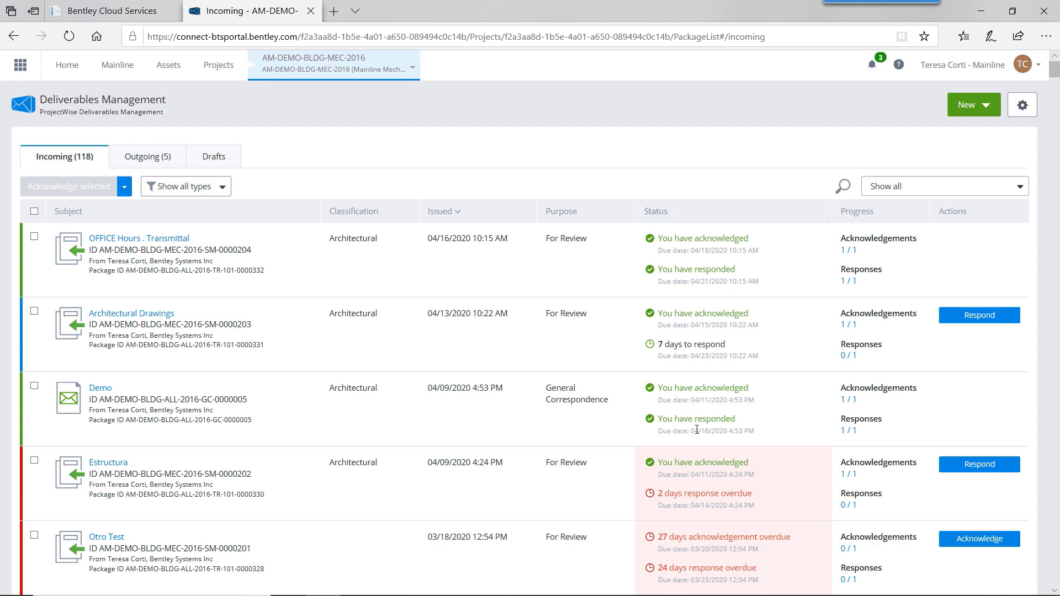
scroll(697, 429, "down", 4)
scroll(685, 379, "up", 2)
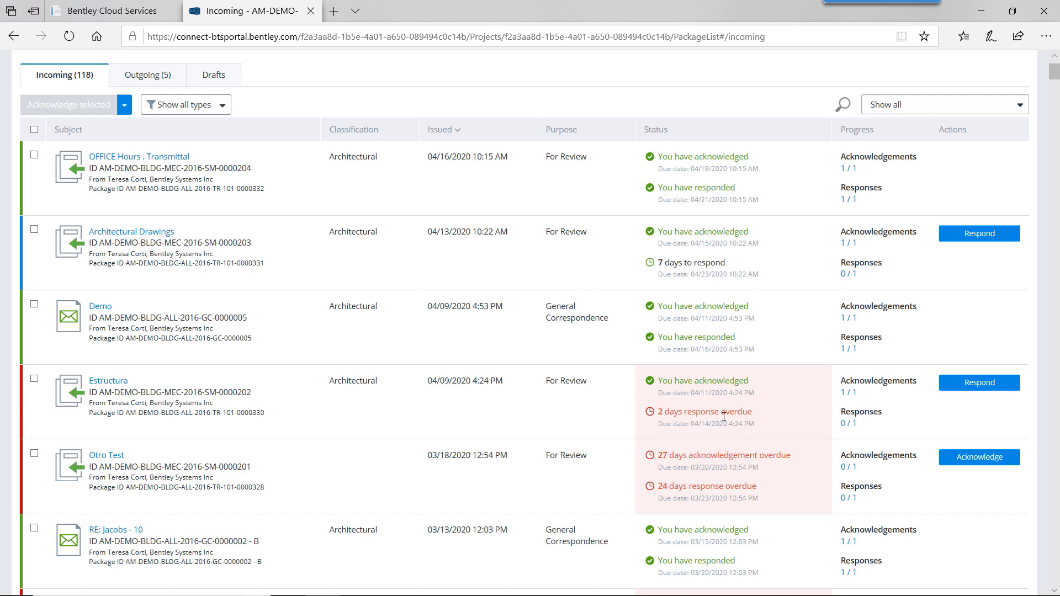
scroll(760, 413, "up", 2)
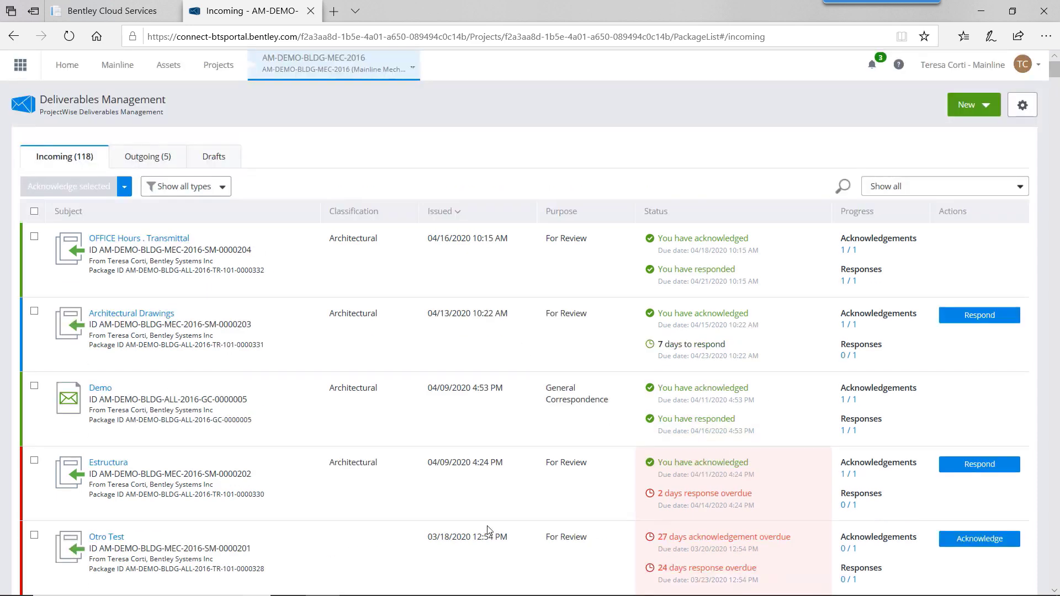
- Switch to ProjectWise Explorer and refresh the outgoing packages, sorting them by sent date with the newest first
mouse_move(570, 590)
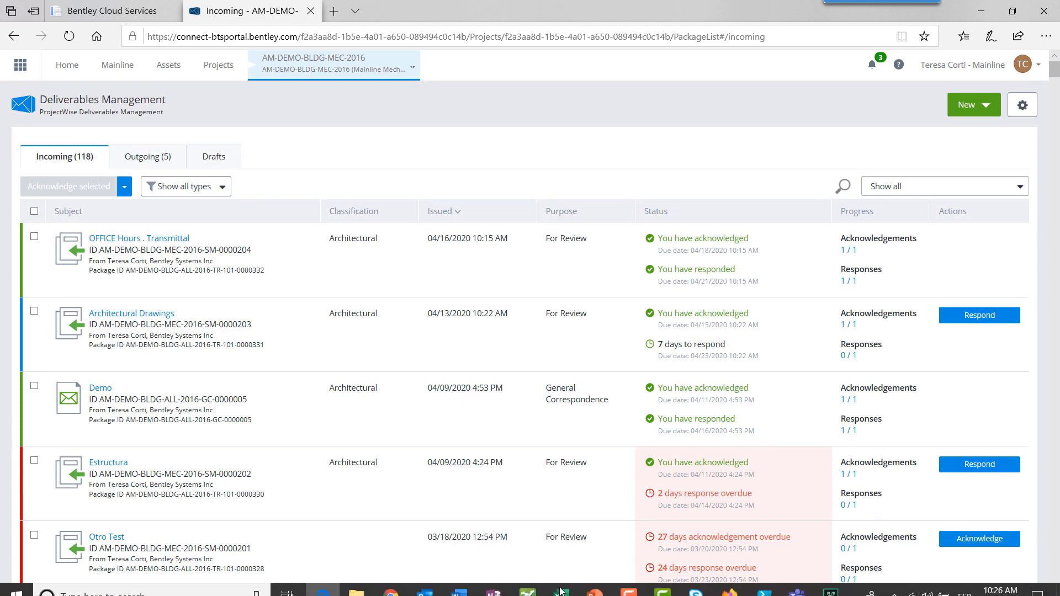
left_click(528, 582)
left_click_drag(400, 422, 399, 464)
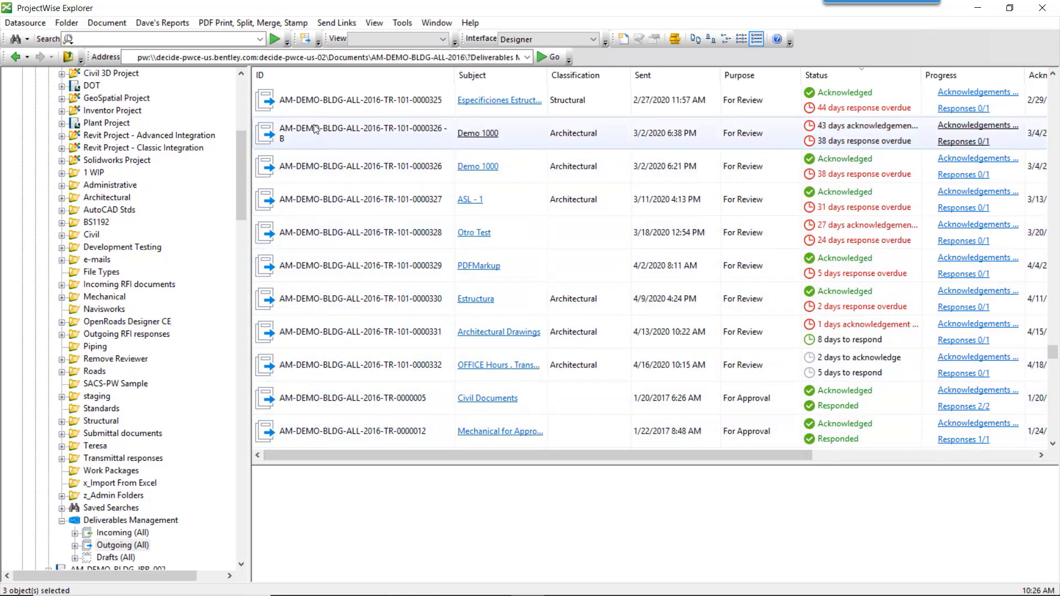
left_click(123, 533)
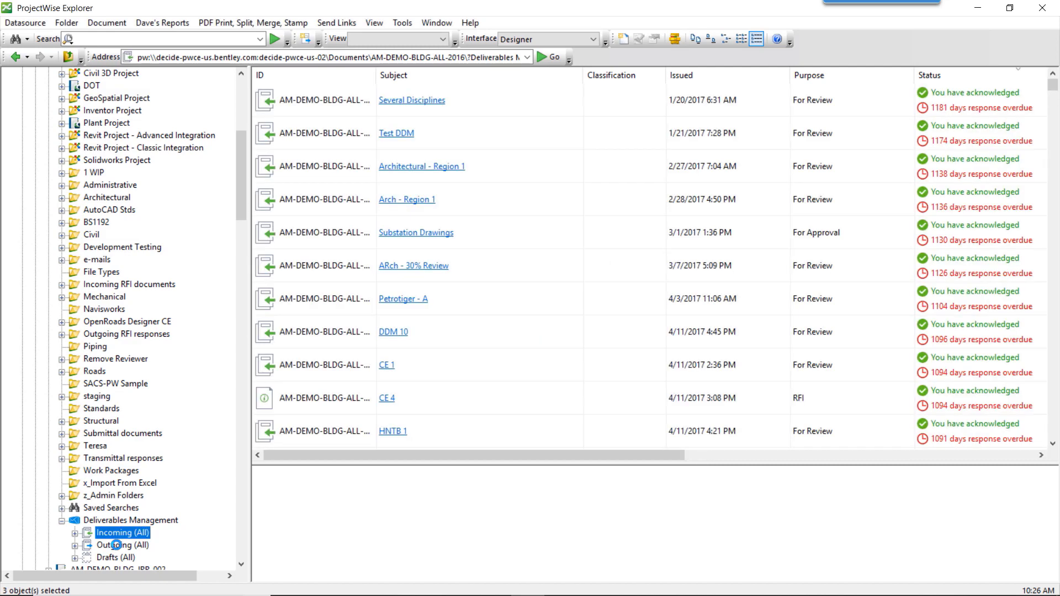
left_click(117, 545)
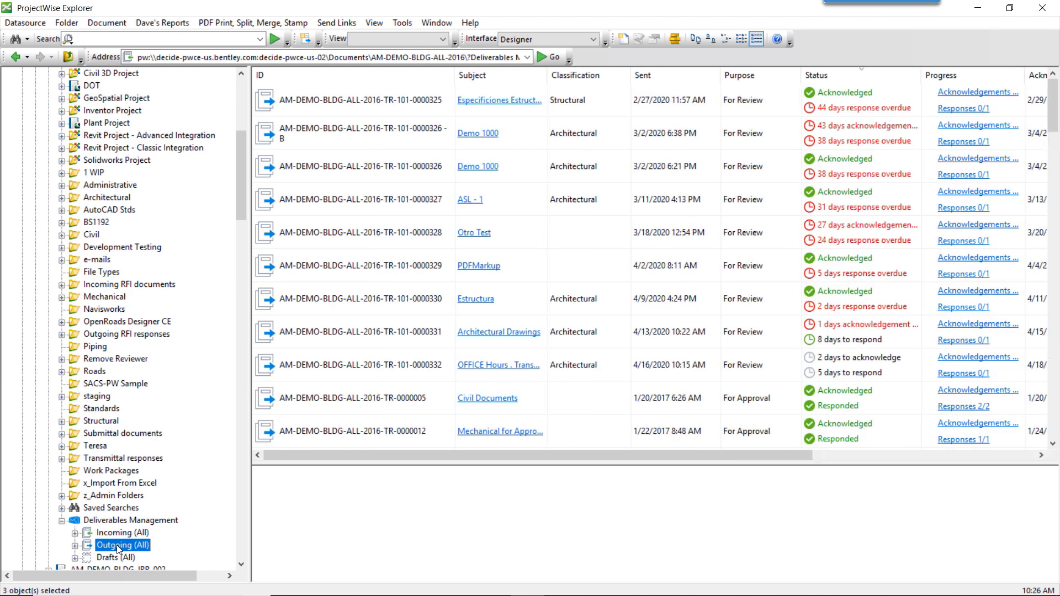
left_click(657, 78)
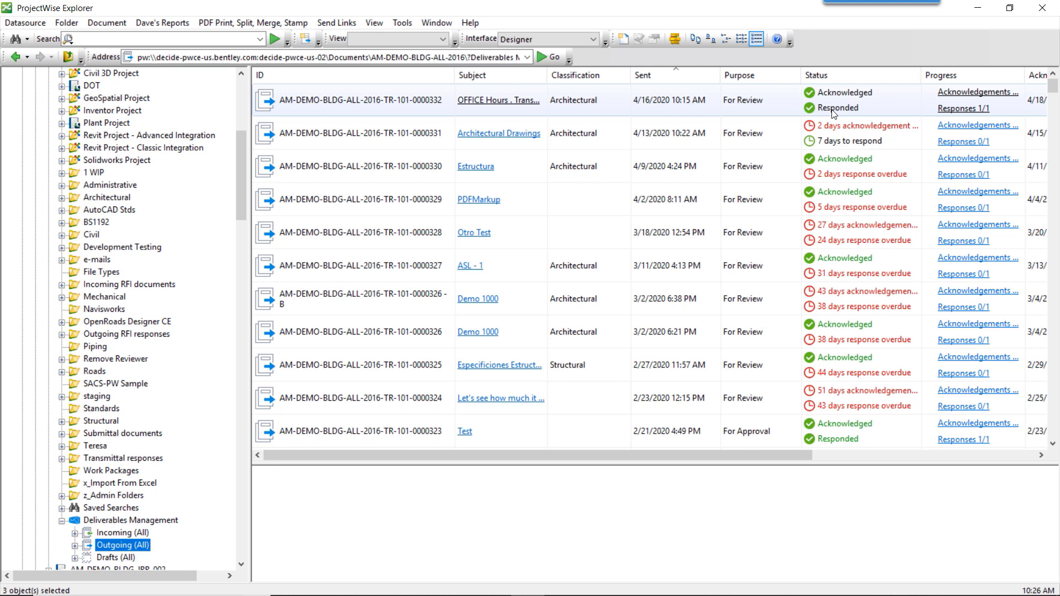
- Open the responses of the outgoing OFFICE Hours . Transmittal package and go to the source document folder of A2016-ARC-0017
left_click(500, 100)
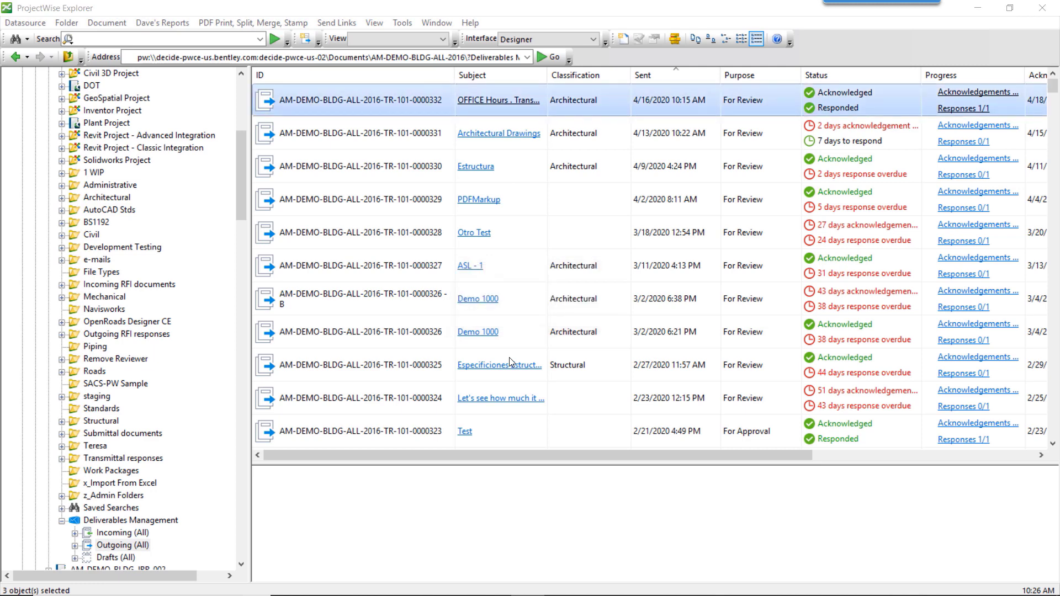
left_click(448, 126)
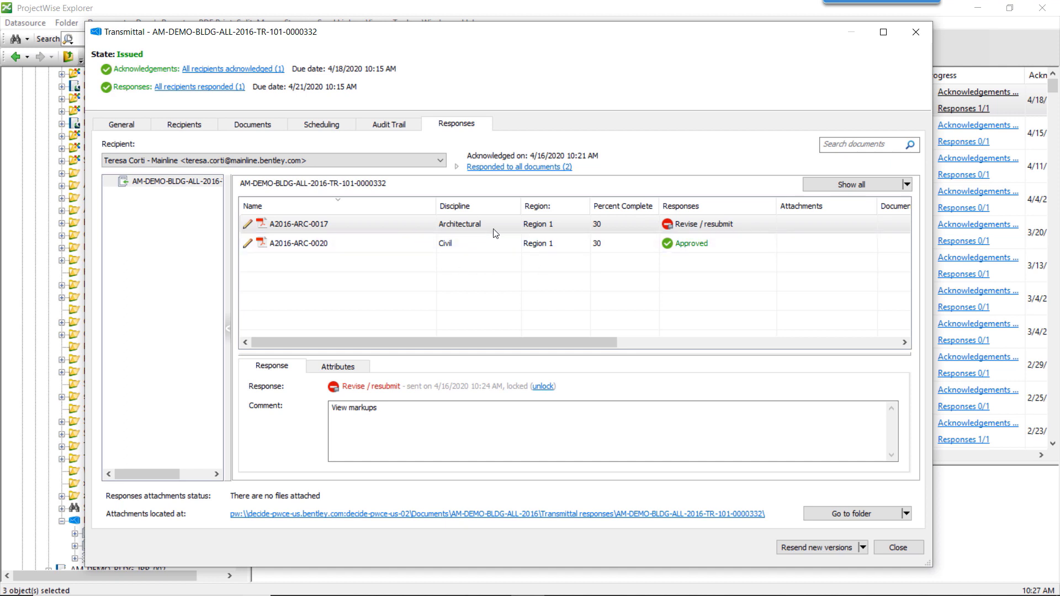
right_click(351, 224)
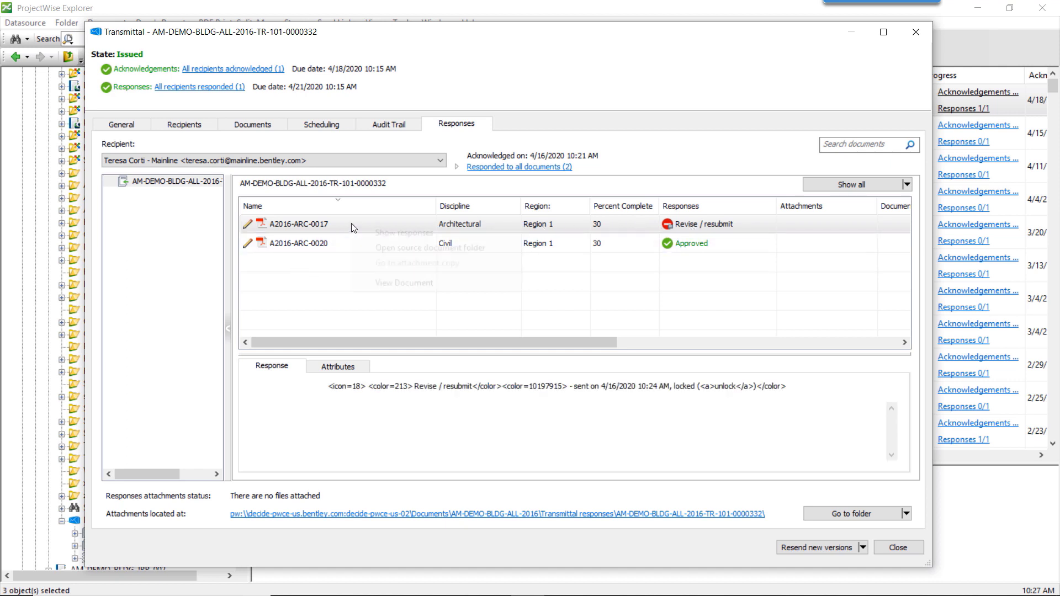
left_click(430, 247)
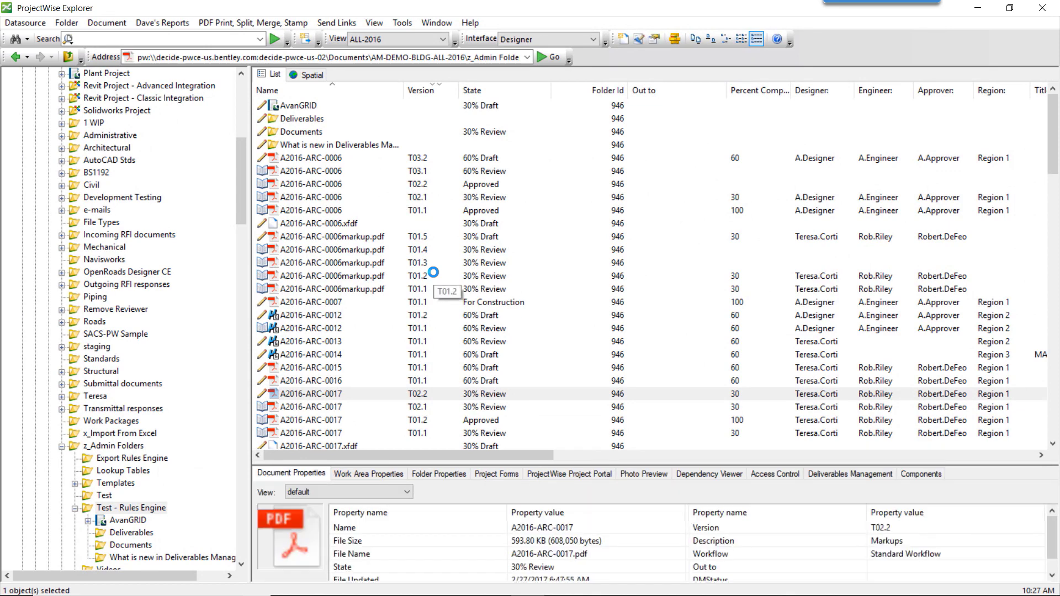
- Show the Deliverables Management details of A2016-ARC-0017 version T02.2 in an enlarged pane, with the package ID columns widened to full length
left_click(303, 395)
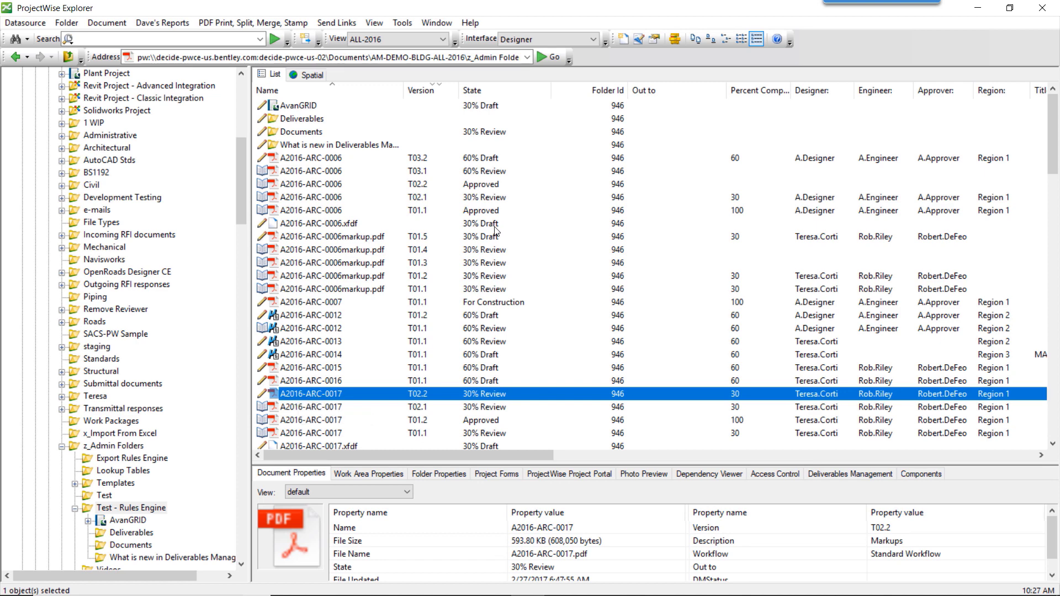
scroll(495, 232, "down", 3)
left_click_drag(674, 465, 635, 312)
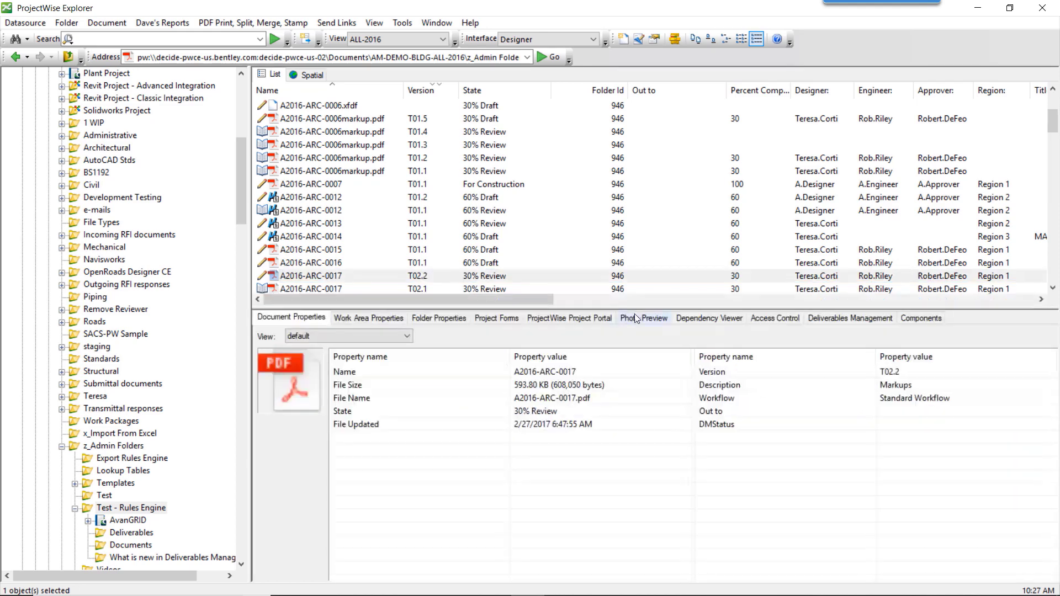
left_click(836, 320)
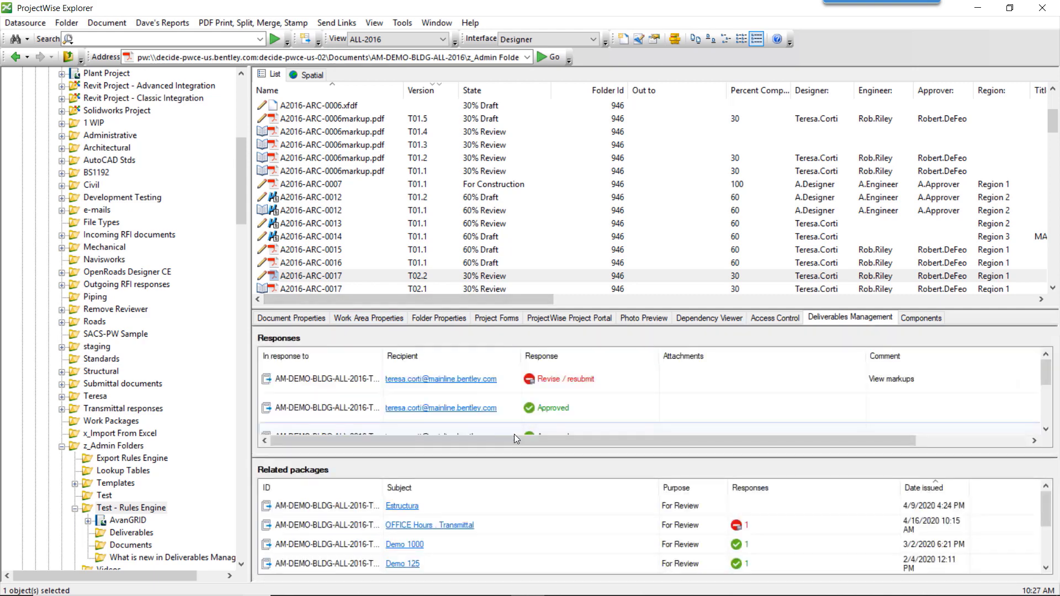
left_click_drag(499, 306, 503, 145)
left_click_drag(382, 326, 479, 326)
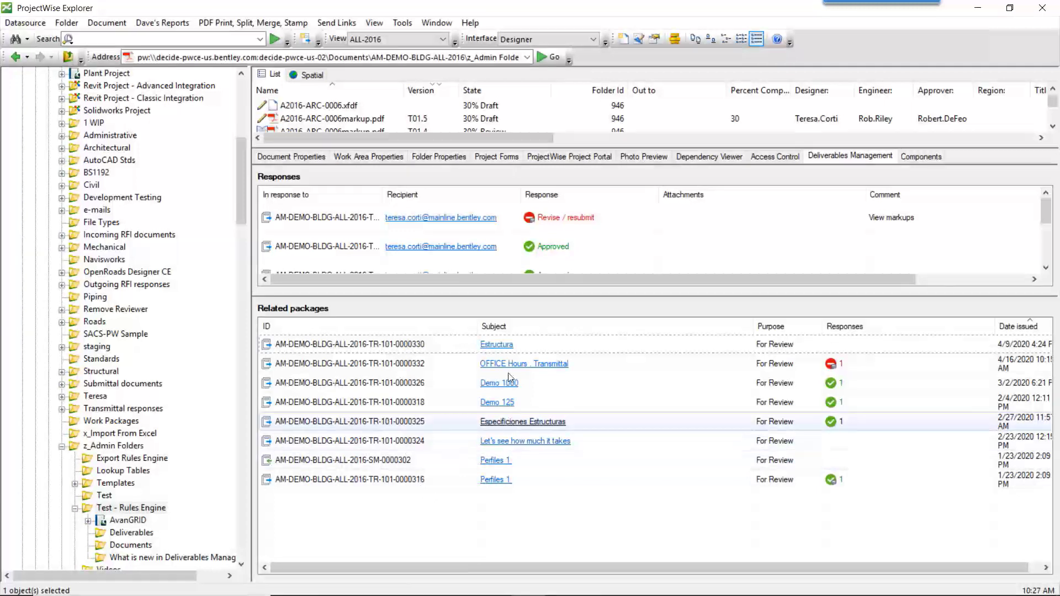
left_click_drag(382, 195, 463, 197)
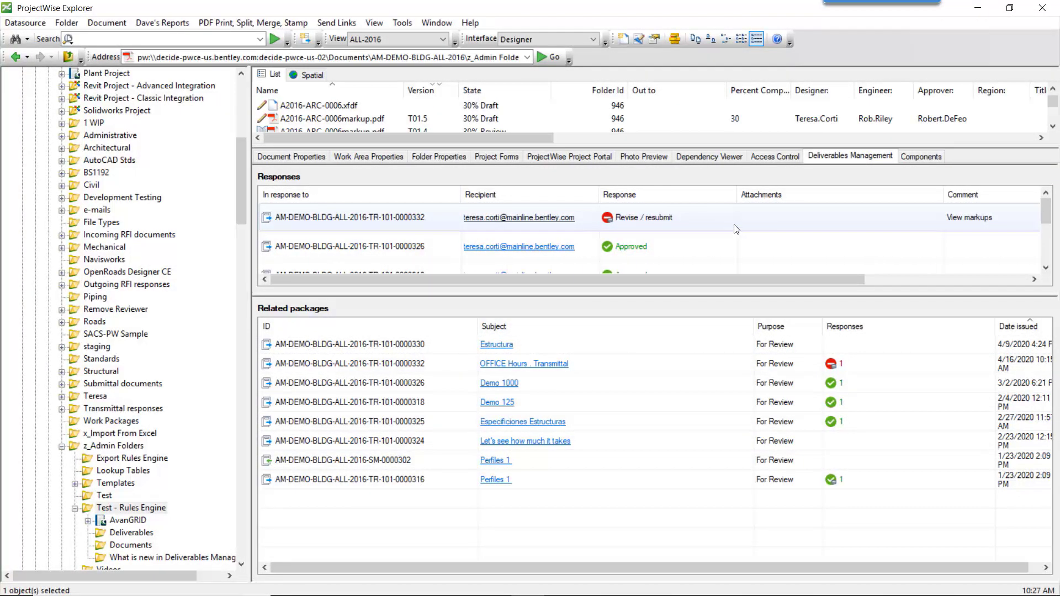
- Examine the document's earlier responses and the options for attachment AM2016-CIV-PR-001.pdf, enlarging the responses list to fit every entry
scroll(737, 234, "down", 2)
scroll(759, 249, "down", 1)
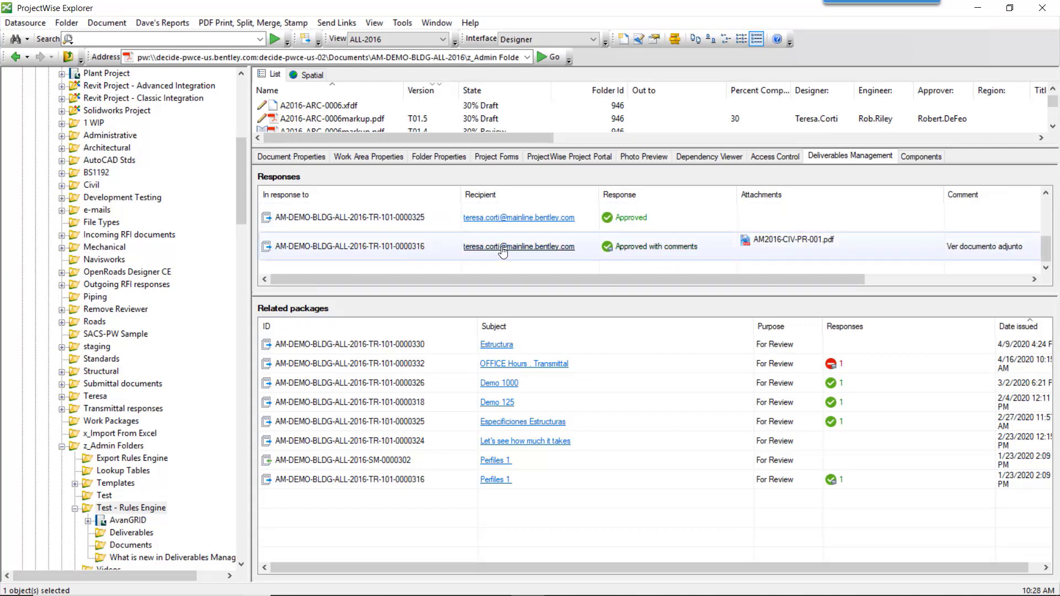
right_click(797, 249)
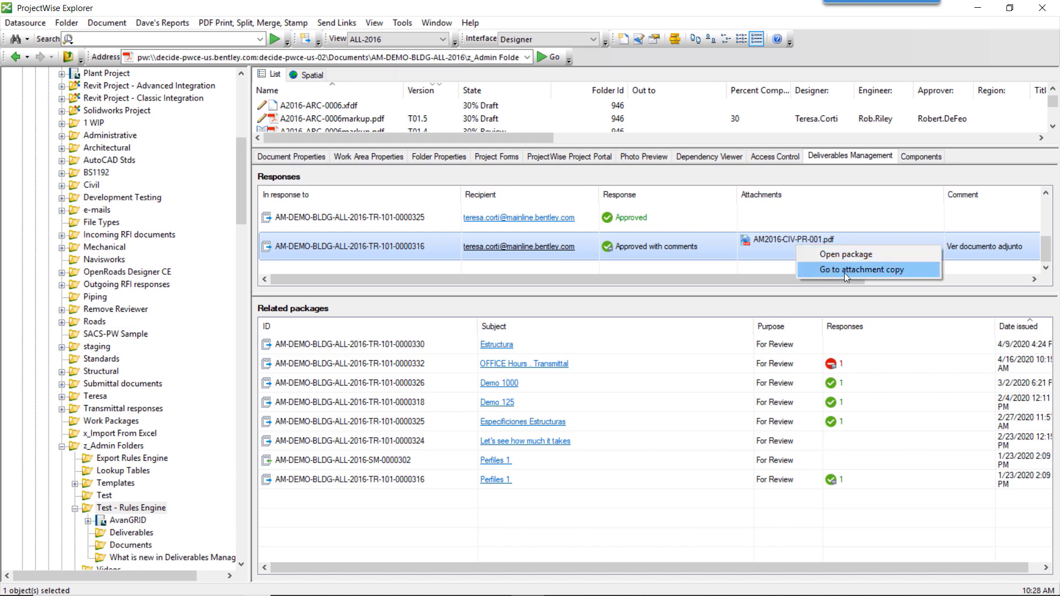
left_click(764, 245)
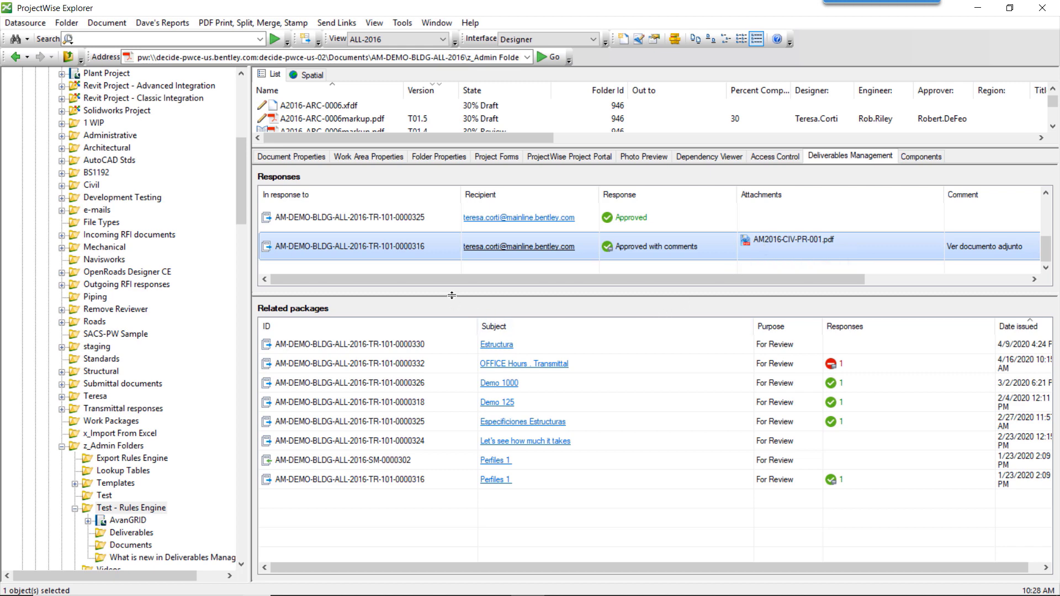
left_click_drag(453, 298, 450, 424)
left_click_drag(406, 165, 517, 297)
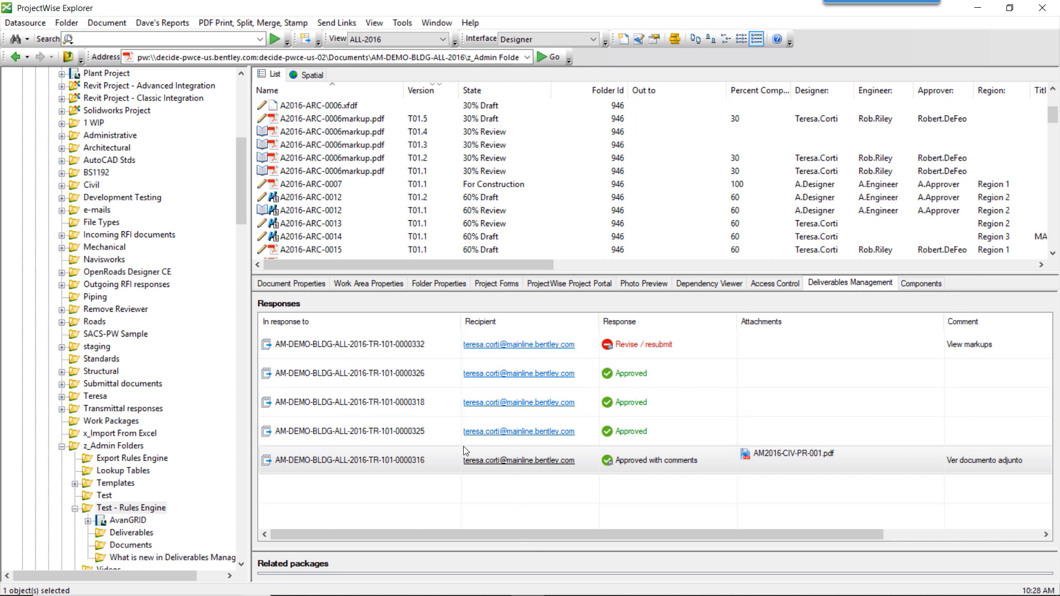
- Open the package behind the Revise / resubmit response and view its audit trail
right_click(666, 345)
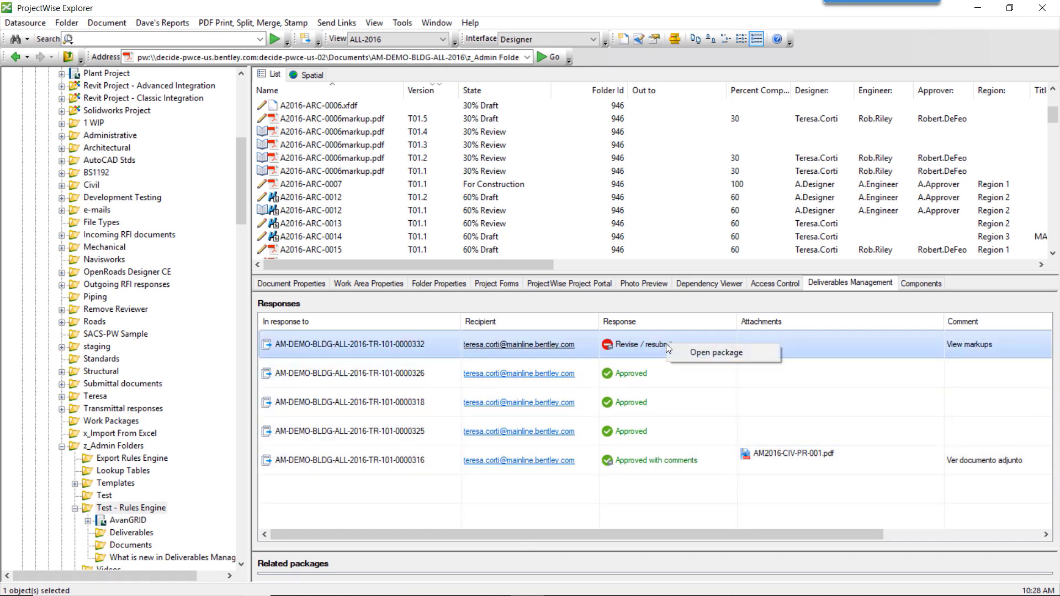
left_click(697, 353)
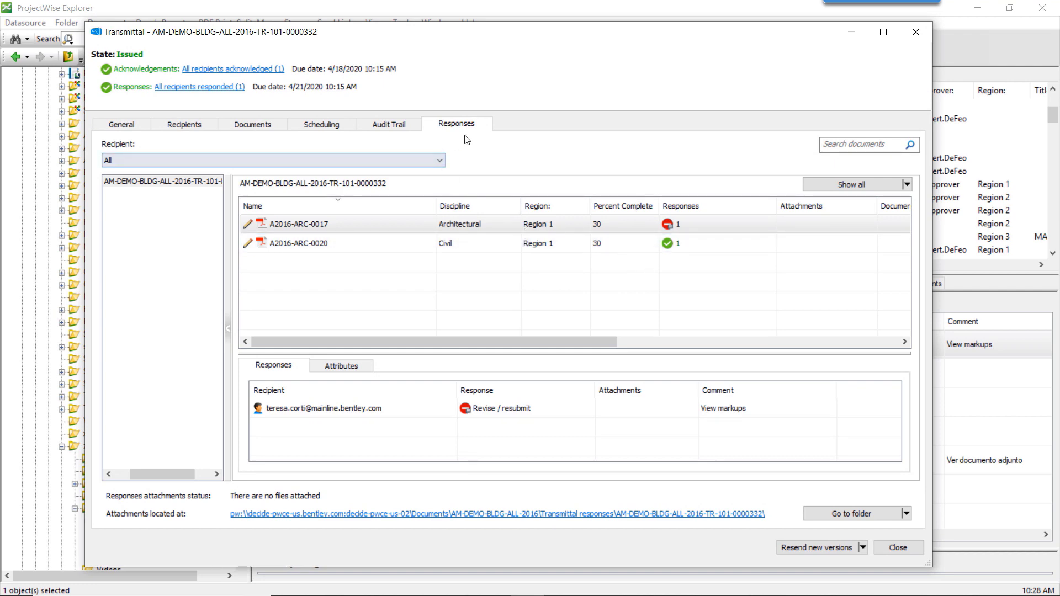
left_click(403, 130)
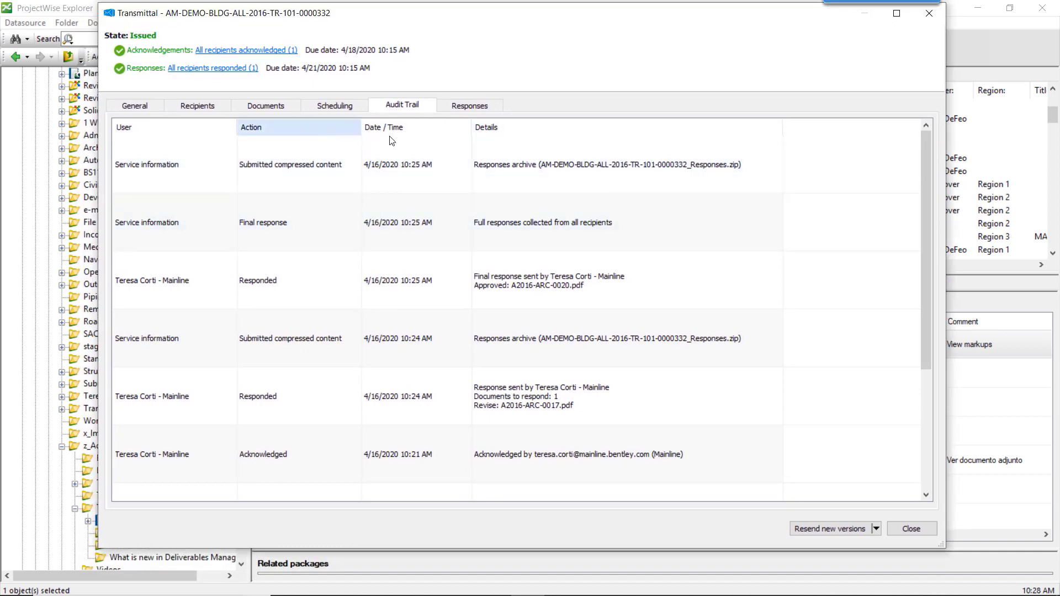
- Sort the package's audit trail by date and time, review its entries through the final response, and close the package
left_click(413, 126)
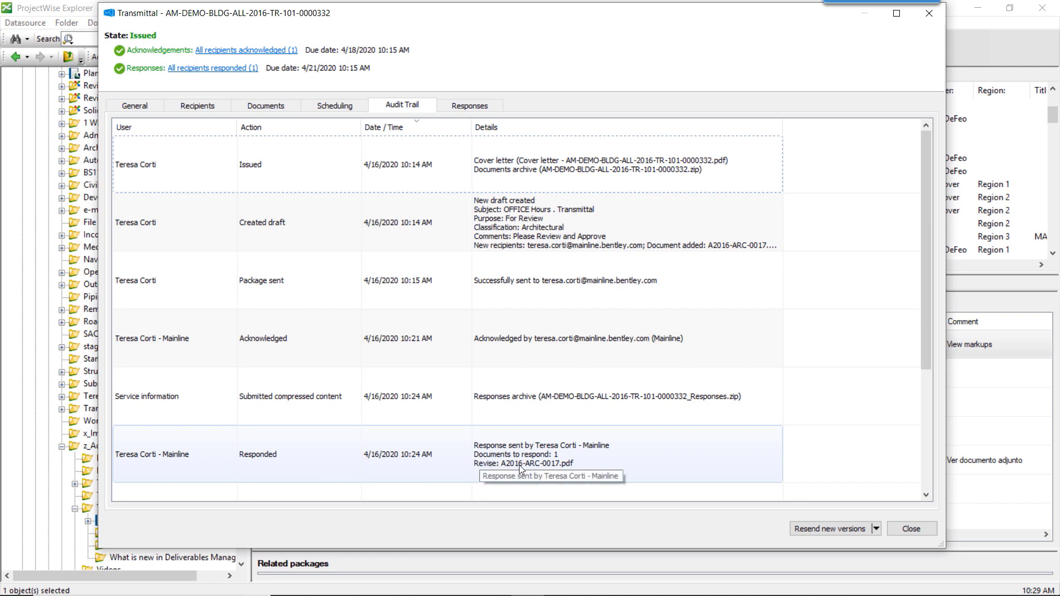
scroll(595, 461, "down", 1)
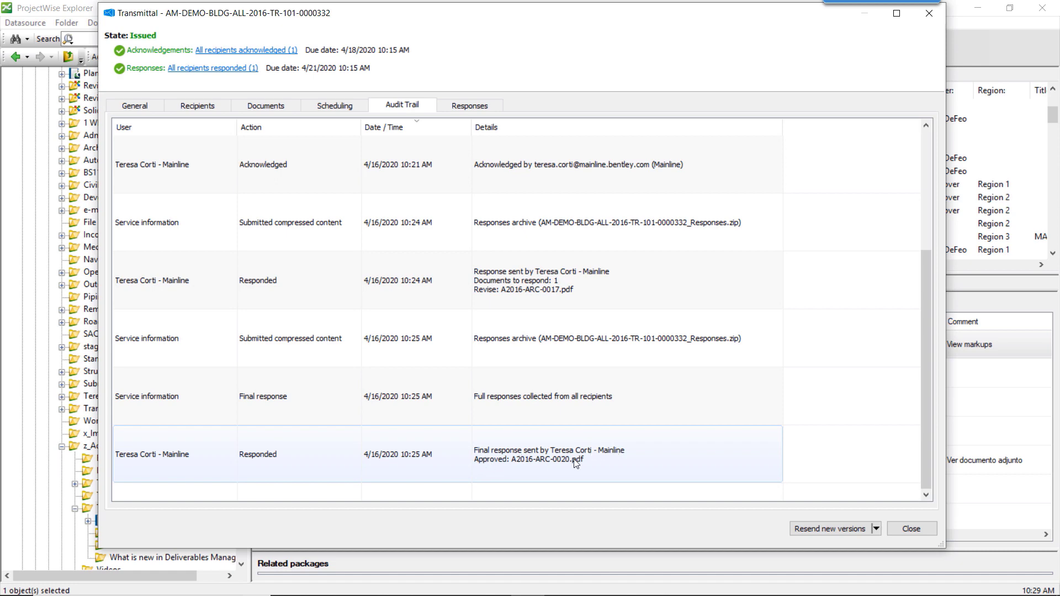
left_click(923, 532)
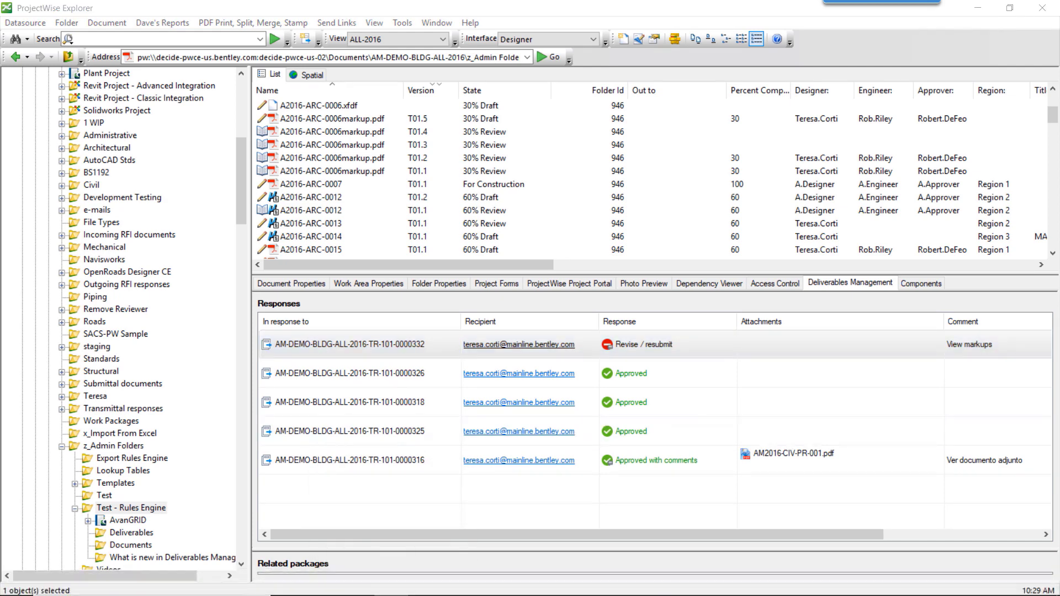
- Switch to Chrome, go to connect.bentley.com and open the ProjectWise project AM-DEMO-BLDG-ALL-2016
left_click_drag(1059, 159, 595, 85)
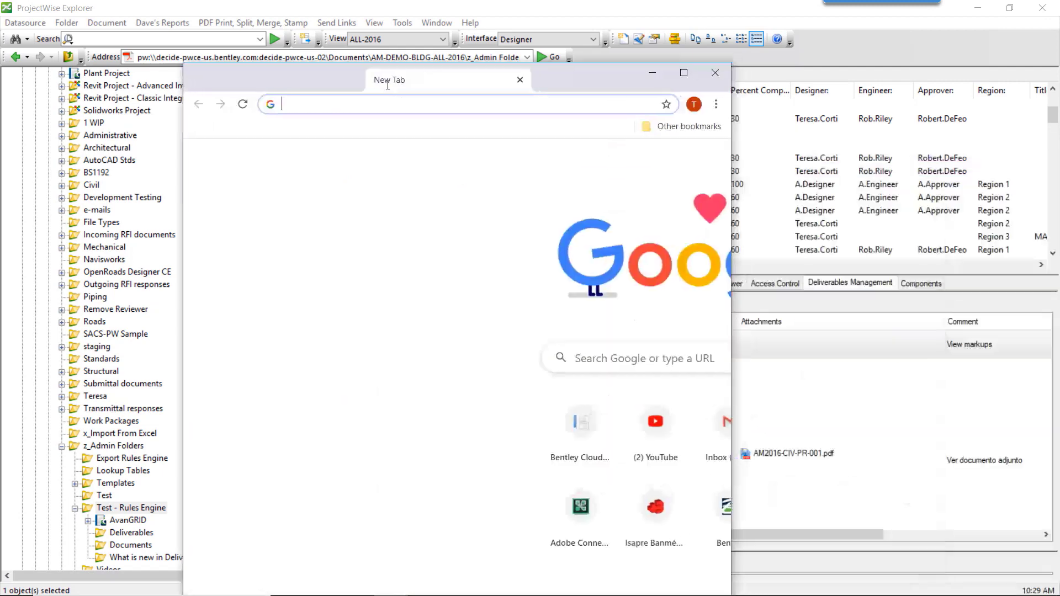
type("connect.bentley.com")
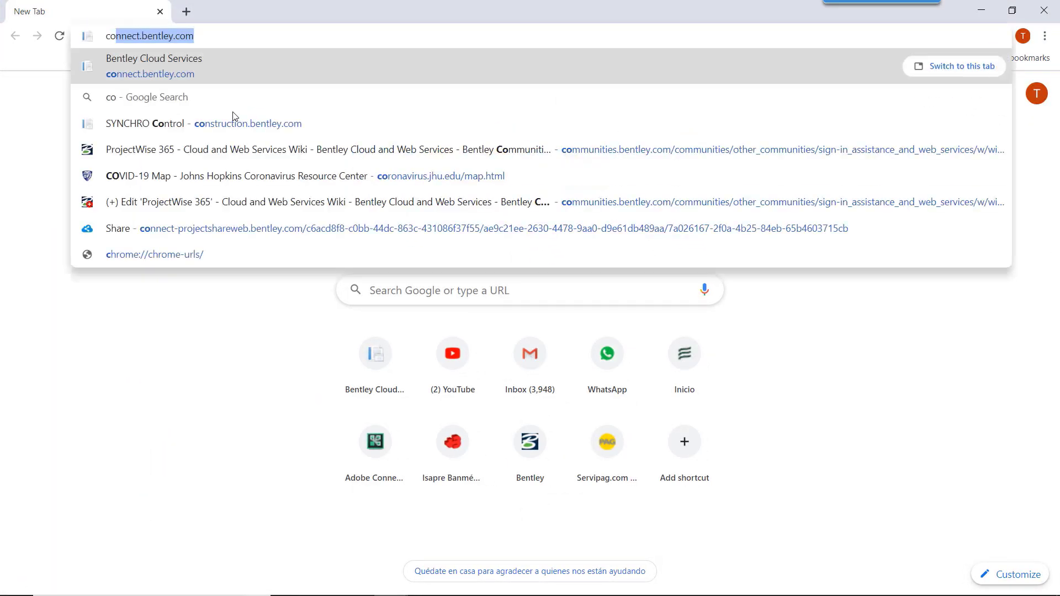
key("Return")
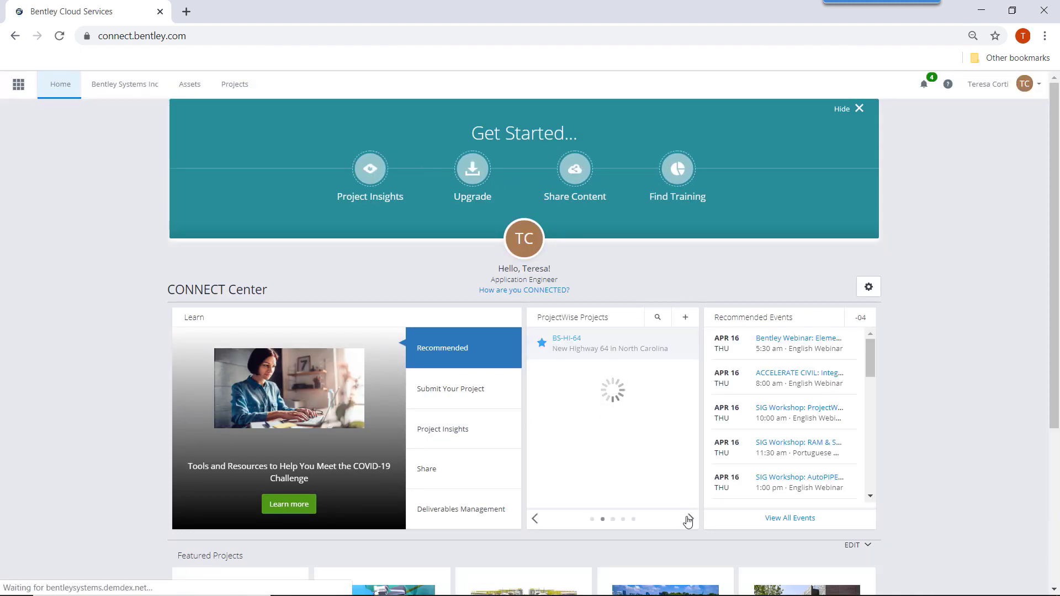
left_click(689, 519)
left_click(688, 519)
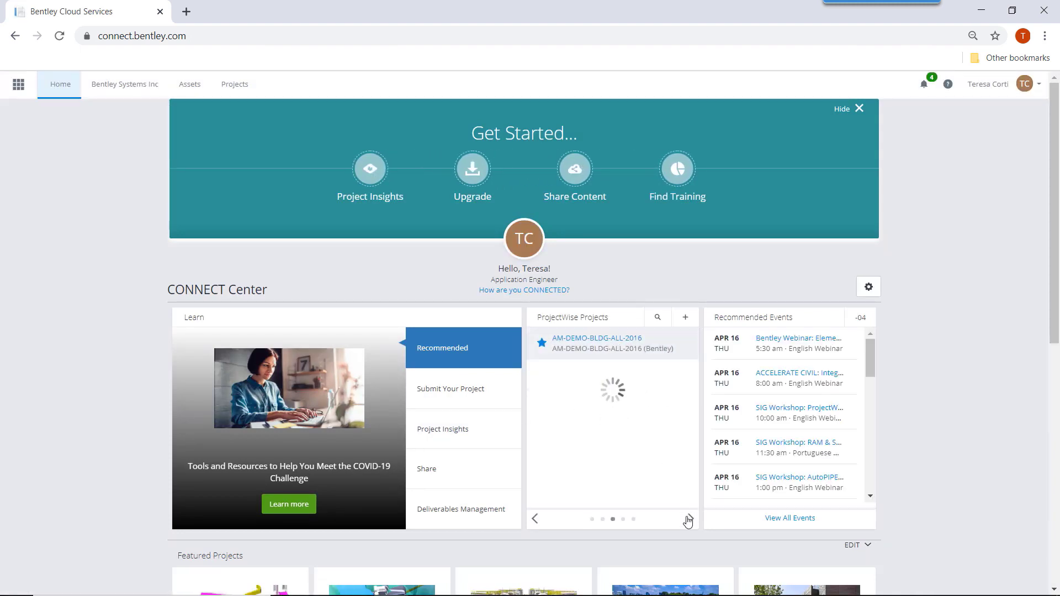
left_click(597, 347)
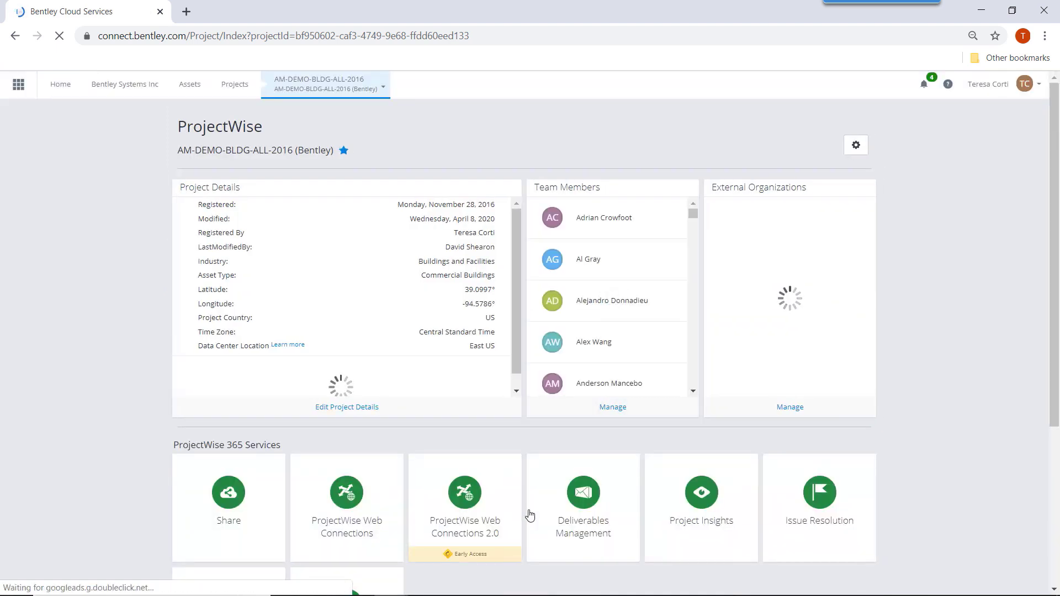
- Open the project's outgoing Deliverables Management packages and examine the recipients' acknowledgement and response status for the Template Files package
left_click(567, 518)
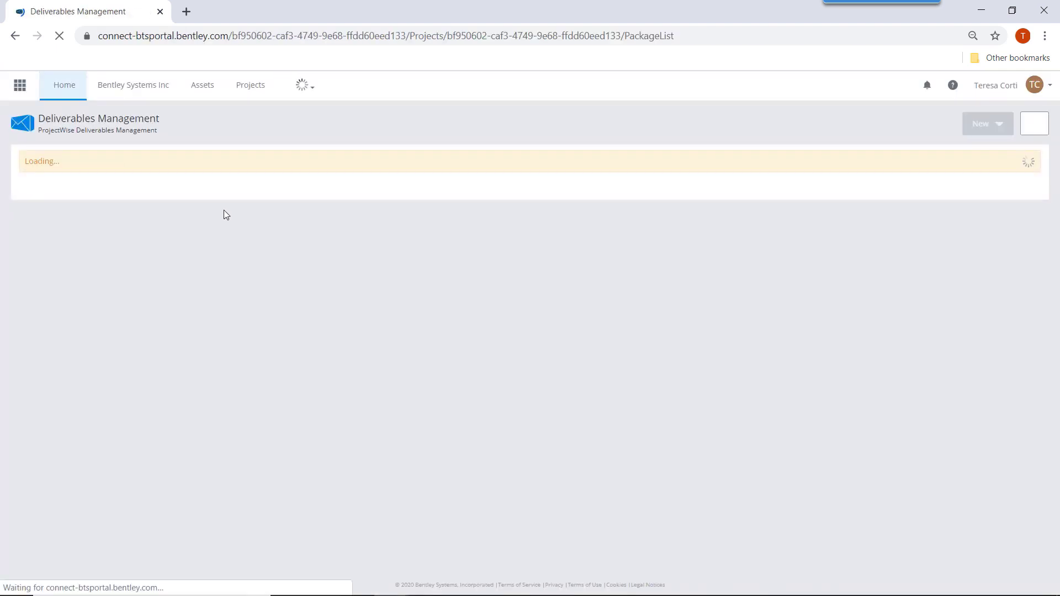
left_click(116, 177)
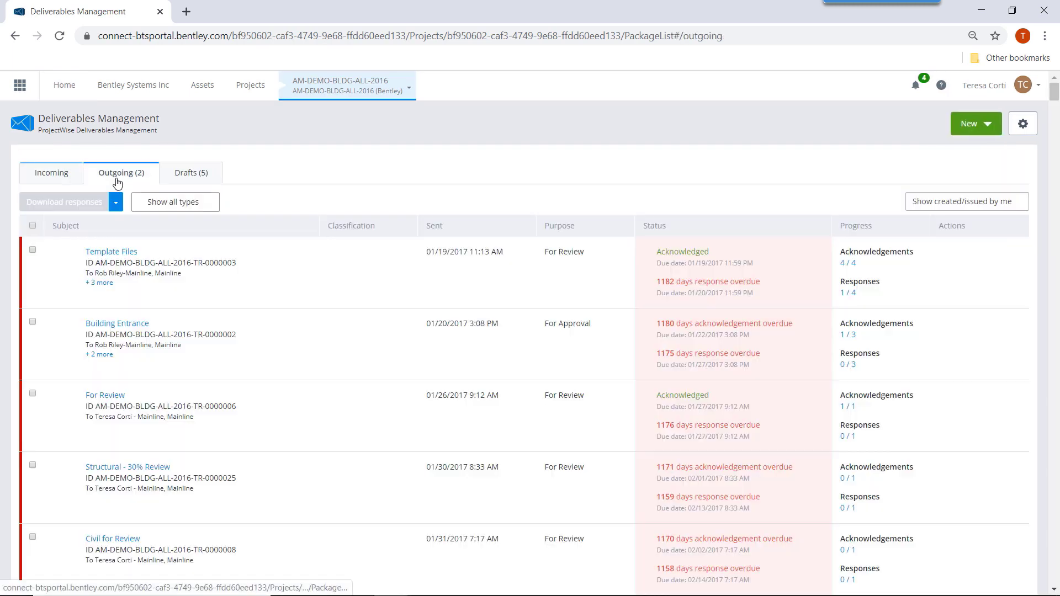
left_click(849, 295)
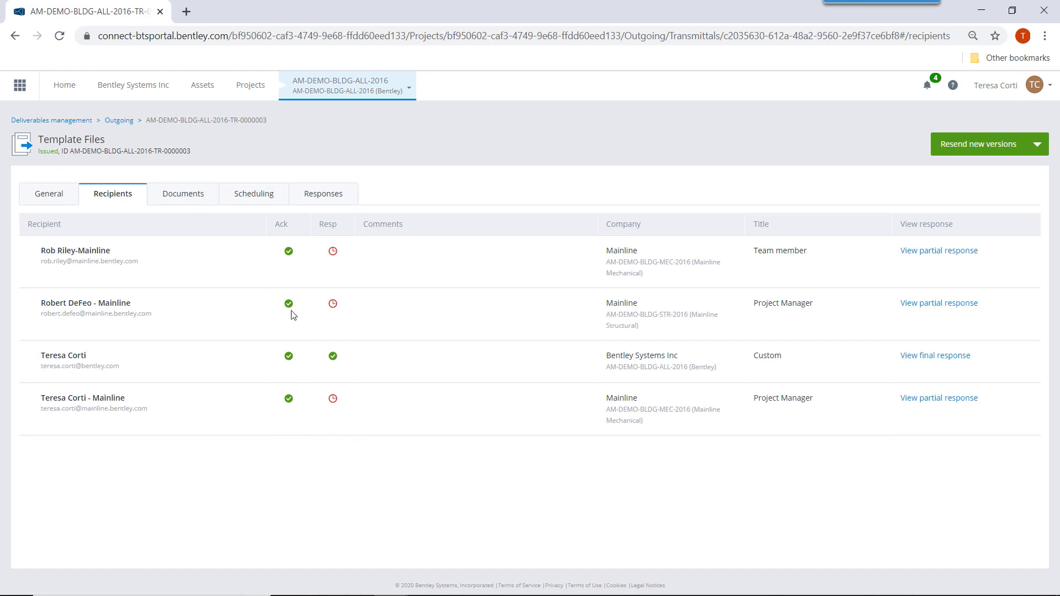
mouse_move(290, 406)
mouse_move(337, 363)
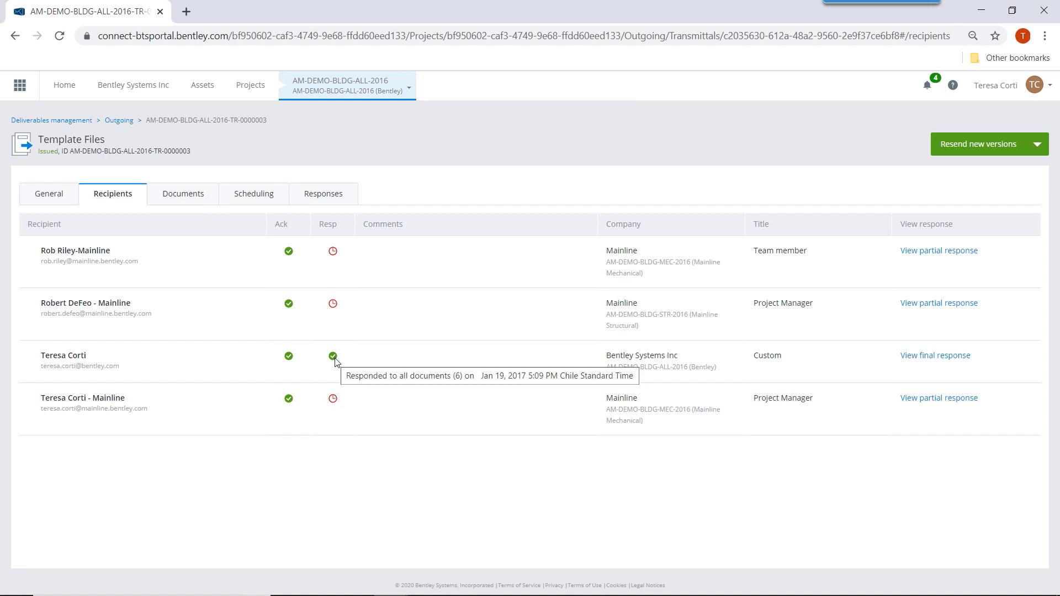
mouse_move(334, 257)
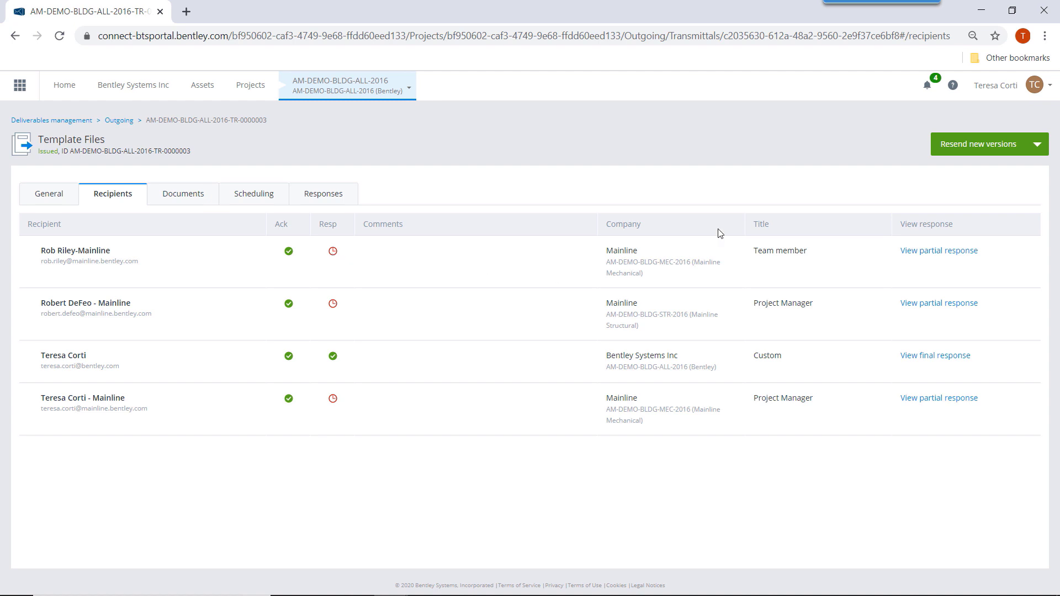
- Compare the Template Files response summaries of individual recipients, starting from a partial response, and finish with the summary for all recipients
left_click(937, 306)
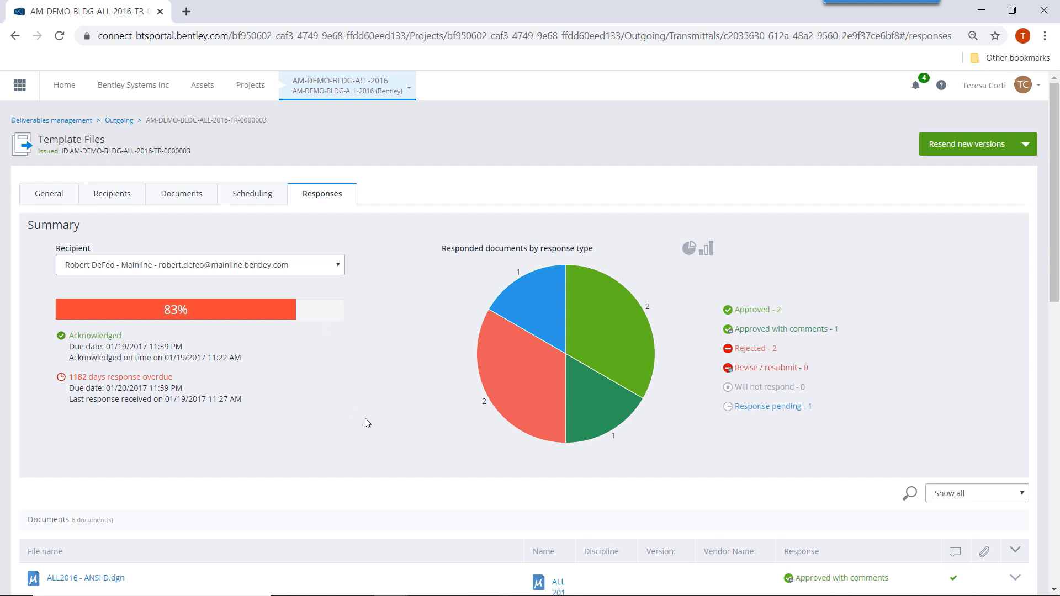
left_click(338, 265)
left_click(301, 322)
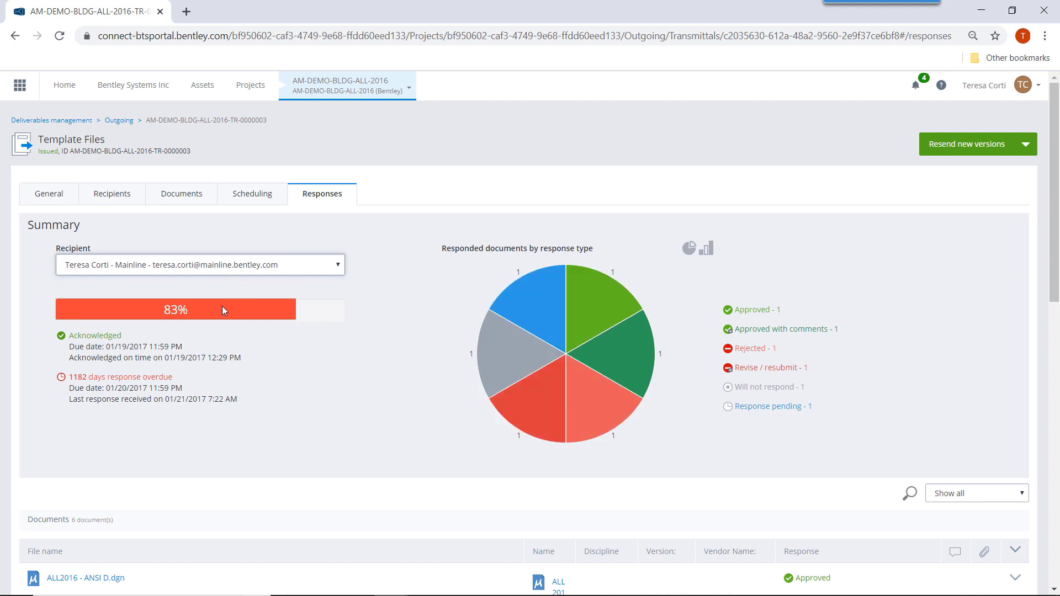
mouse_move(339, 299)
left_click(338, 265)
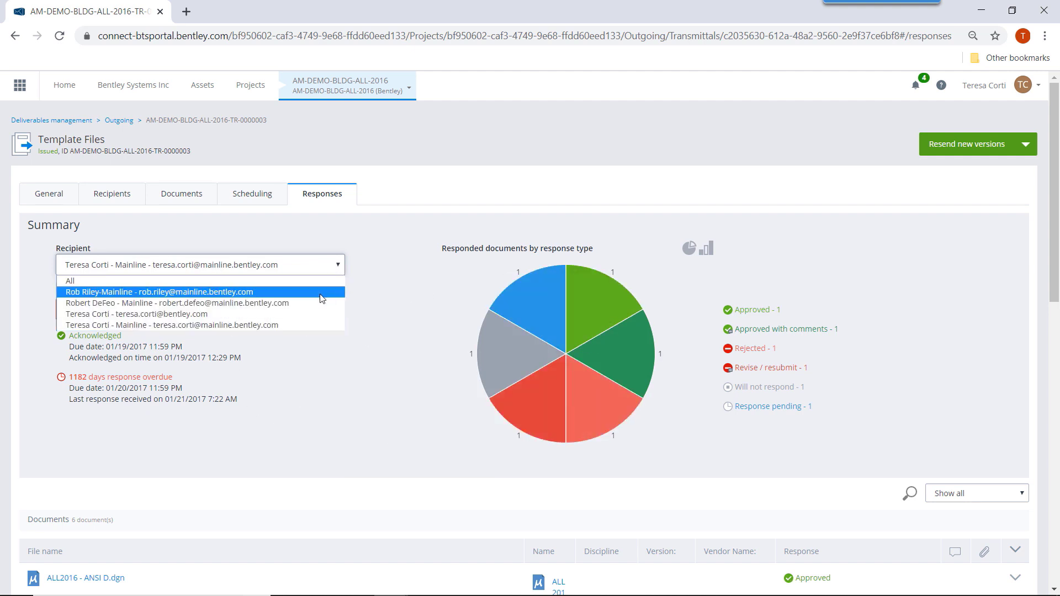
left_click(313, 312)
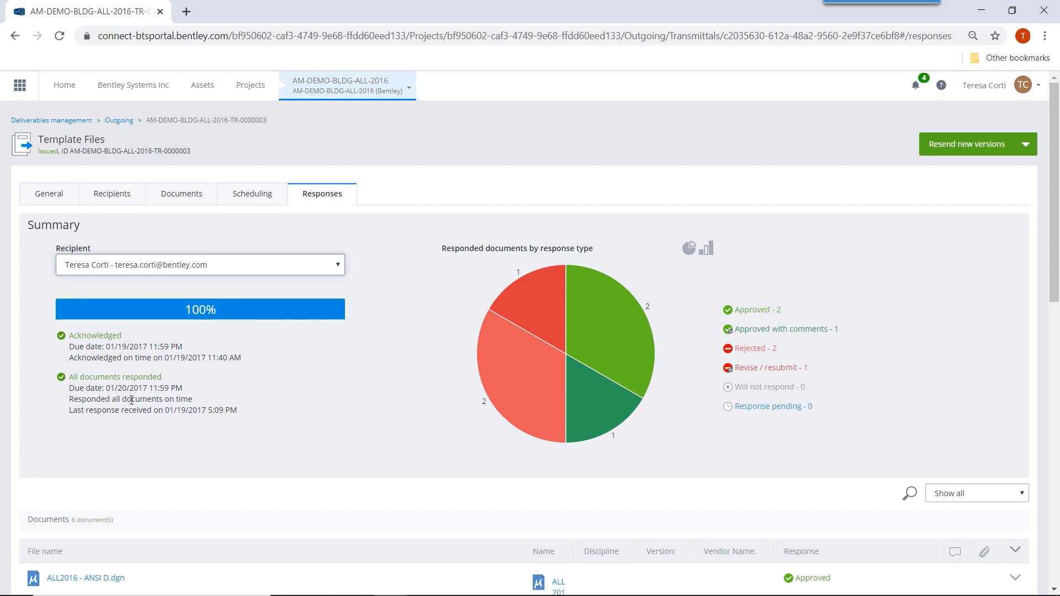
left_click(339, 265)
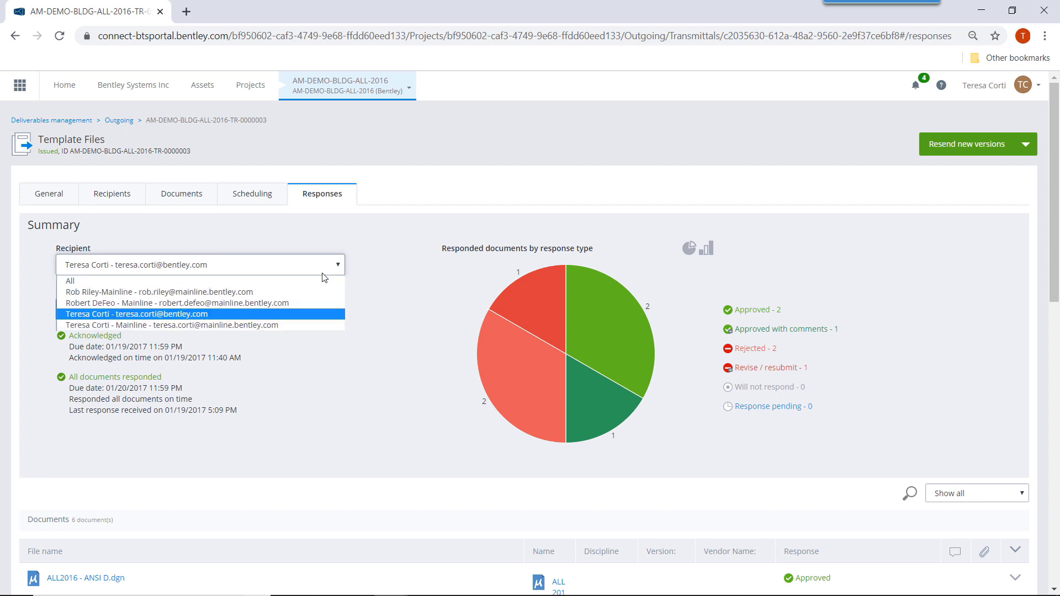
left_click(324, 281)
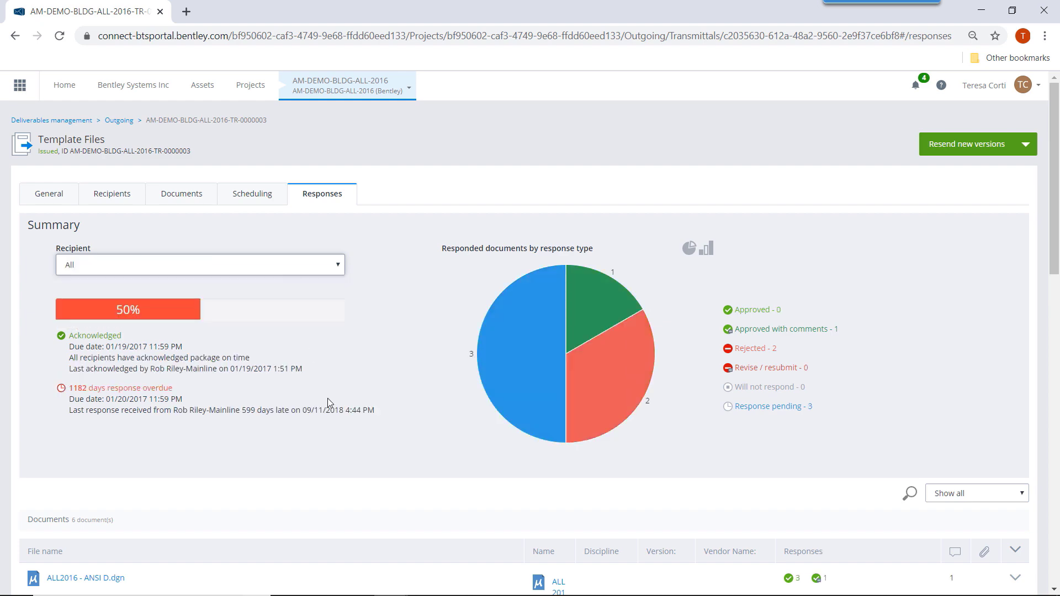
- Examine the individual recipients' responses to ALL2016 - DGN Sheet Template.dgn and the response counts of the other documents
scroll(342, 380, "down", 8)
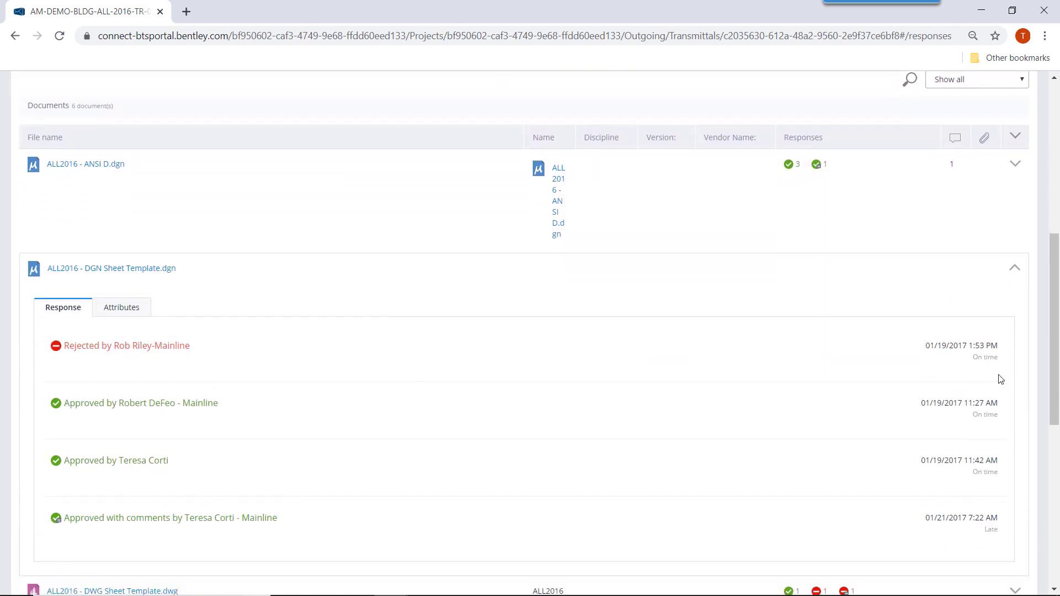
scroll(386, 469, "down", 1)
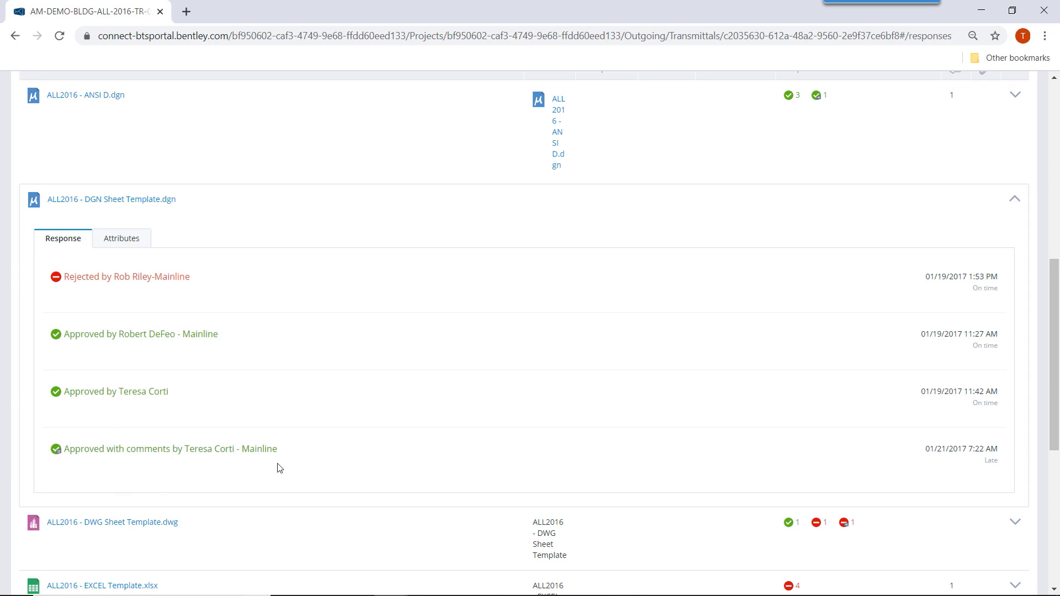
scroll(244, 485, "down", 3)
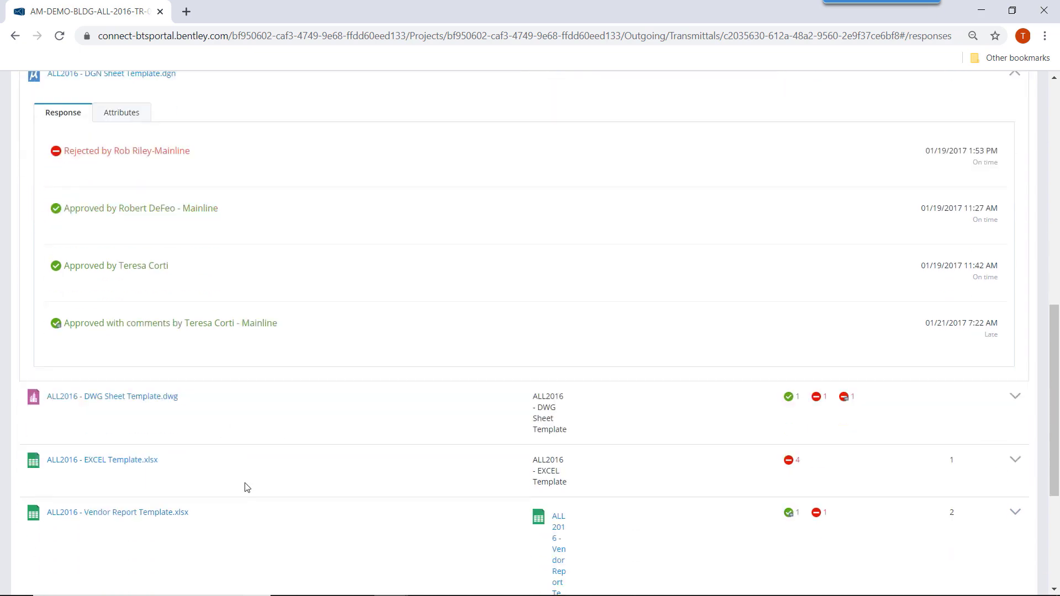
scroll(523, 329, "up", 10)
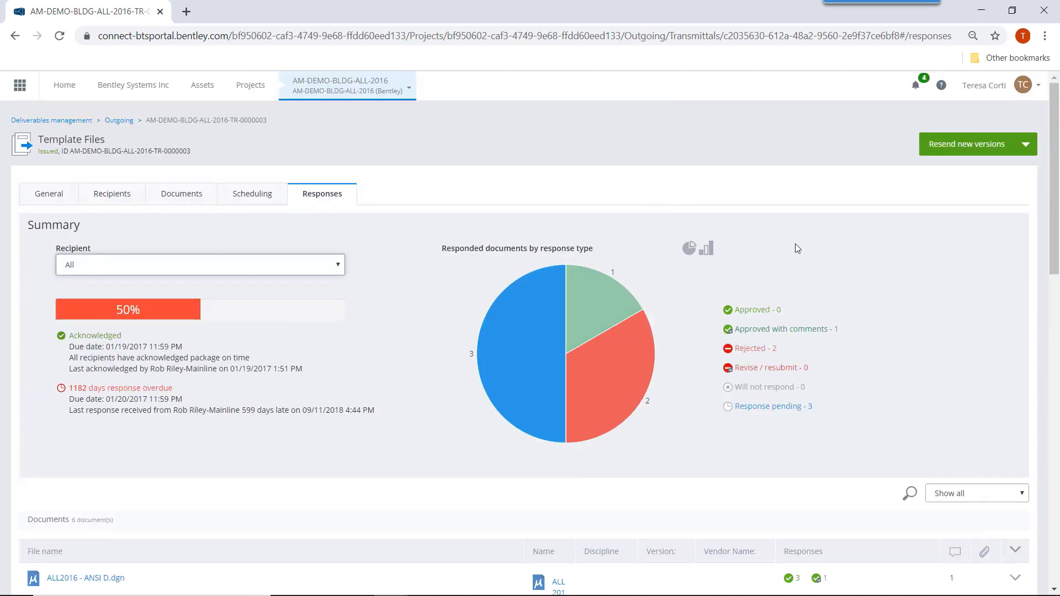
- View the history of the Template Files package, and return to the list of outgoing packages
left_click(1035, 145)
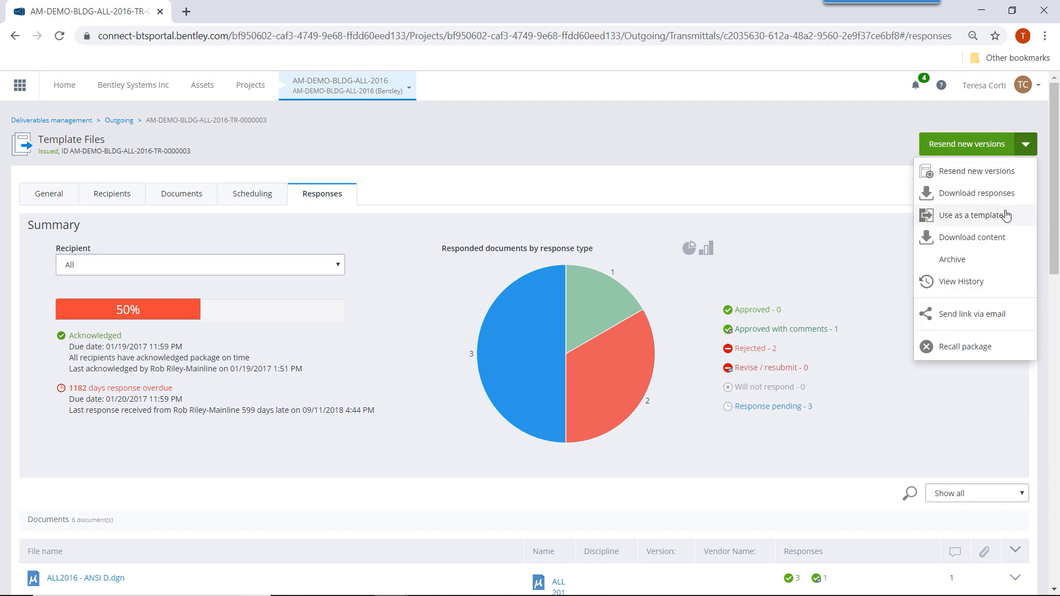
left_click(960, 282)
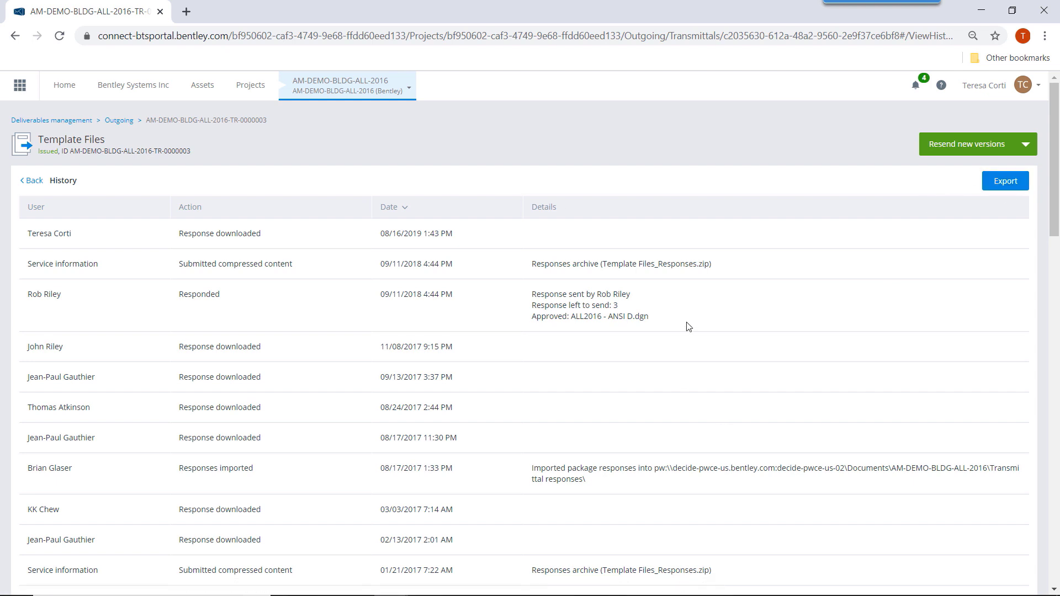
left_click(119, 120)
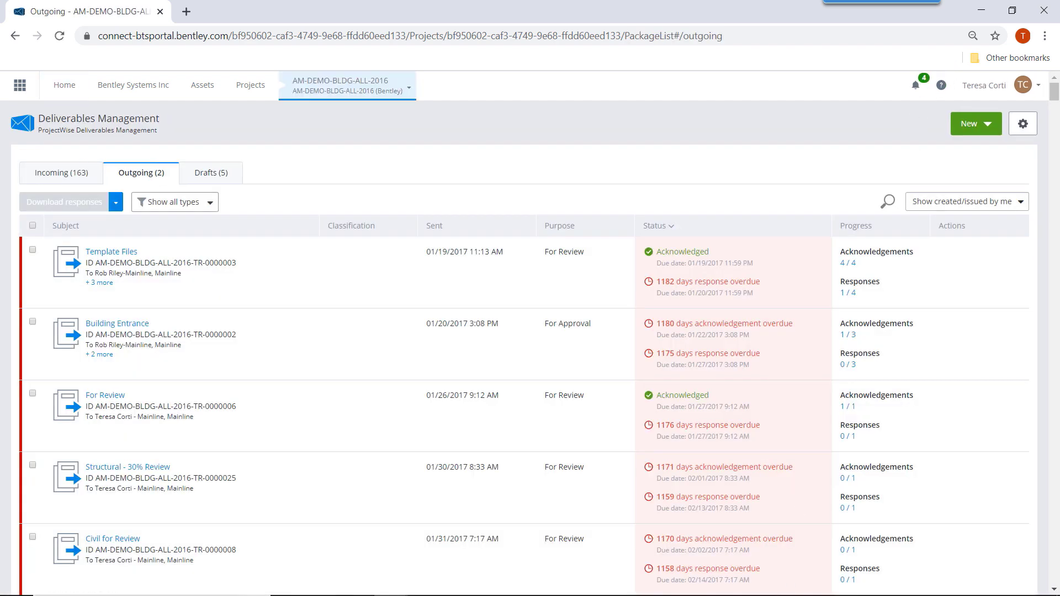
- Switch to ProjectWise Explorer and create a new RFI draft from the project's outgoing Deliverables Management packages
mouse_move(795, 594)
left_click(529, 586)
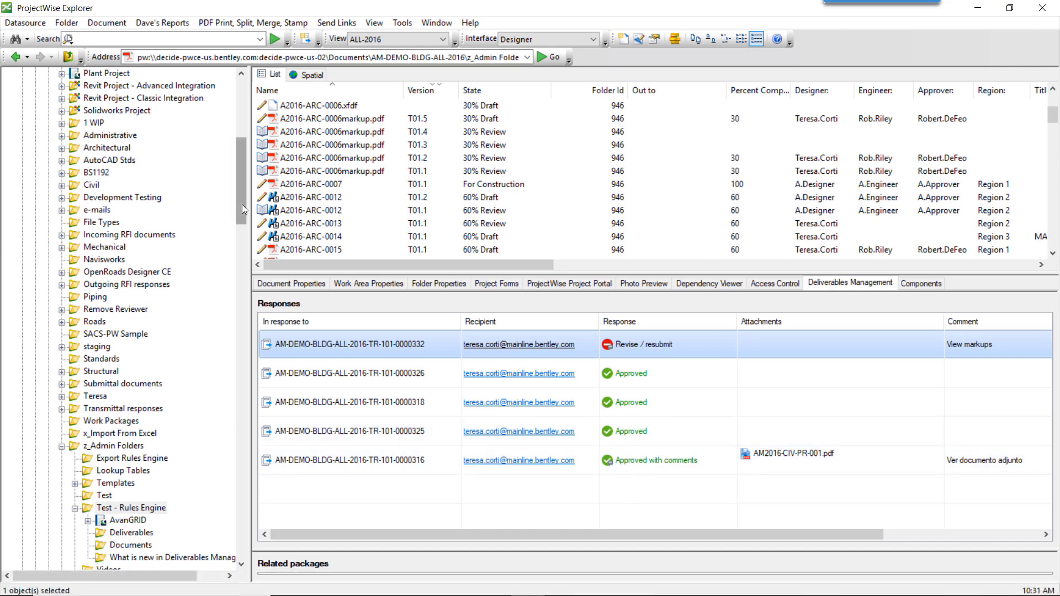
left_click_drag(242, 204, 236, 257)
left_click(63, 360)
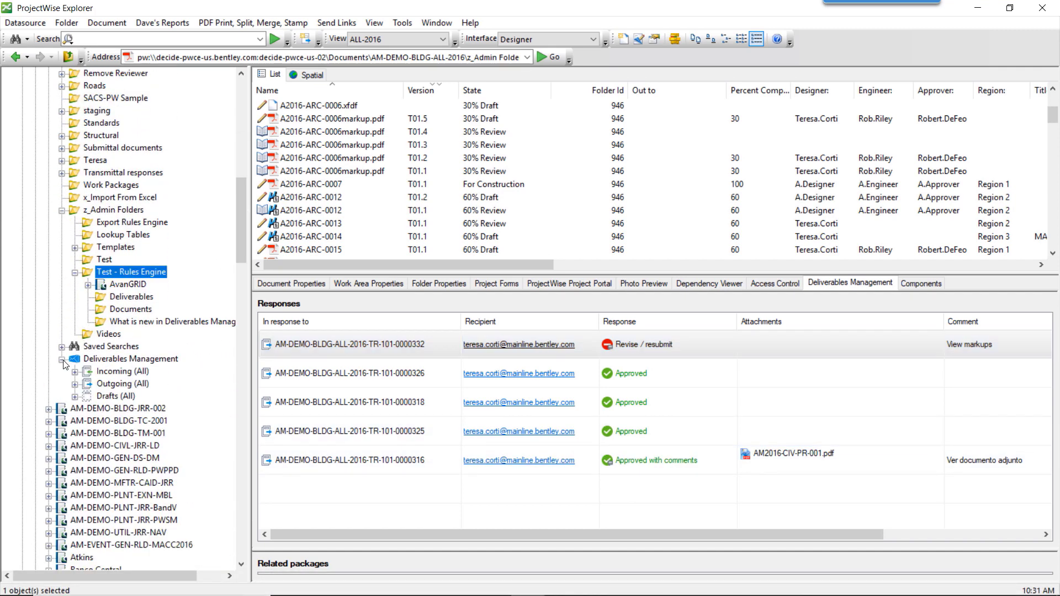
right_click(109, 381)
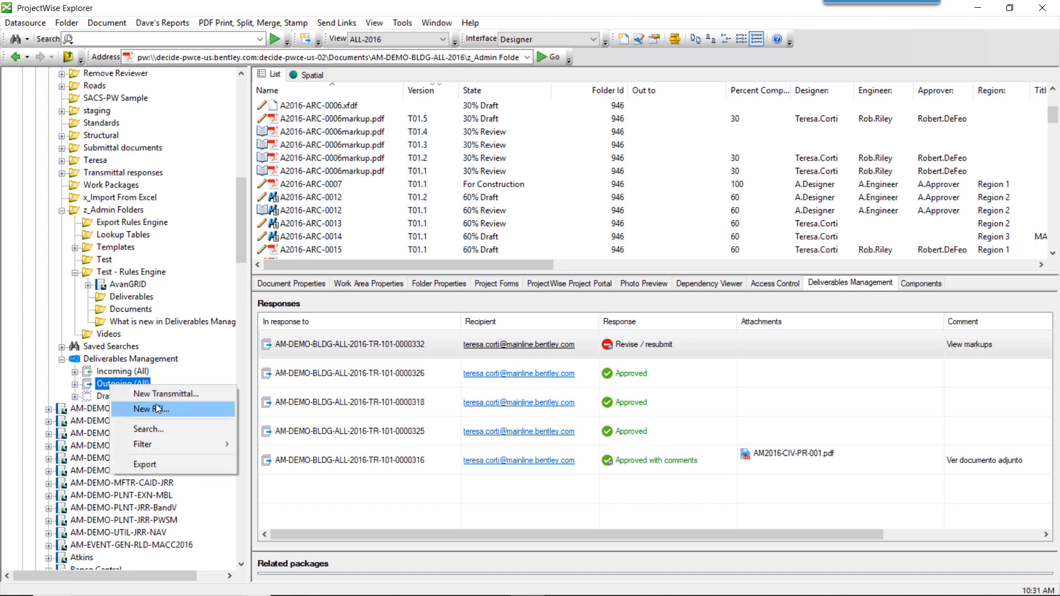
left_click(158, 409)
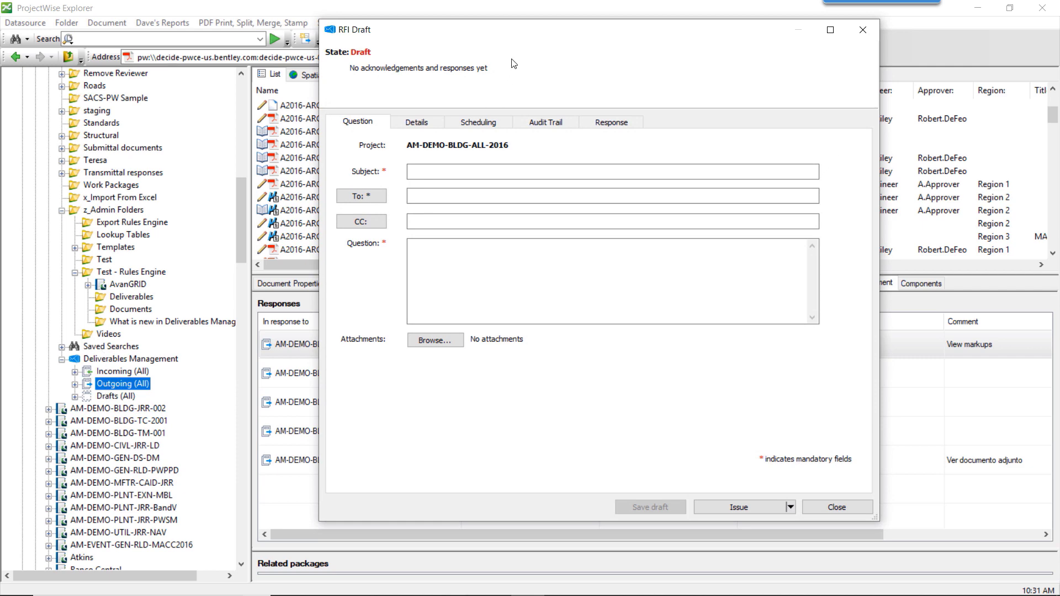
left_click_drag(531, 35, 484, 57)
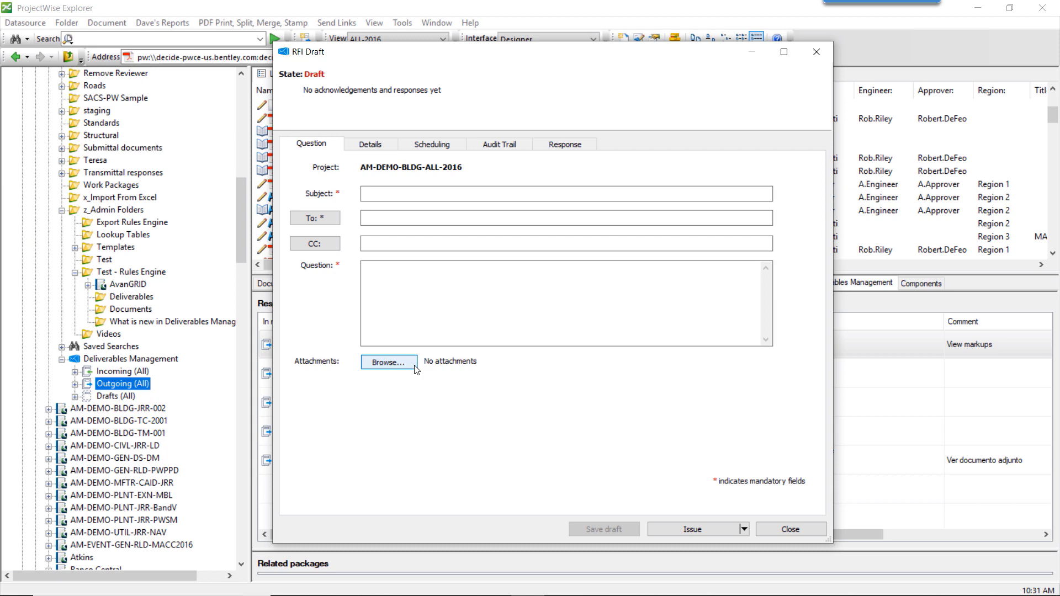
- Review the RFI draft's classification and priority choices, and its acknowledgement and response due date settings
left_click(380, 144)
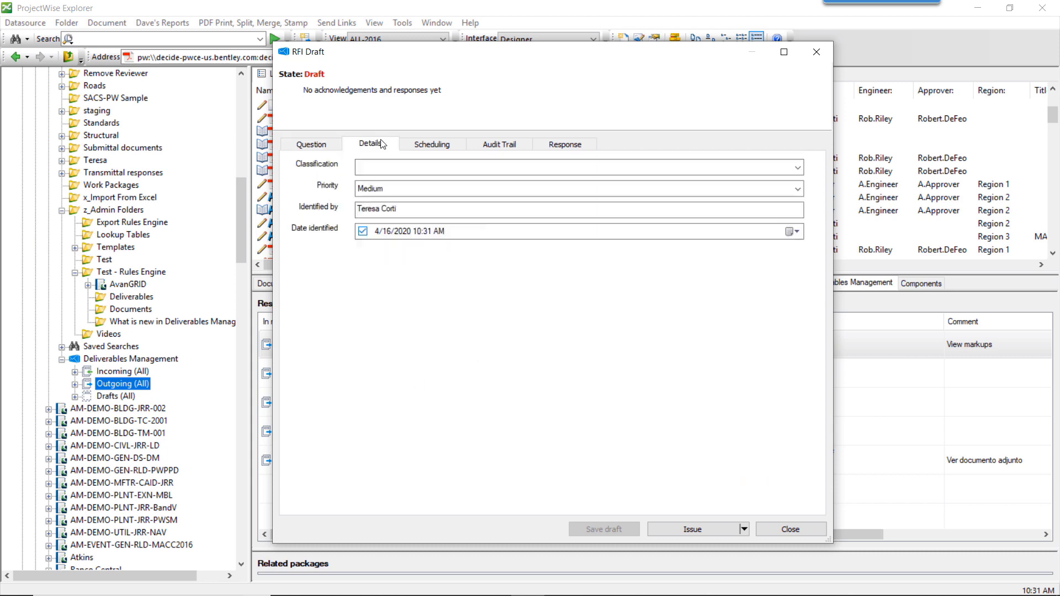
left_click(799, 167)
left_click(800, 164)
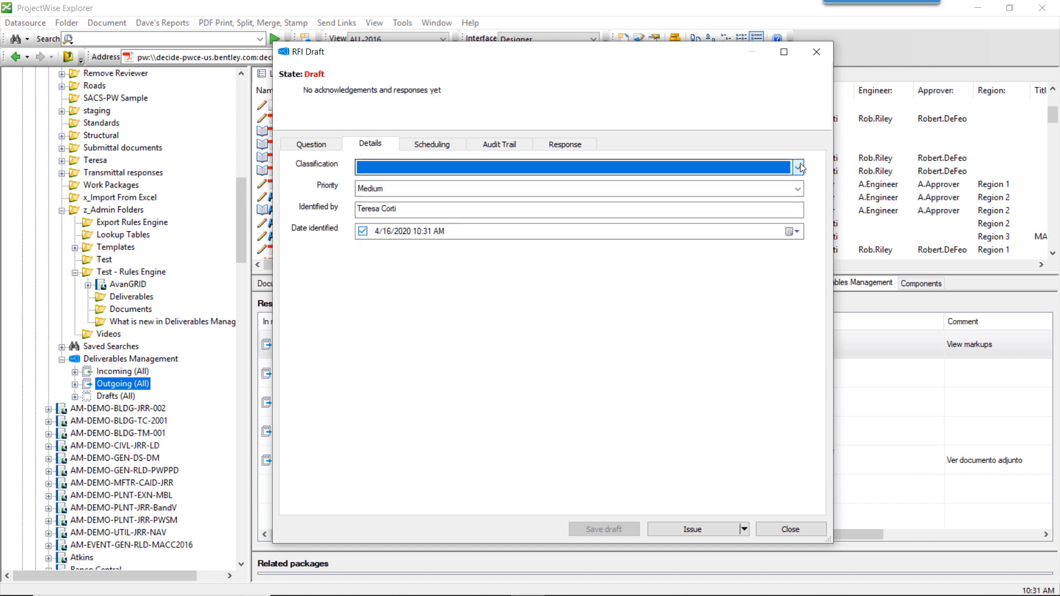
left_click(798, 191)
left_click(798, 190)
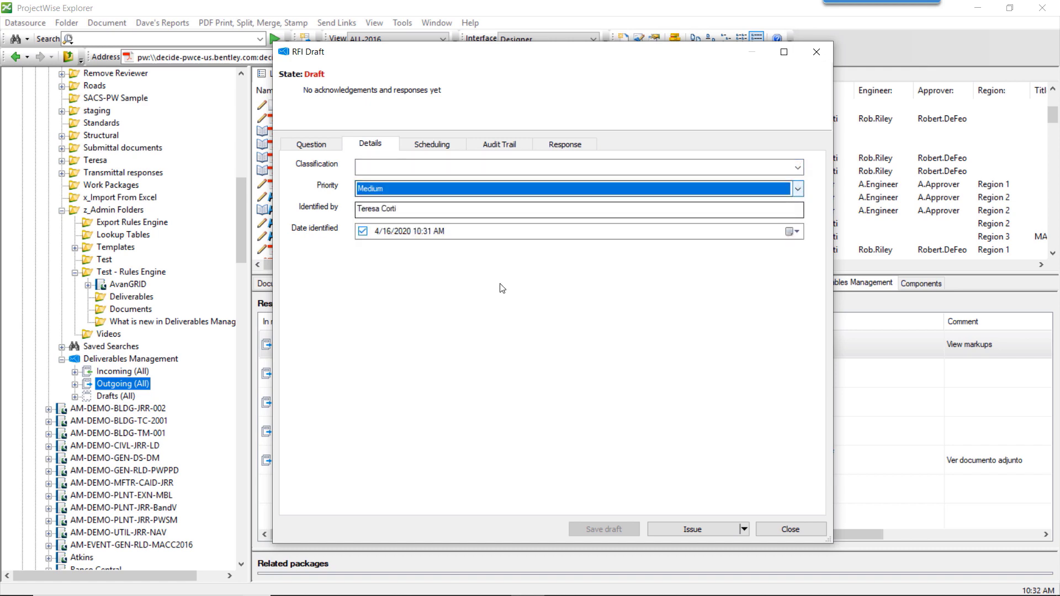
left_click(432, 144)
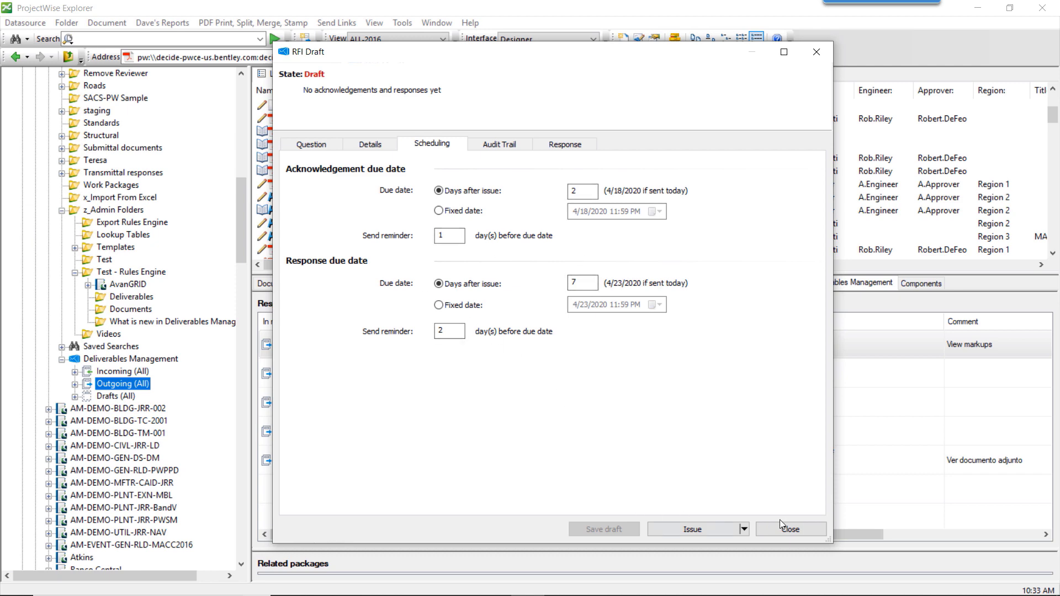
- Close the RFI draft, and open a new General Correspondence draft from the project's Deliverables Management page in Chrome
left_click(790, 530)
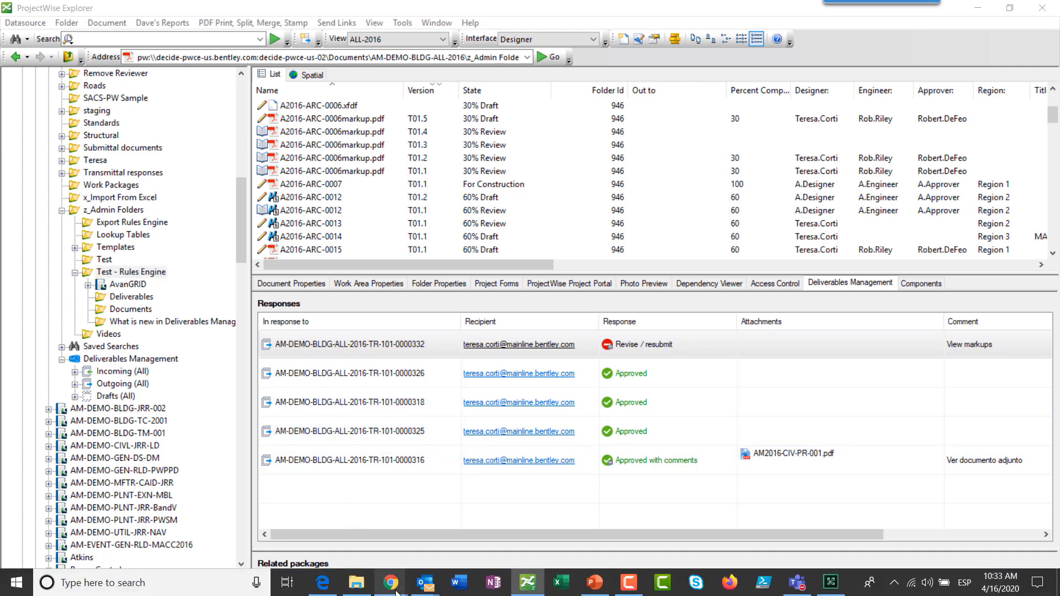
mouse_move(392, 583)
left_click(465, 514)
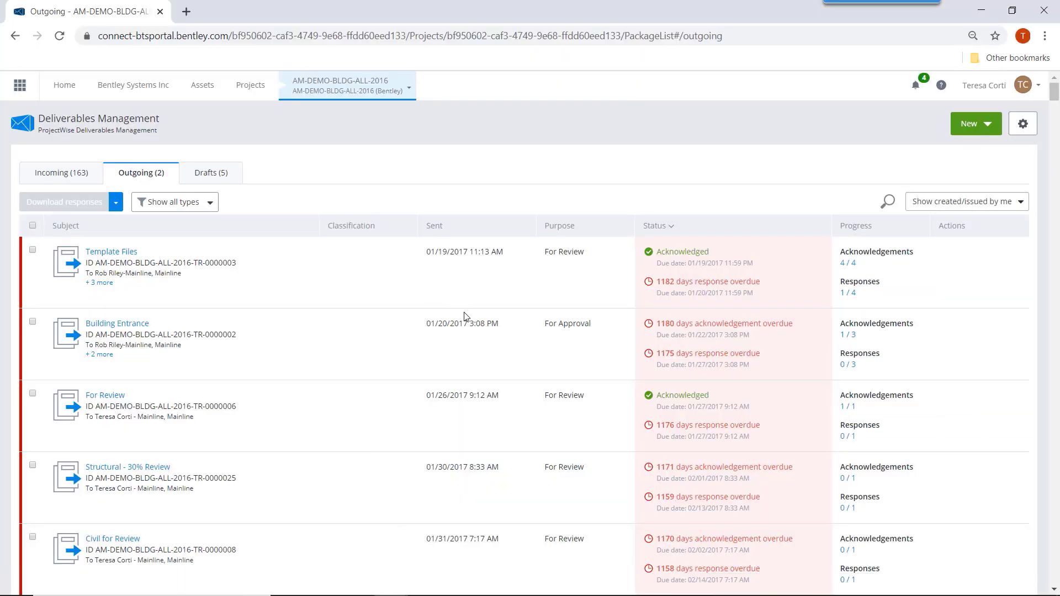
left_click(989, 125)
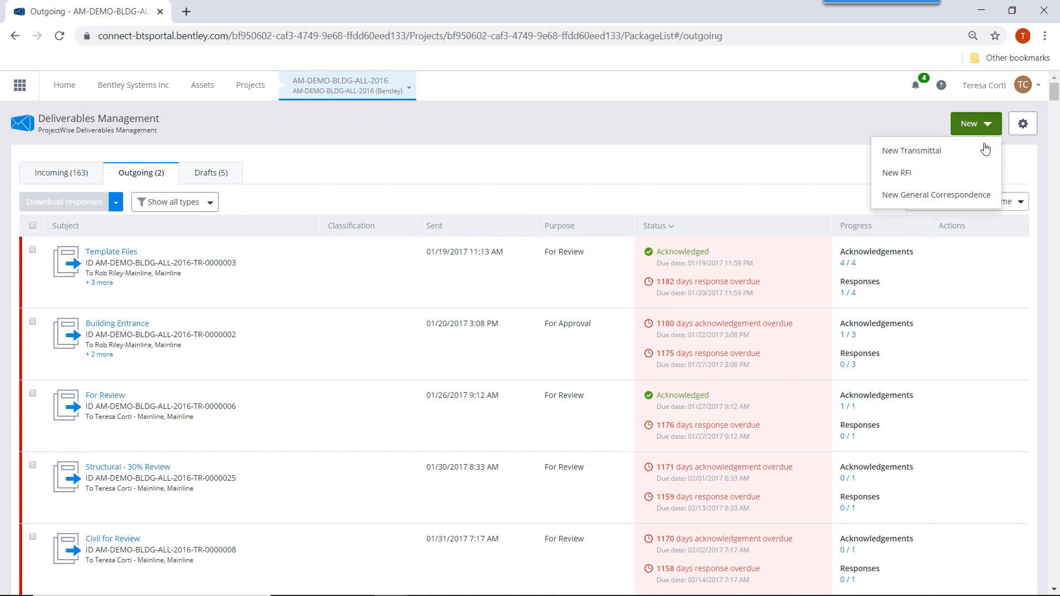
left_click(965, 194)
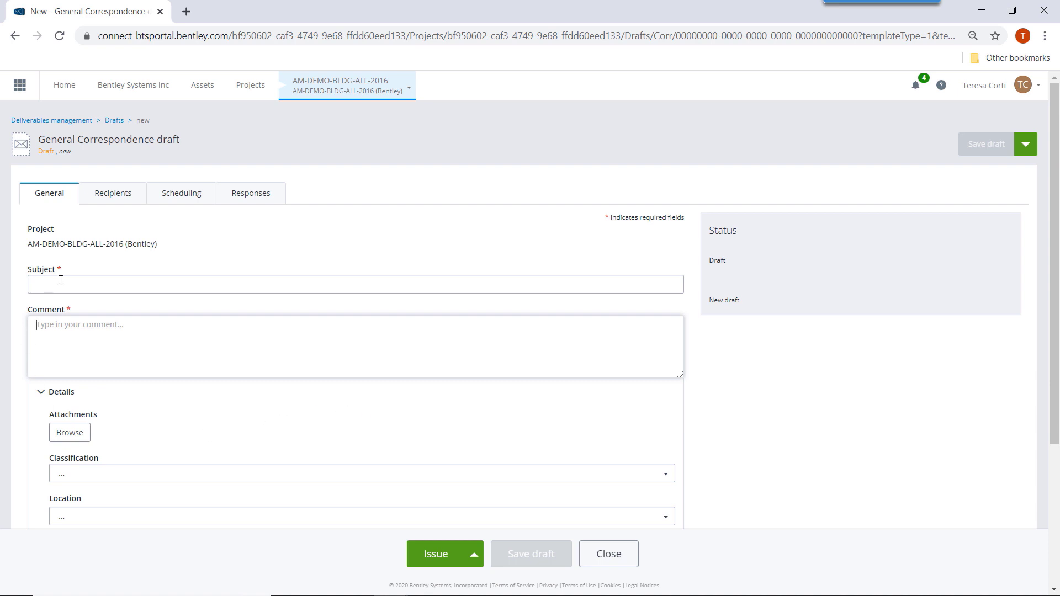
- Review the General Correspondence draft's general fields, including the classification choices and the location, source, project phase and contract details
scroll(125, 383, "down", 1)
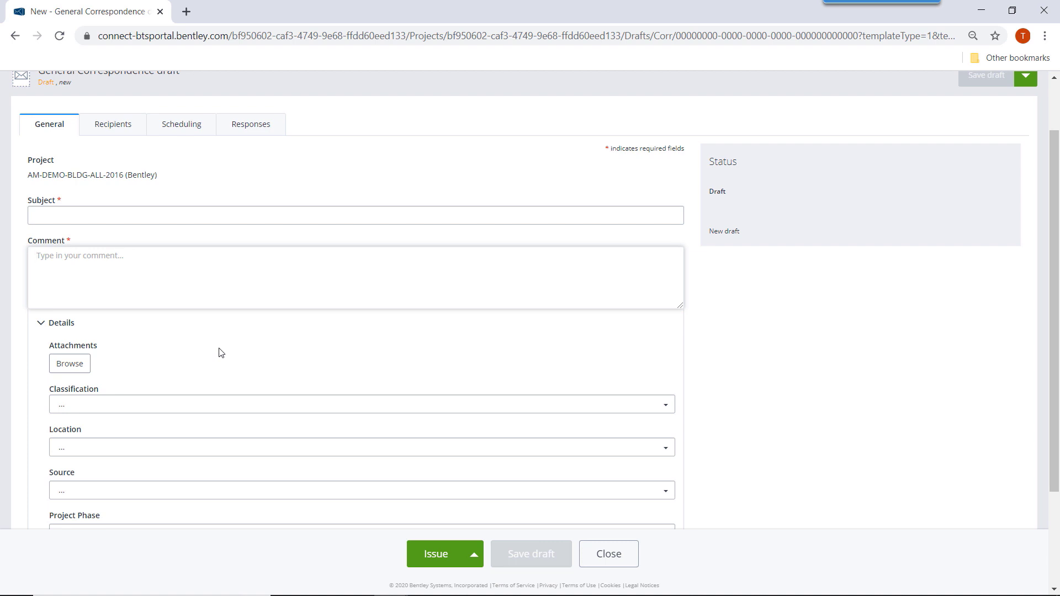
left_click(233, 404)
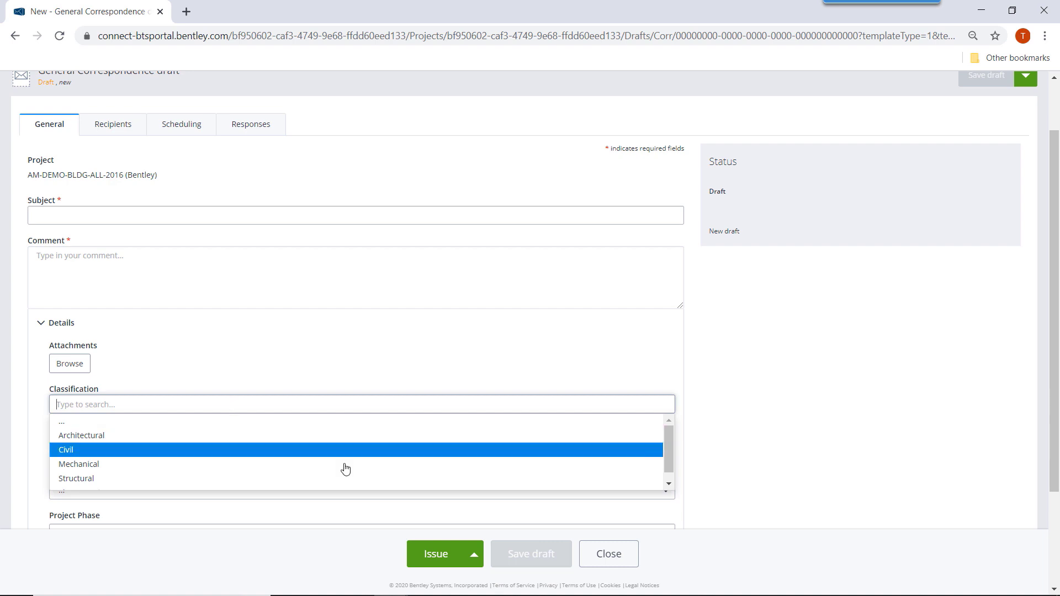
left_click(759, 377)
scroll(185, 442, "down", 3)
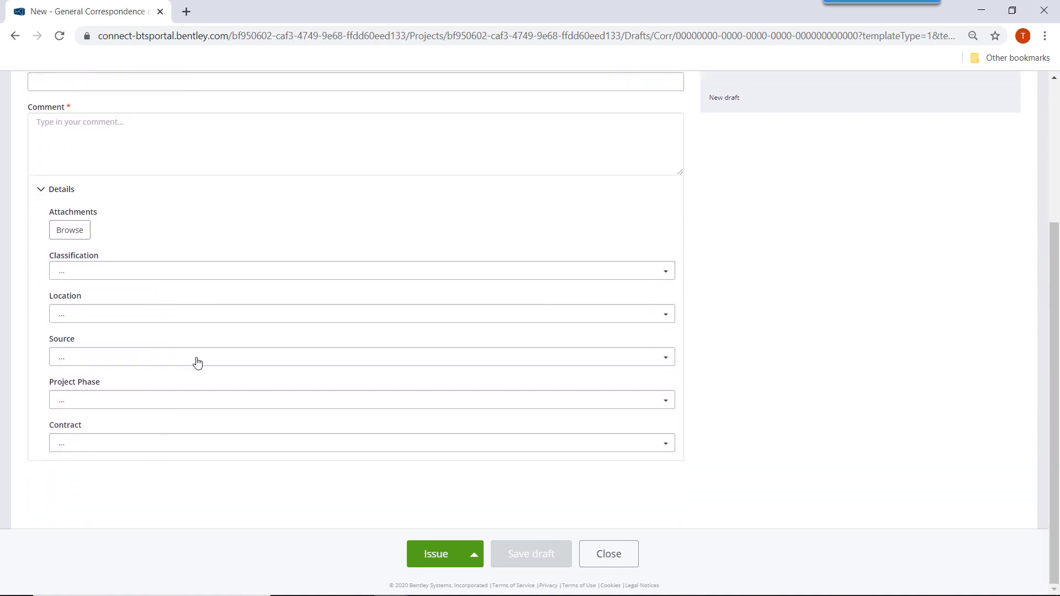
scroll(193, 359, "up", 5)
- Review the draft's recipients, scheduling and responses sections, and return to the Deliverables Management package list without saving
left_click(129, 199)
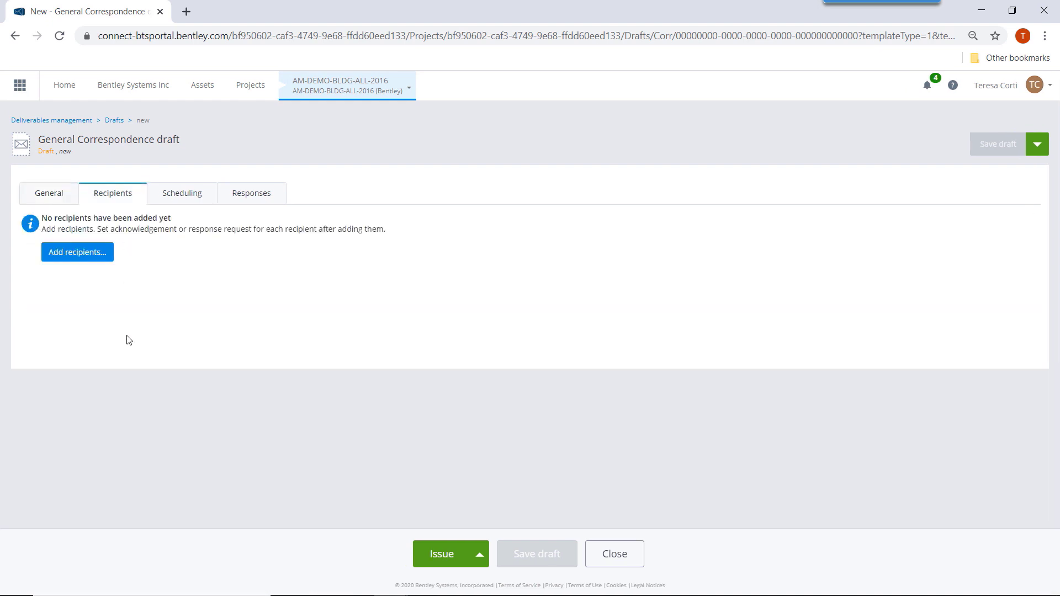
left_click(188, 201)
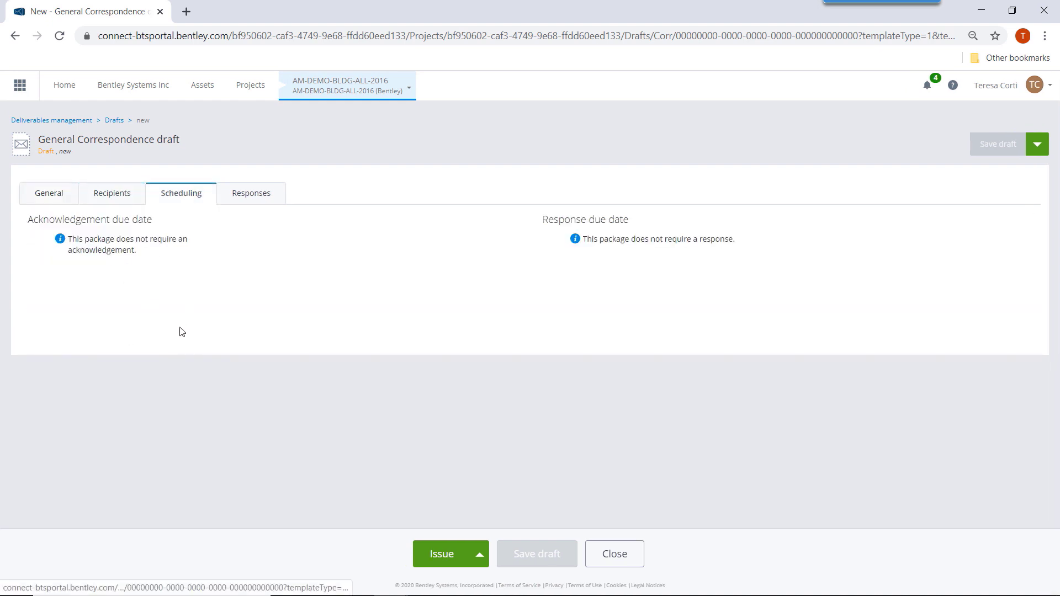
left_click(49, 193)
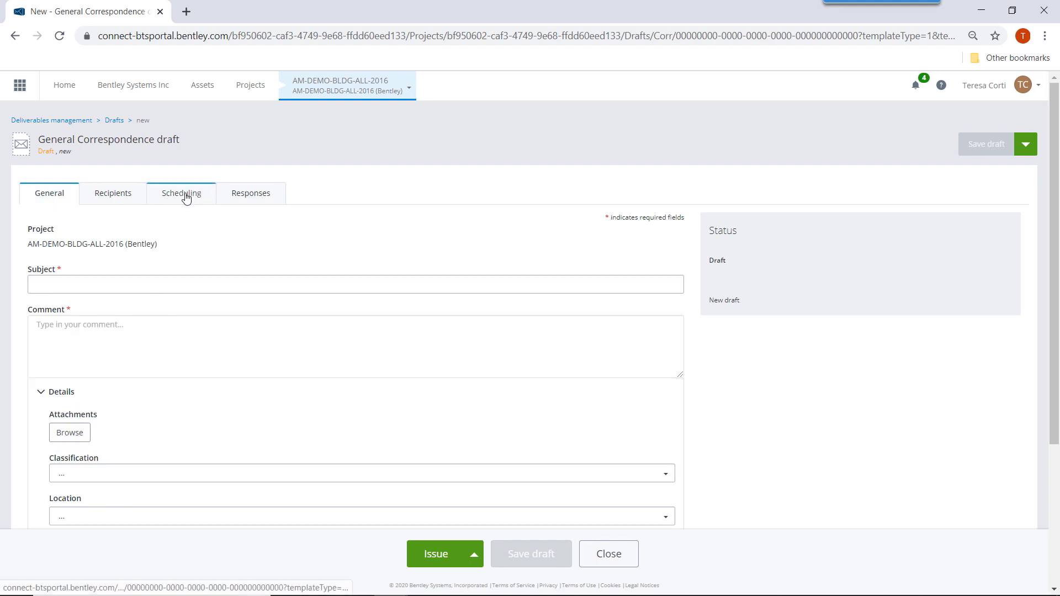
left_click(168, 193)
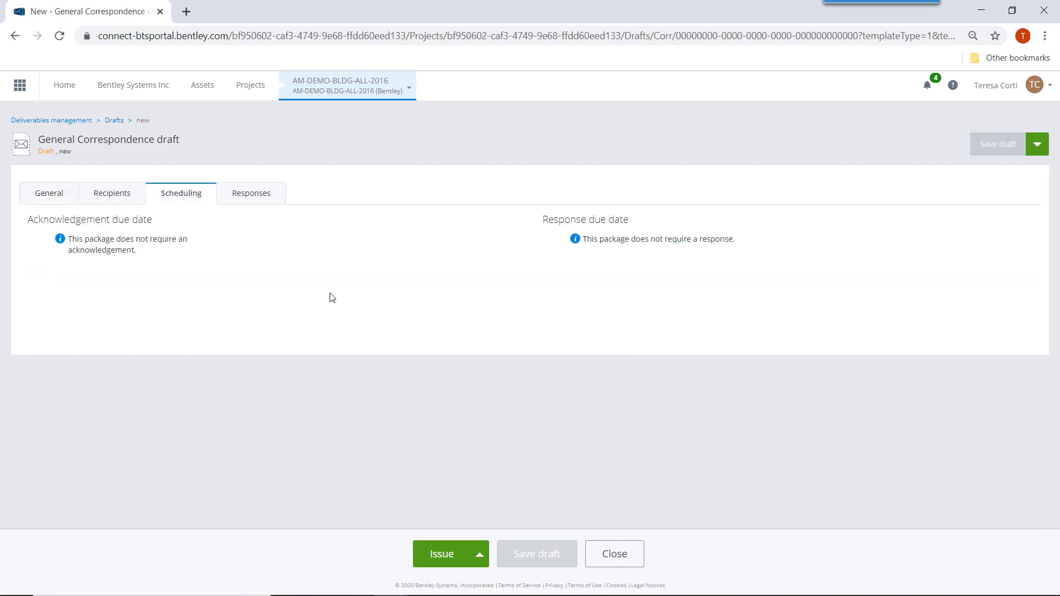
left_click(263, 197)
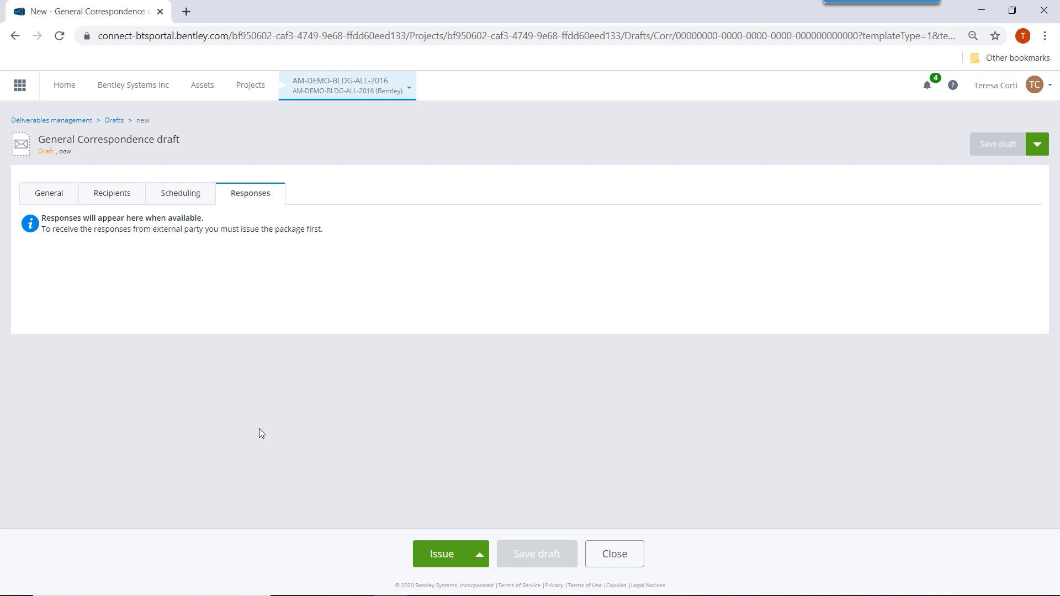
left_click(75, 122)
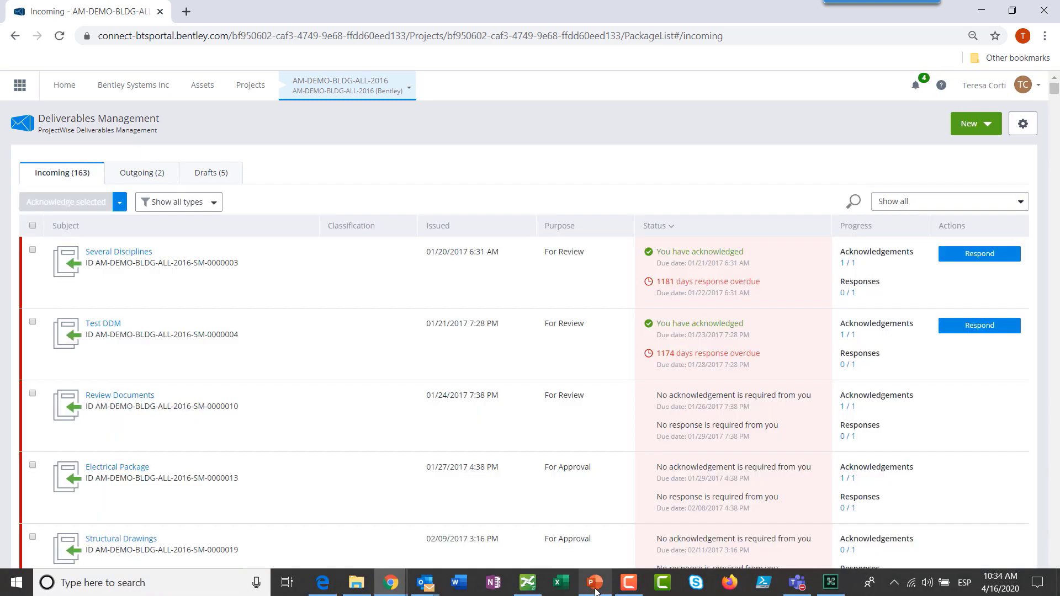
- Switch to PowerPoint and browse the transmittal process presentation from slide 7 to the slides on tracking transmittal responses
left_click(595, 590)
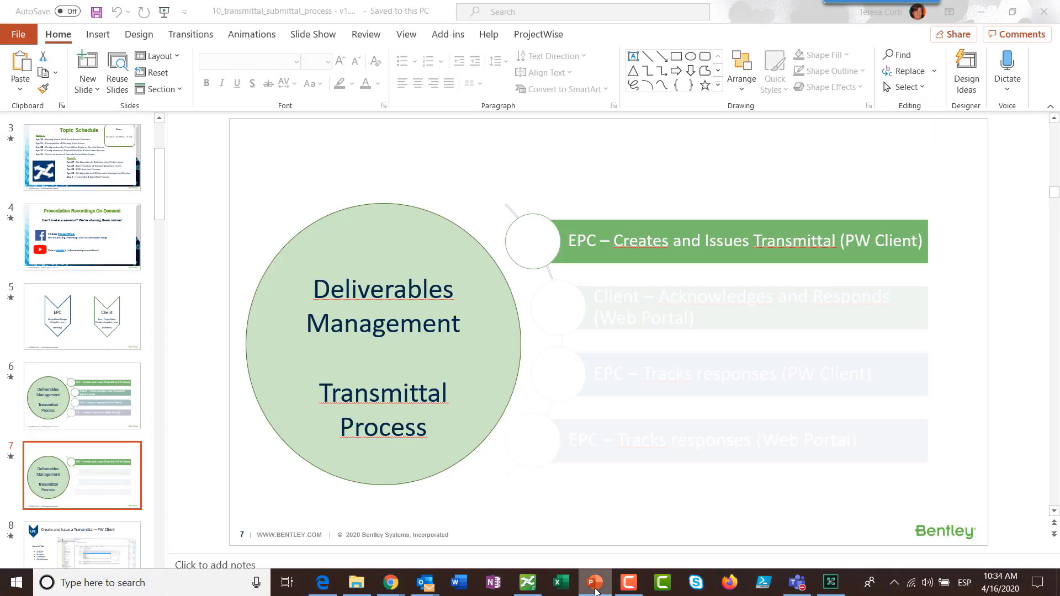
scroll(97, 337, "down", 3)
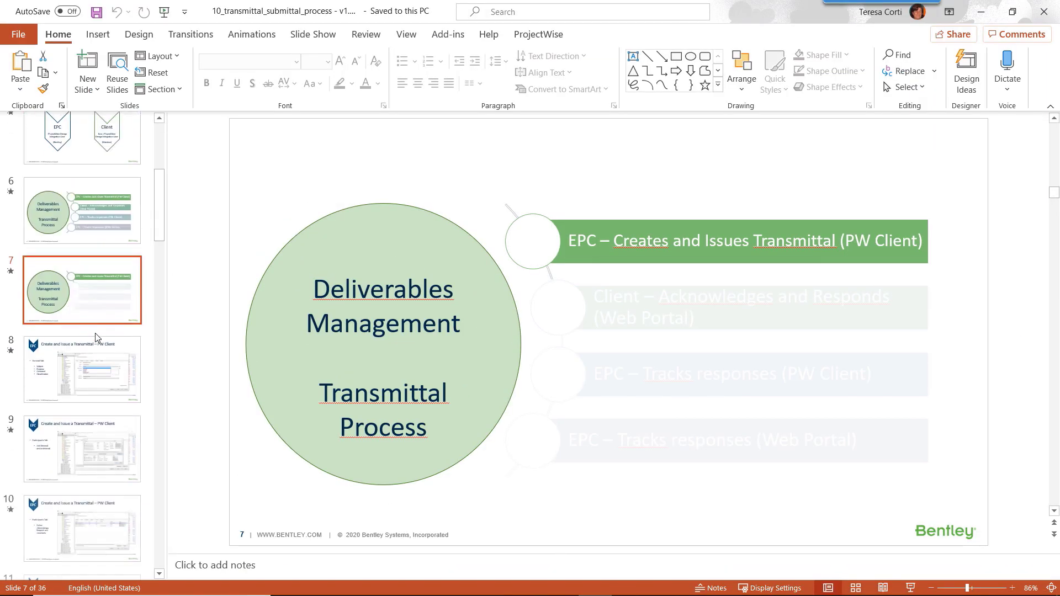
scroll(97, 343, "down", 15)
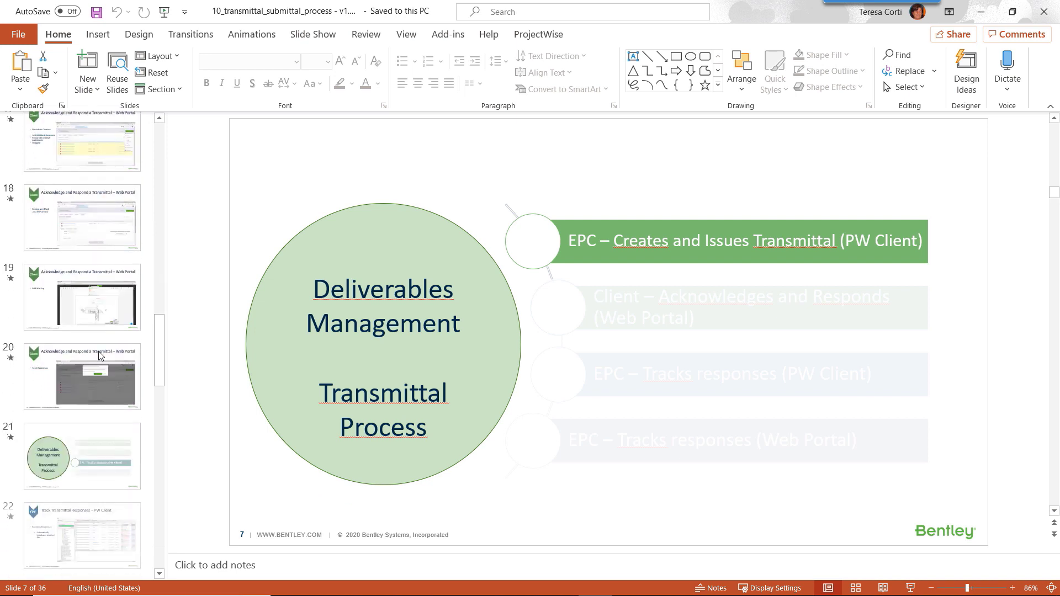